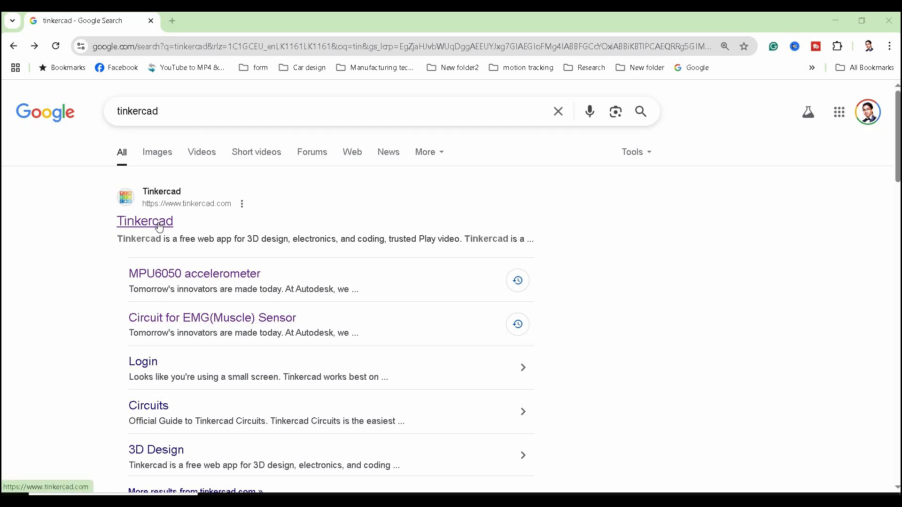
Open the Tinkercad website from the search results and log in with a personal account
{"action": "left_click", "coordinate": [159, 226]}
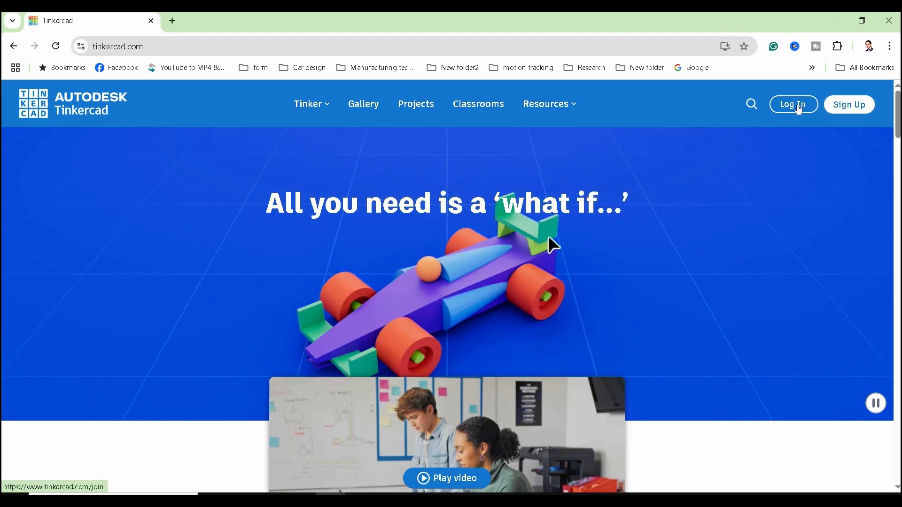
{"action": "left_click", "coordinate": [798, 106]}
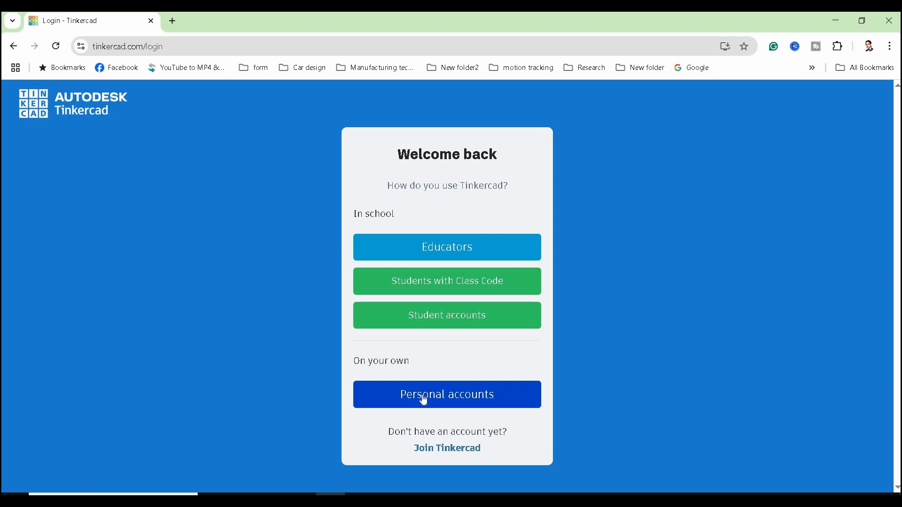
{"action": "left_click", "coordinate": [423, 254]}
{"action": "left_click", "coordinate": [496, 222]}
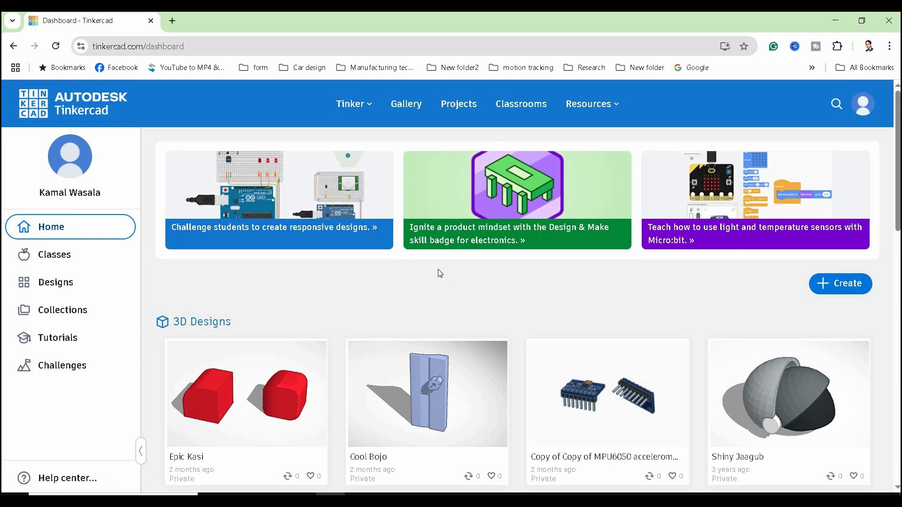
Look through the 3D Designs, Circuits and Codeblocks sections of the dashboard
{"action": "scroll", "coordinate": [438, 269], "scroll_direction": "down", "scroll_amount": 3}
{"action": "scroll", "coordinate": [437, 271], "scroll_direction": "down", "scroll_amount": 5}
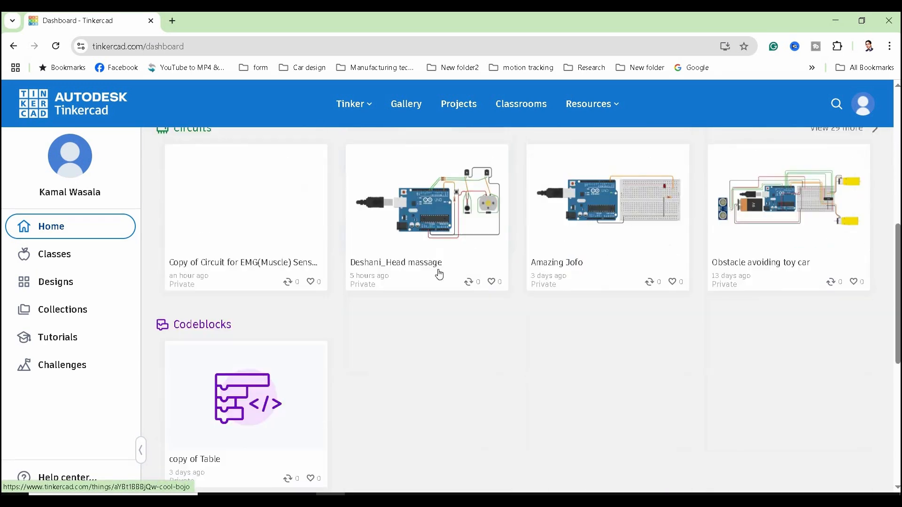
{"action": "scroll", "coordinate": [438, 272], "scroll_direction": "up", "scroll_amount": 5}
{"action": "scroll", "coordinate": [438, 273], "scroll_direction": "up", "scroll_amount": 3}
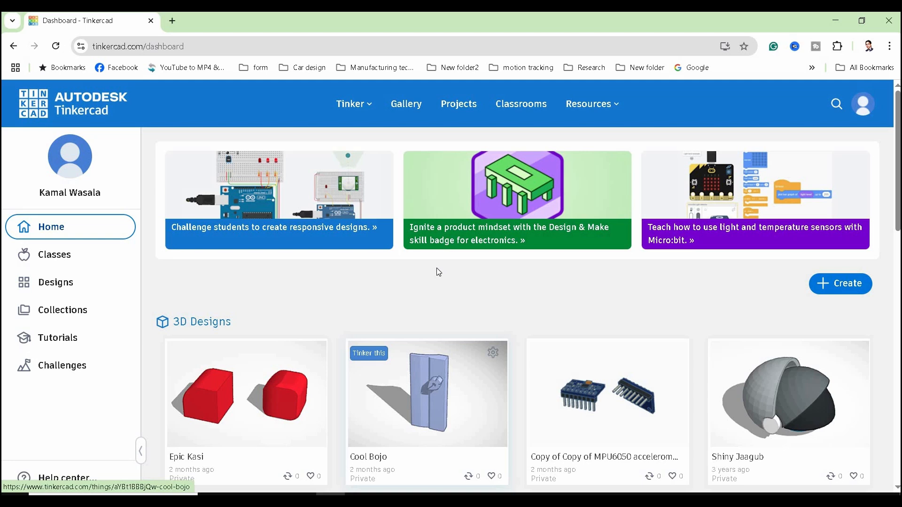
{"action": "scroll", "coordinate": [436, 271], "scroll_direction": "down", "scroll_amount": 2}
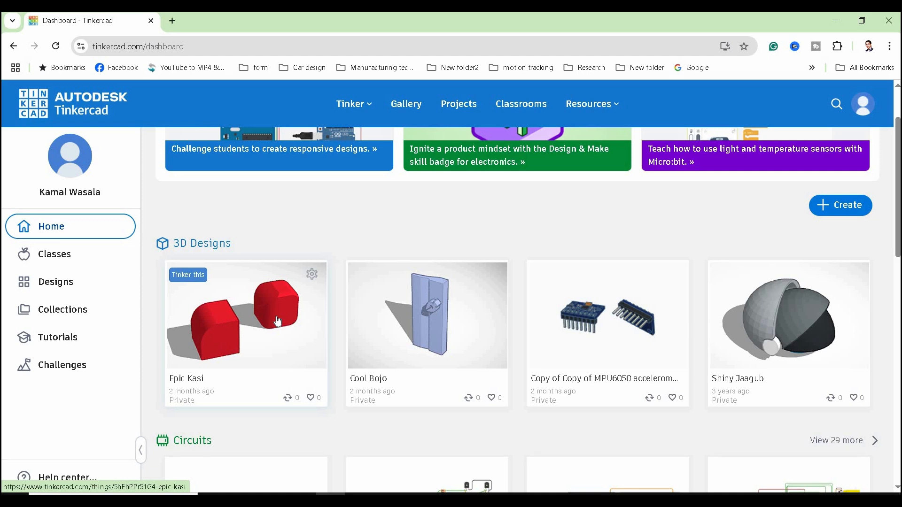
{"action": "mouse_move", "coordinate": [360, 347]}
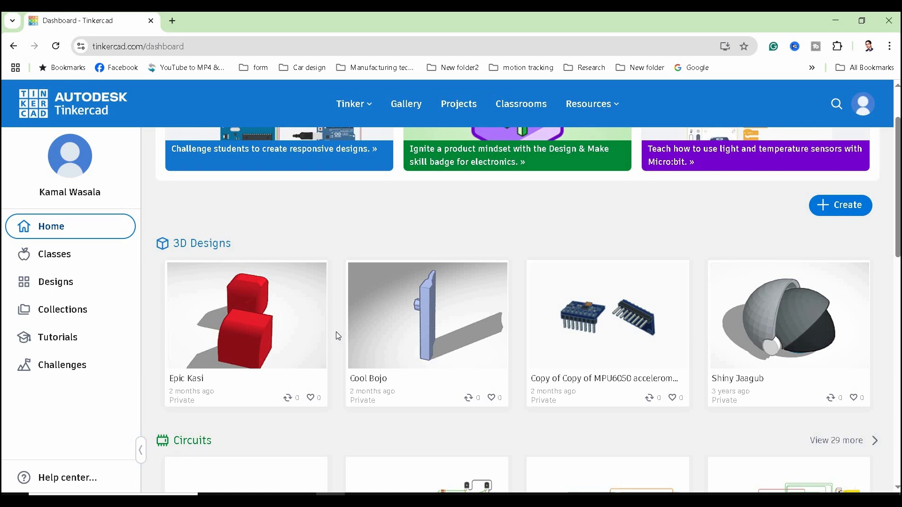
{"action": "scroll", "coordinate": [337, 334], "scroll_direction": "down", "scroll_amount": 2}
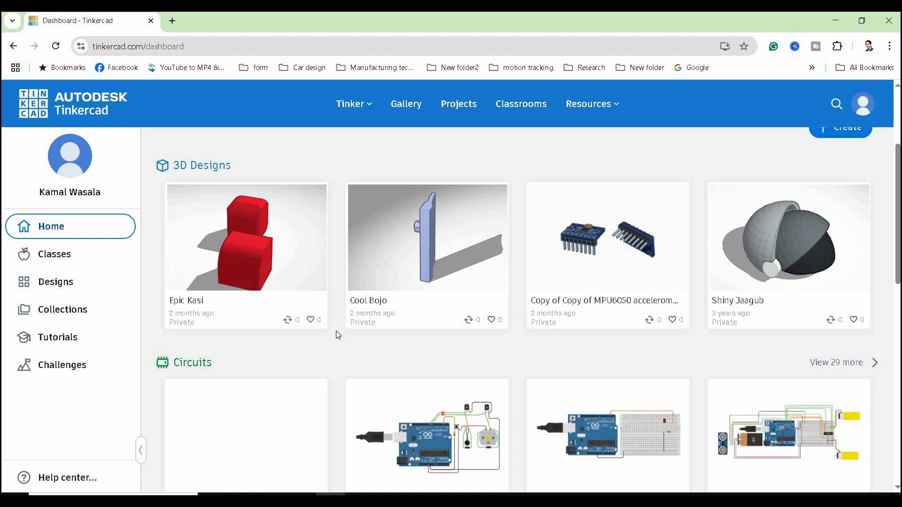
{"action": "scroll", "coordinate": [337, 332], "scroll_direction": "down", "scroll_amount": 4}
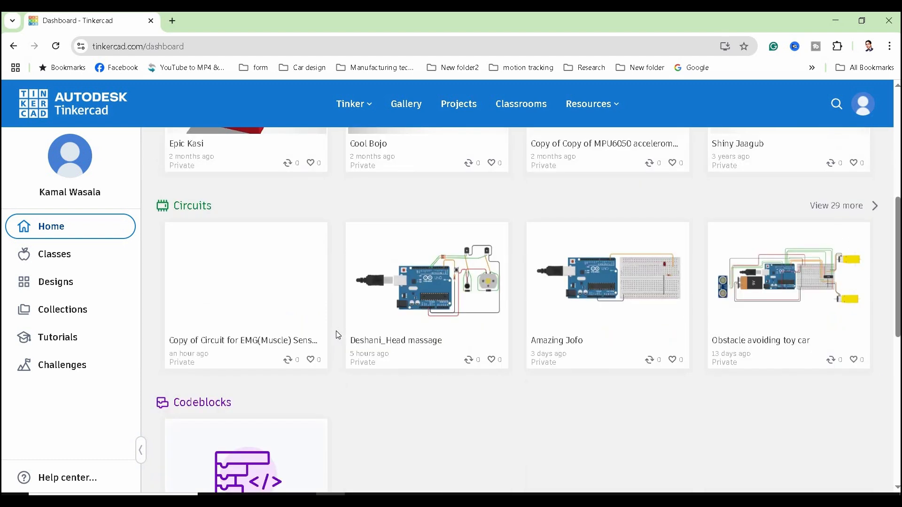
{"action": "scroll", "coordinate": [337, 331], "scroll_direction": "down", "scroll_amount": 4}
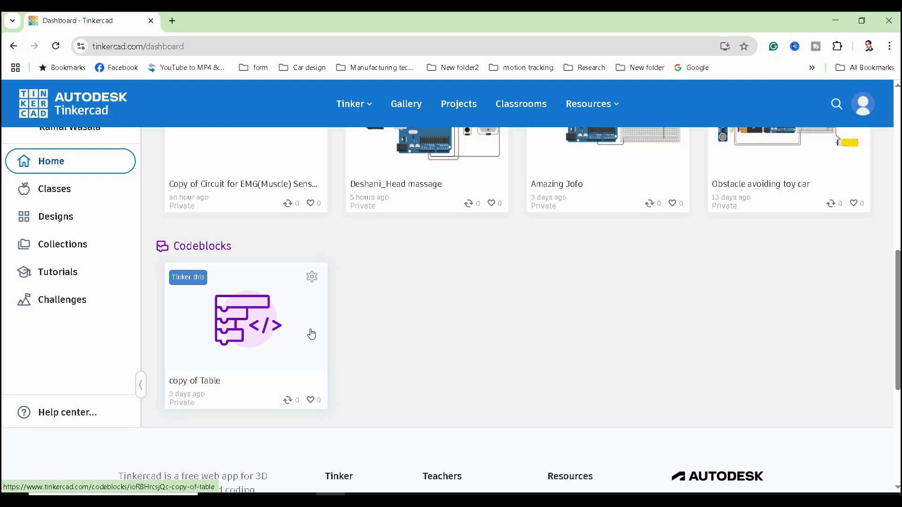
{"action": "scroll", "coordinate": [312, 334], "scroll_direction": "up", "scroll_amount": 4}
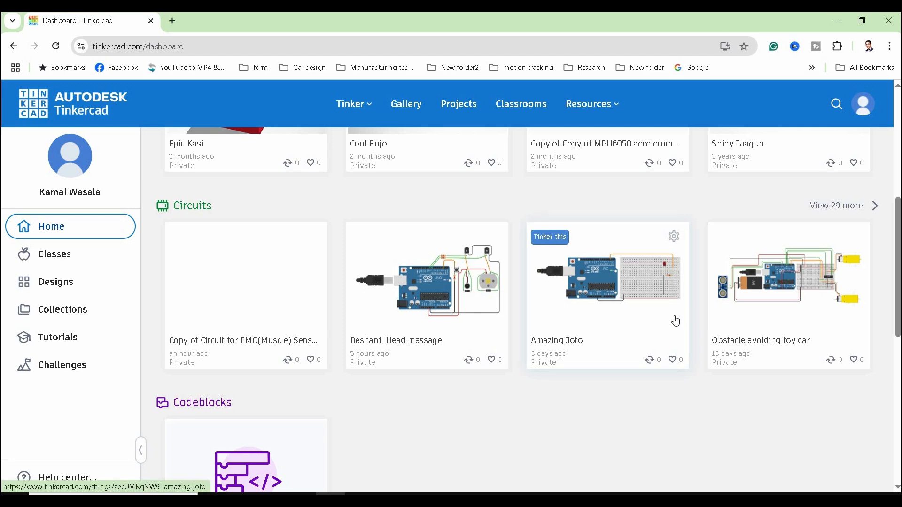
{"action": "scroll", "coordinate": [675, 321], "scroll_direction": "up", "scroll_amount": 6}
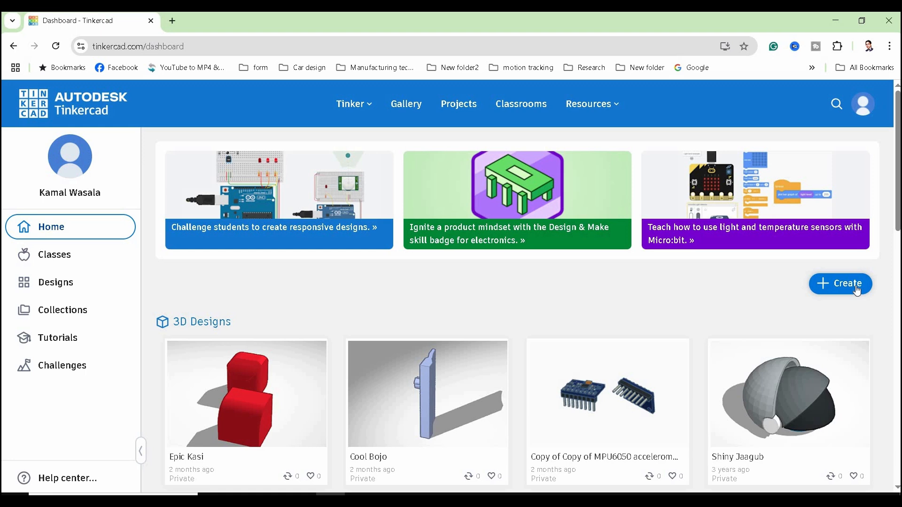
Create a new Circuits design and look over its Basic components
{"action": "left_click", "coordinate": [856, 290]}
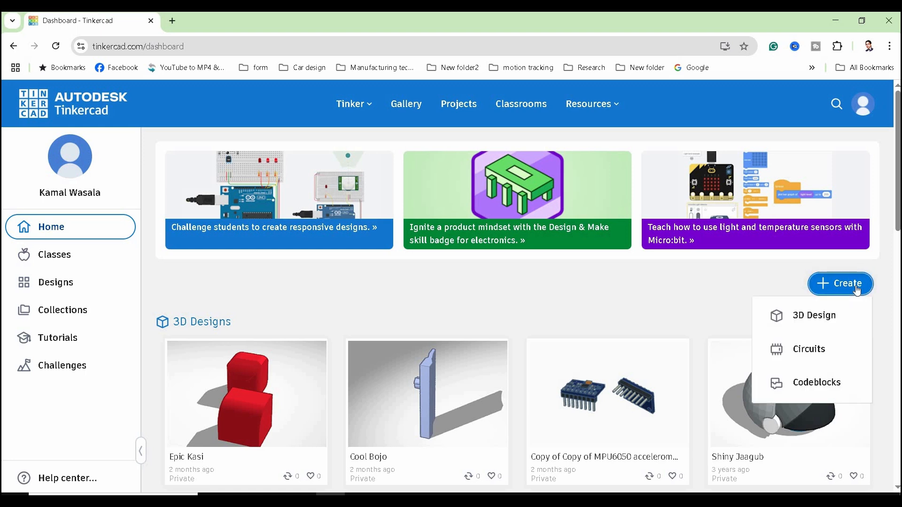
{"action": "left_click", "coordinate": [797, 357]}
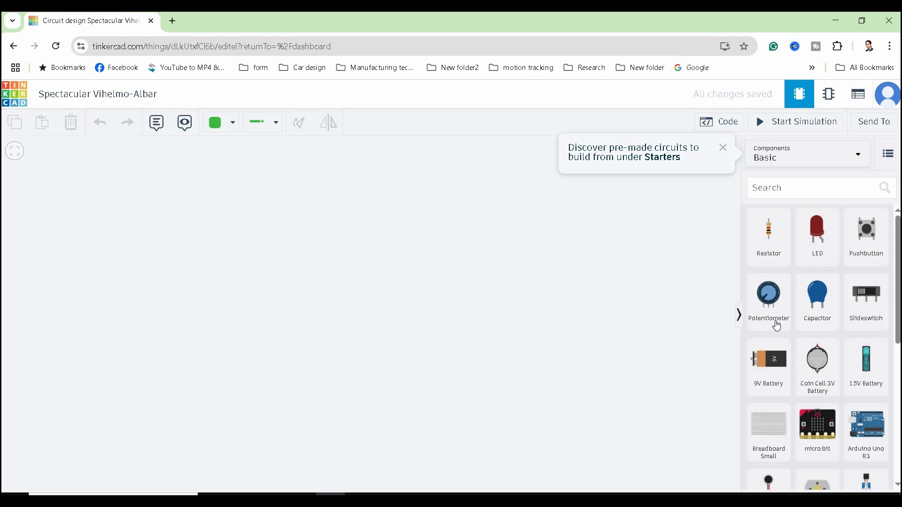
{"action": "scroll", "coordinate": [815, 305], "scroll_direction": "down", "scroll_amount": 5}
{"action": "scroll", "coordinate": [840, 245], "scroll_direction": "up", "scroll_amount": 5}
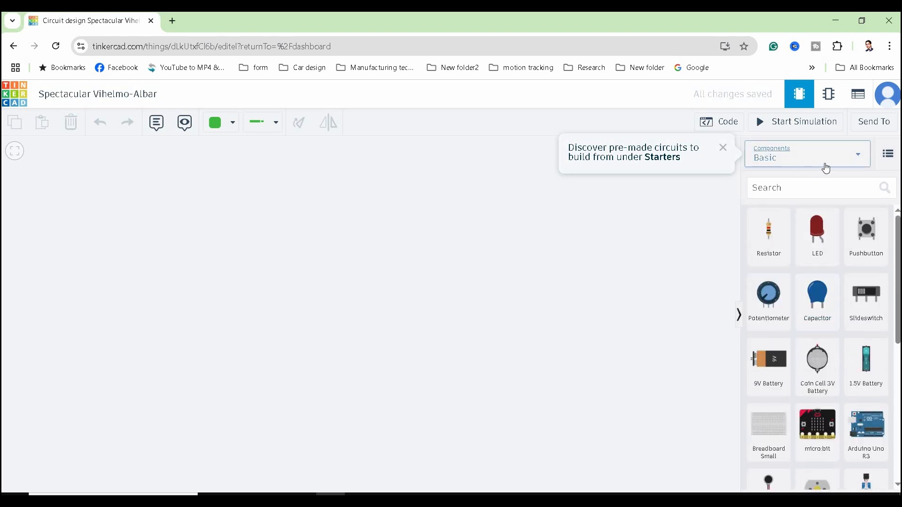
Browse the full component library and the Basic starter circuits, finishing with the Basic components shown
{"action": "left_click", "coordinate": [831, 162]}
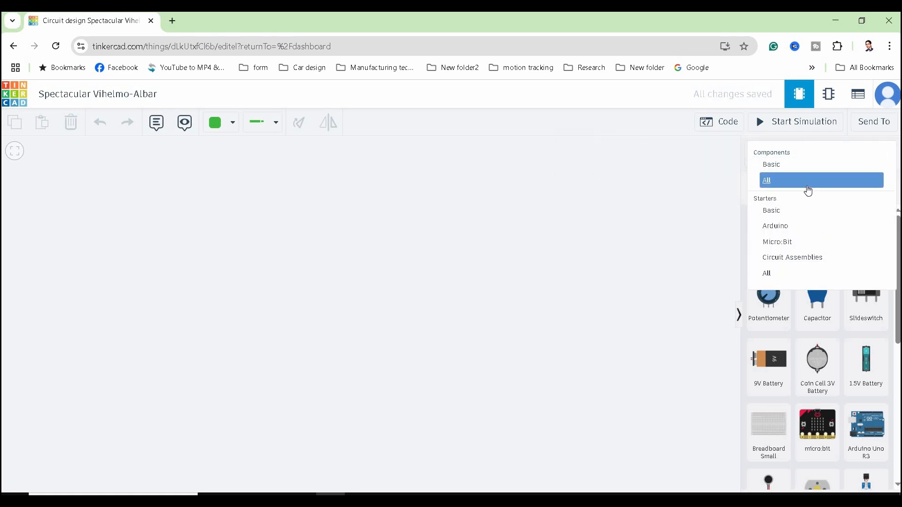
{"action": "left_click", "coordinate": [810, 184]}
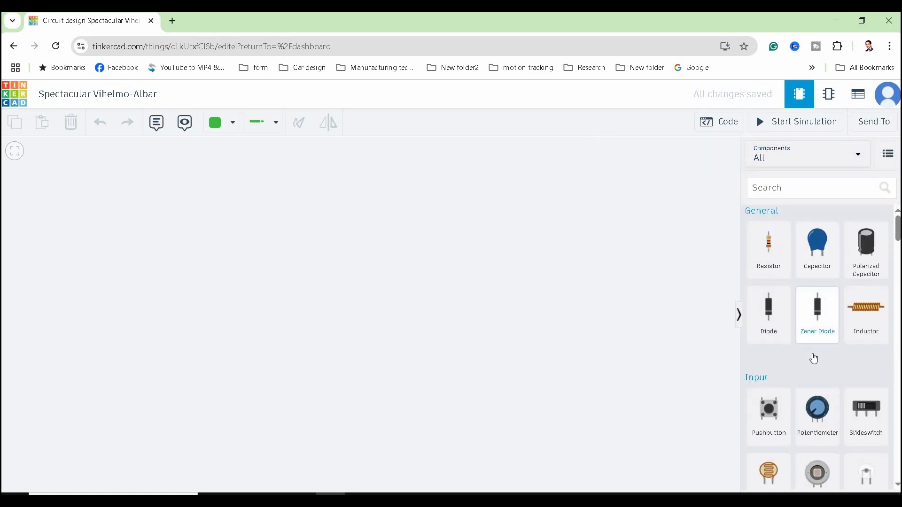
{"action": "scroll", "coordinate": [814, 357], "scroll_direction": "down", "scroll_amount": 8}
{"action": "scroll", "coordinate": [815, 357], "scroll_direction": "down", "scroll_amount": 15}
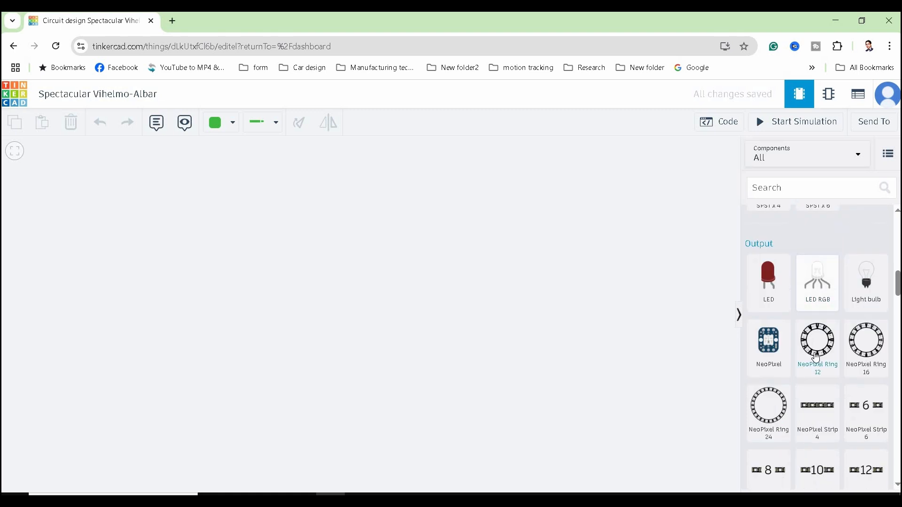
{"action": "scroll", "coordinate": [815, 358], "scroll_direction": "down", "scroll_amount": 12}
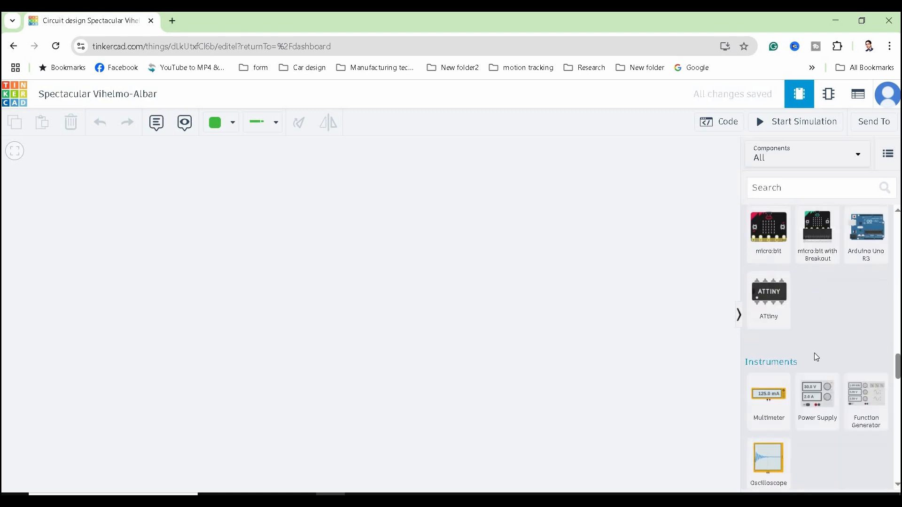
{"action": "scroll", "coordinate": [814, 358], "scroll_direction": "up", "scroll_amount": 9}
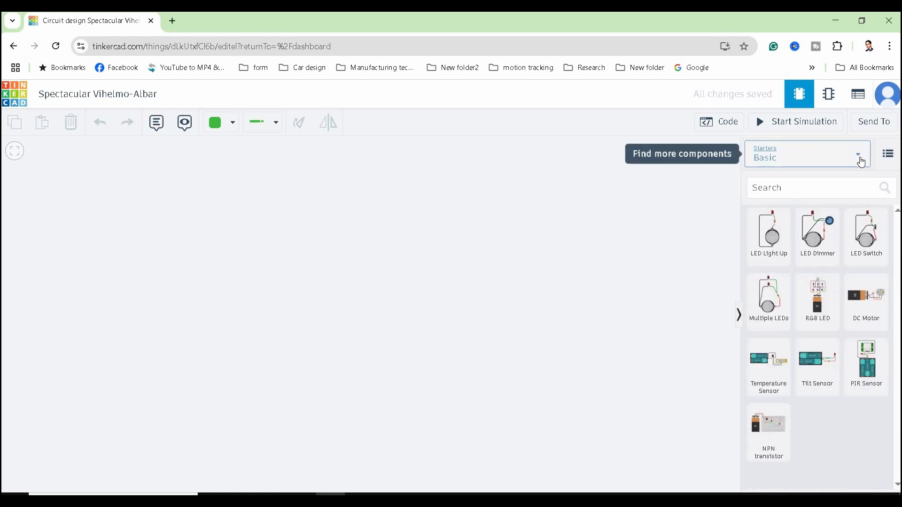
{"action": "left_click", "coordinate": [859, 159]}
{"action": "left_click", "coordinate": [837, 169]}
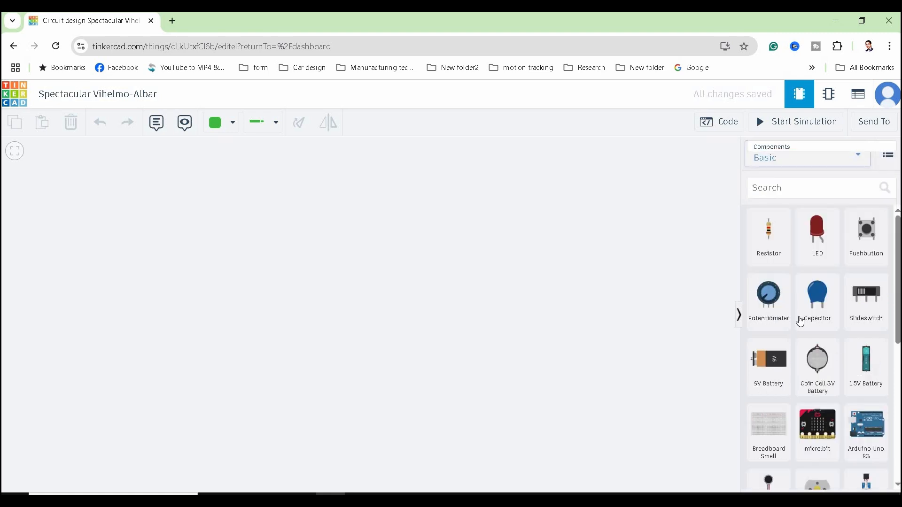
{"action": "scroll", "coordinate": [799, 316], "scroll_direction": "down", "scroll_amount": 3}
{"action": "scroll", "coordinate": [801, 319], "scroll_direction": "up", "scroll_amount": 3}
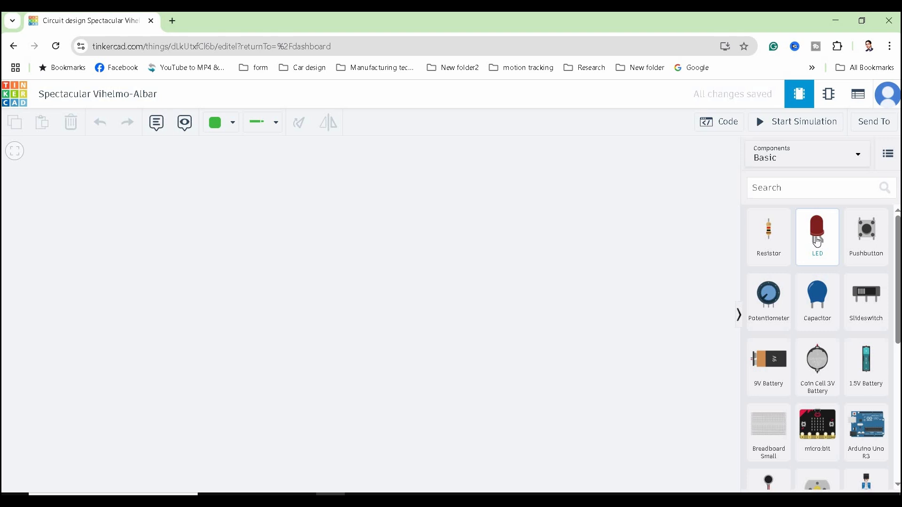
Place a red LED, a Coin Cell 3V Battery and a pushbutton on the canvas, with the battery below and the LED left of the pushbutton
{"action": "left_click_drag", "start_coordinate": [817, 258], "coordinate": [383, 234]}
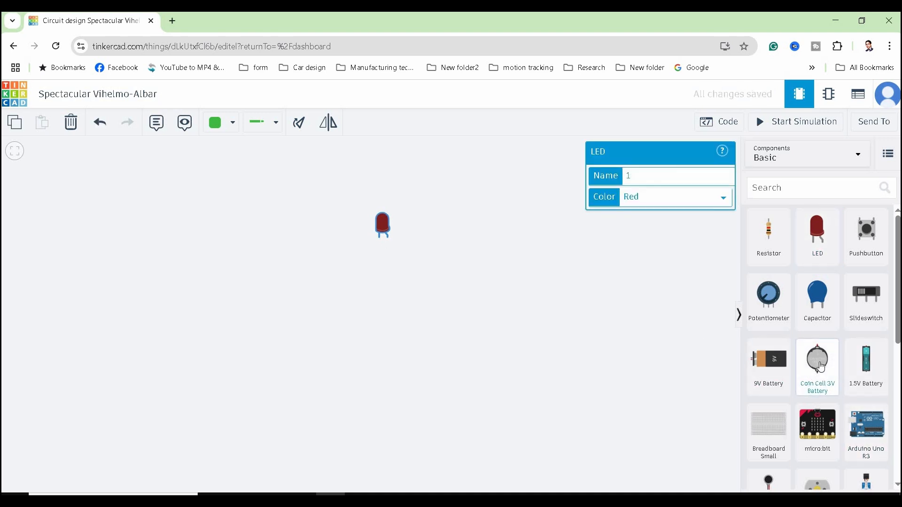
{"action": "left_click_drag", "start_coordinate": [820, 366], "coordinate": [420, 280]}
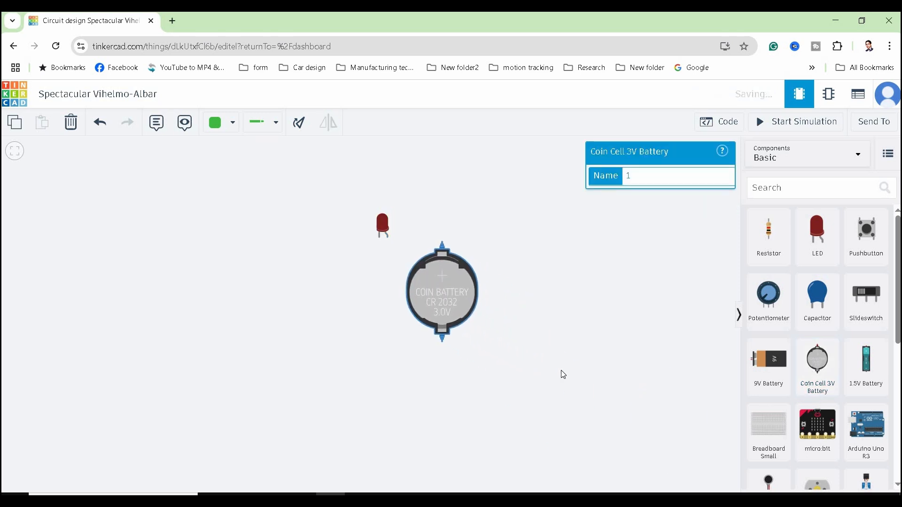
{"action": "left_click_drag", "start_coordinate": [874, 238], "coordinate": [411, 405]}
{"action": "left_click_drag", "start_coordinate": [461, 188], "coordinate": [423, 196]}
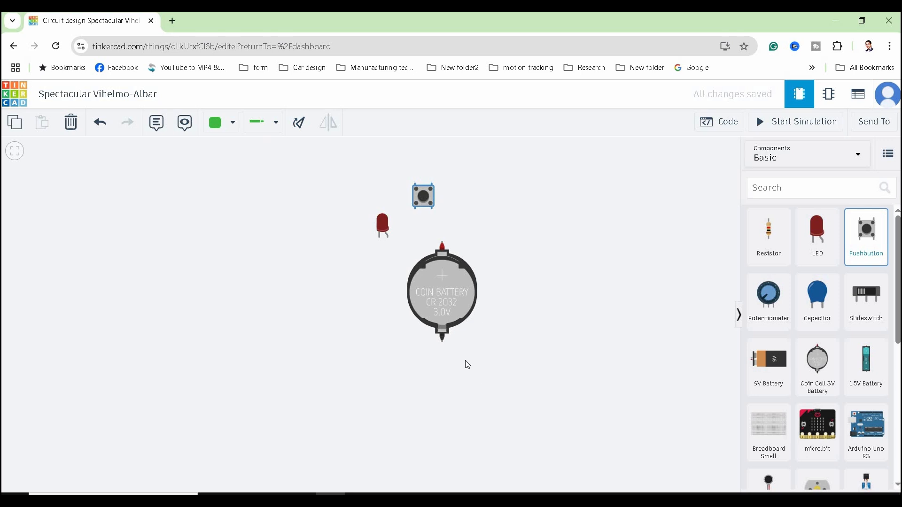
{"action": "left_click_drag", "start_coordinate": [441, 294], "coordinate": [448, 304]}
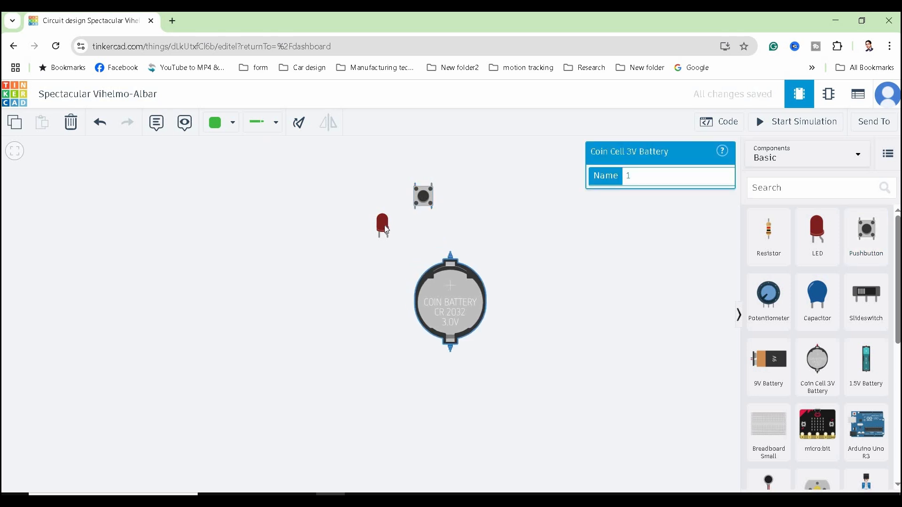
{"action": "left_click_drag", "start_coordinate": [385, 229], "coordinate": [362, 219]}
Wire the battery's positive terminal to the pushbutton's lower-right leg, and its lower-left leg to the LED's anode
{"action": "left_click", "coordinate": [451, 255]}
{"action": "left_click", "coordinate": [432, 209]}
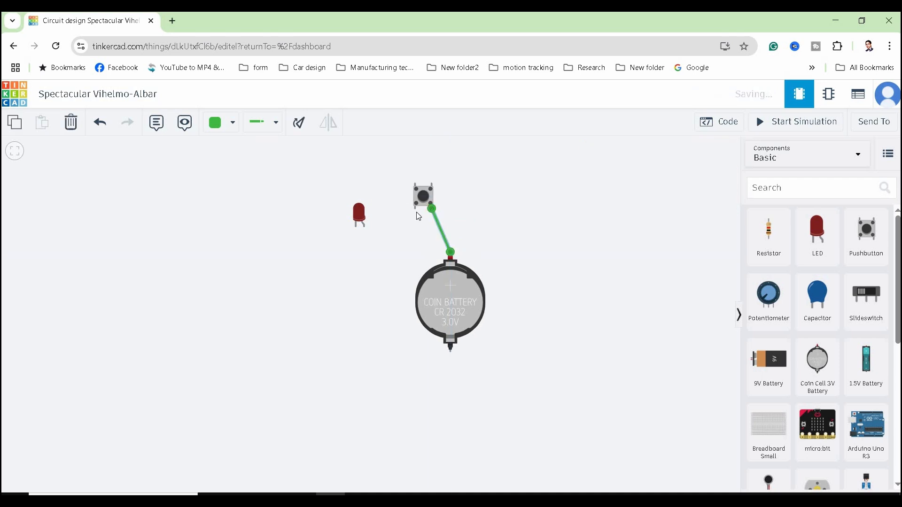
{"action": "left_click", "coordinate": [415, 208]}
{"action": "left_click", "coordinate": [365, 226]}
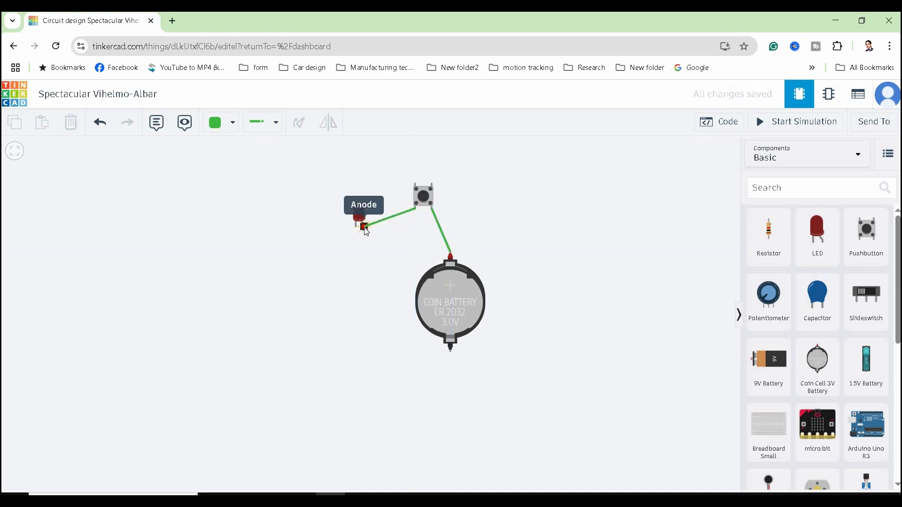
Wire the LED's cathode to the battery's negative terminal along a squared route below the battery, and color the wire black
{"action": "left_click", "coordinate": [357, 229]}
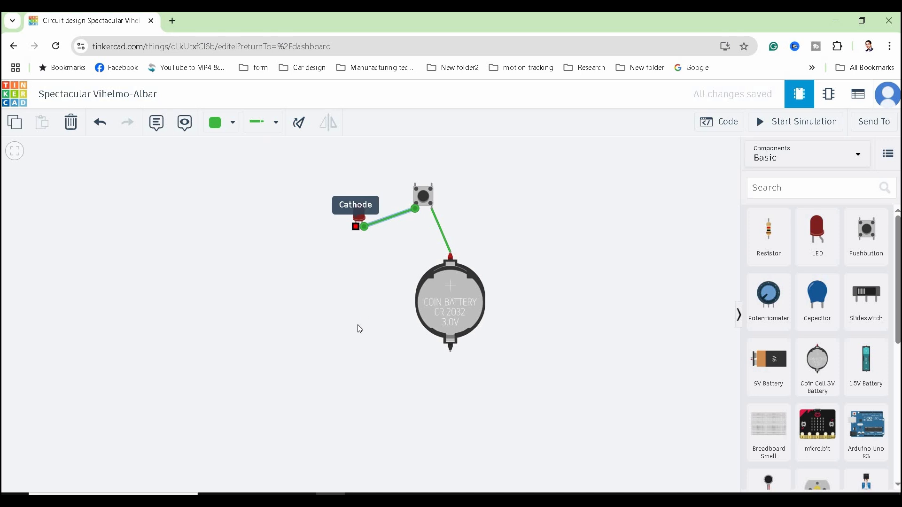
{"action": "left_click", "coordinate": [366, 399]}
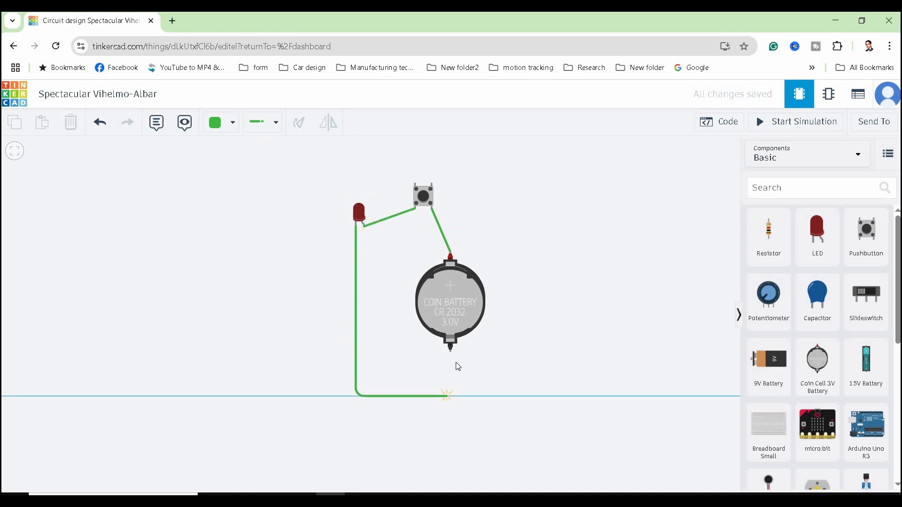
{"action": "left_click", "coordinate": [450, 352]}
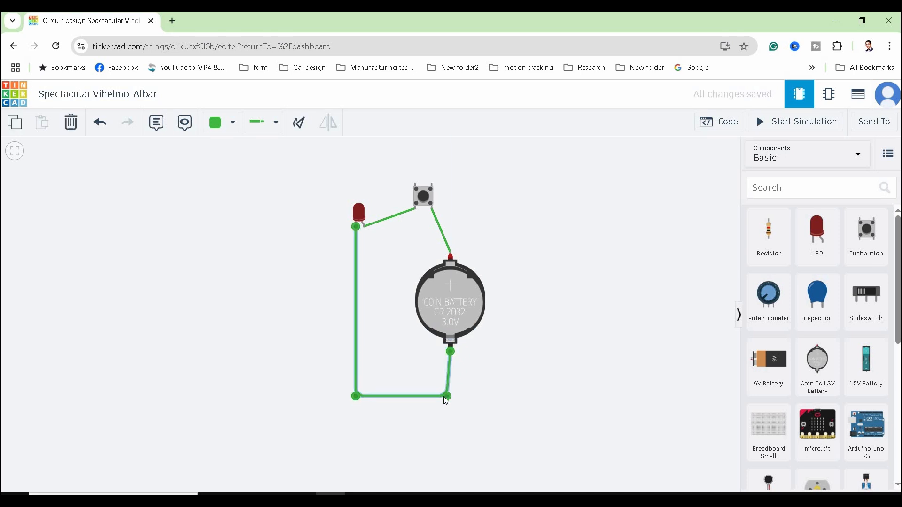
{"action": "left_click_drag", "start_coordinate": [447, 397], "coordinate": [450, 396]}
{"action": "left_click", "coordinate": [214, 126]}
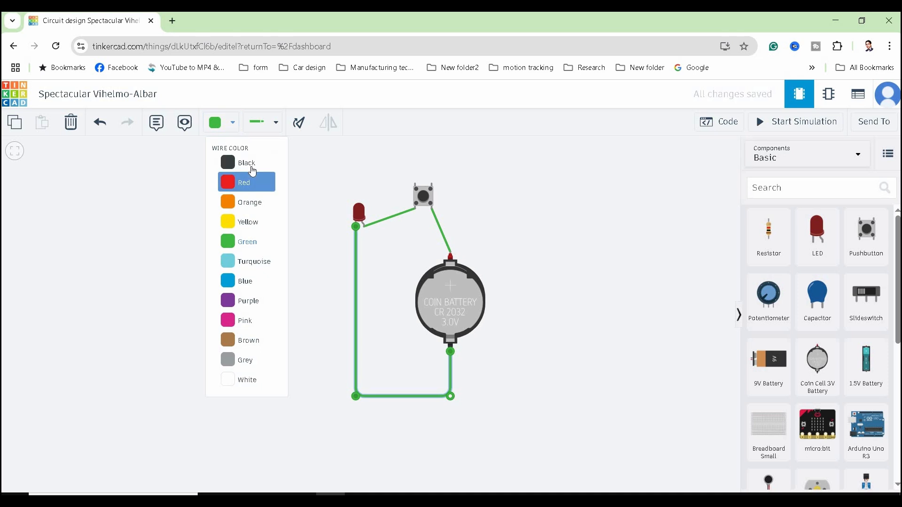
{"action": "left_click", "coordinate": [258, 174]}
Bend the two pushbutton wires into squared routes and color the wire between the pushbutton and battery red
{"action": "left_click", "coordinate": [382, 221]}
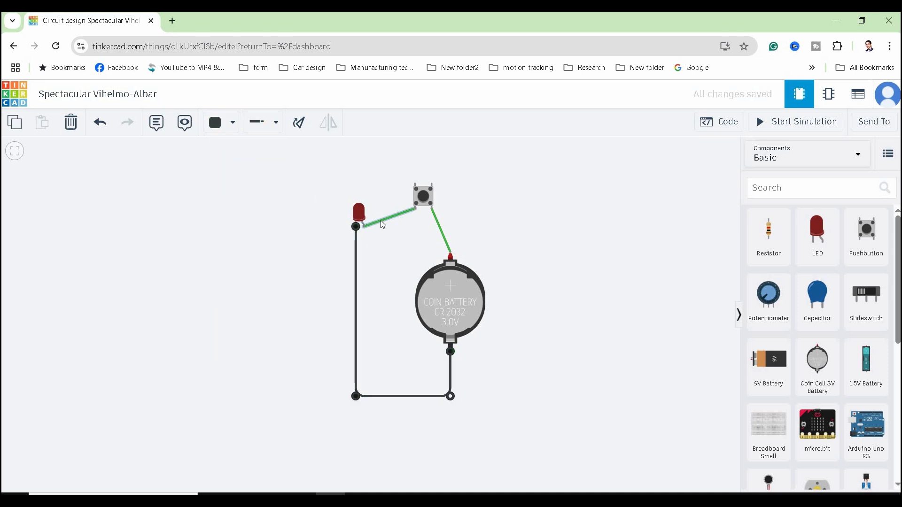
{"action": "left_click_drag", "start_coordinate": [394, 220], "coordinate": [450, 208]}
{"action": "left_click", "coordinate": [443, 232]}
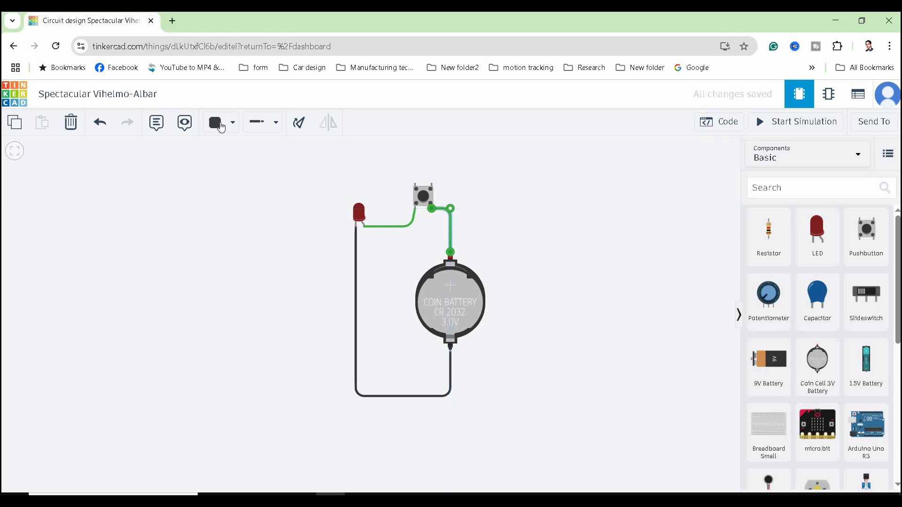
{"action": "left_click", "coordinate": [221, 124]}
{"action": "left_click", "coordinate": [232, 179]}
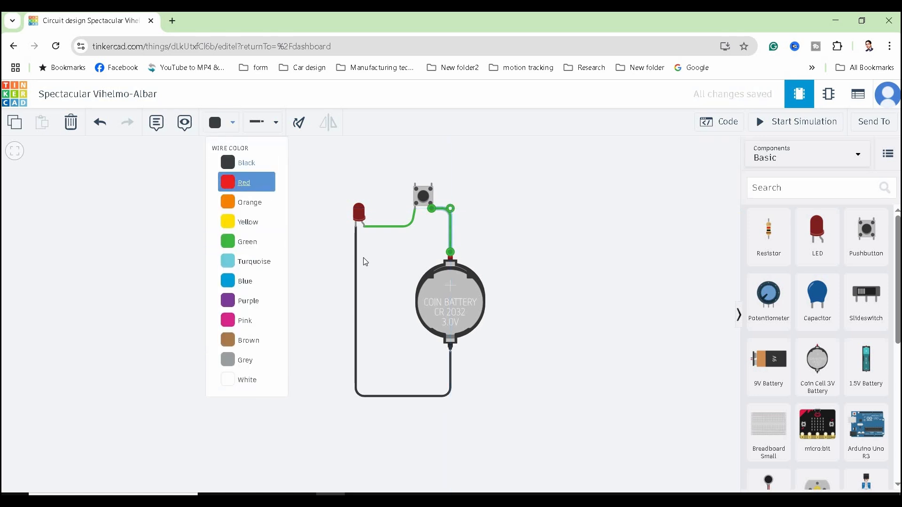
Color the wire between the LED's anode and the pushbutton red
{"action": "left_click", "coordinate": [406, 227]}
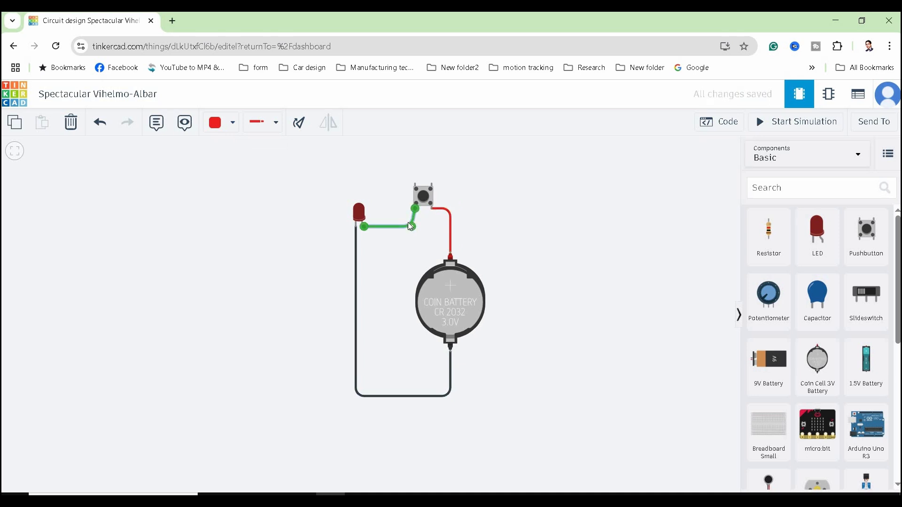
{"action": "left_click", "coordinate": [223, 125]}
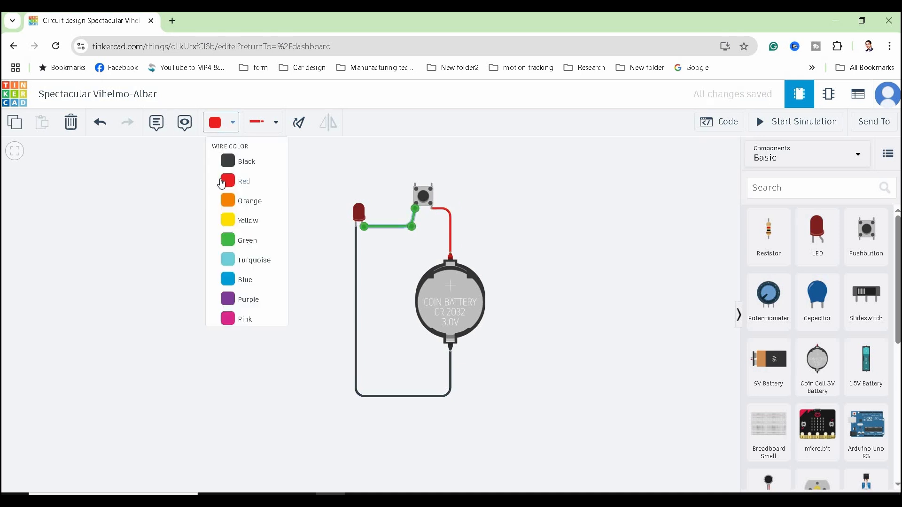
{"action": "left_click", "coordinate": [611, 250]}
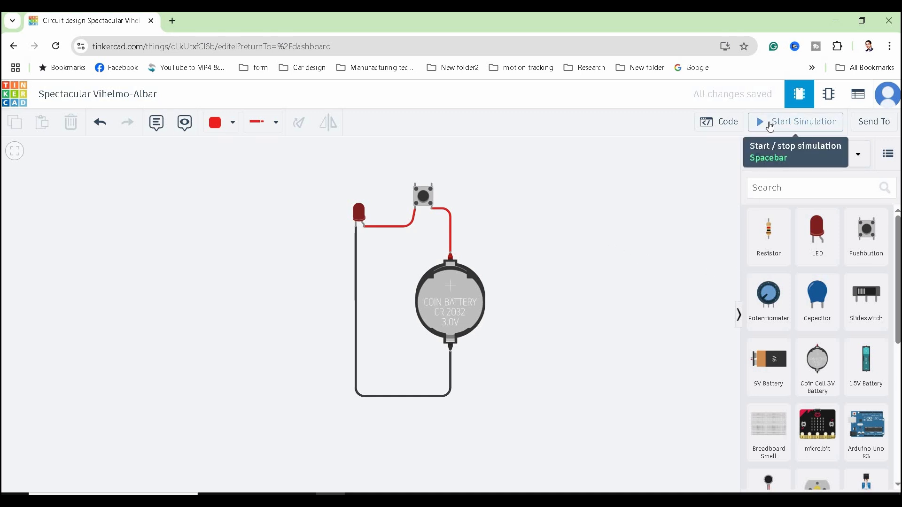
Run the simulation, test the LED by operating the pushbutton twice, and stop the simulation
{"action": "left_click", "coordinate": [769, 125]}
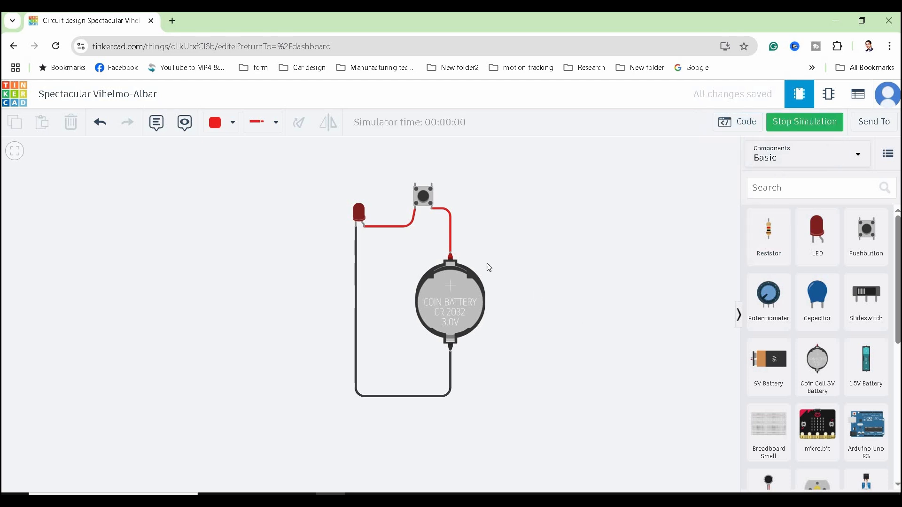
{"action": "left_click", "coordinate": [422, 199]}
{"action": "left_click", "coordinate": [421, 198]}
{"action": "left_click", "coordinate": [797, 125]}
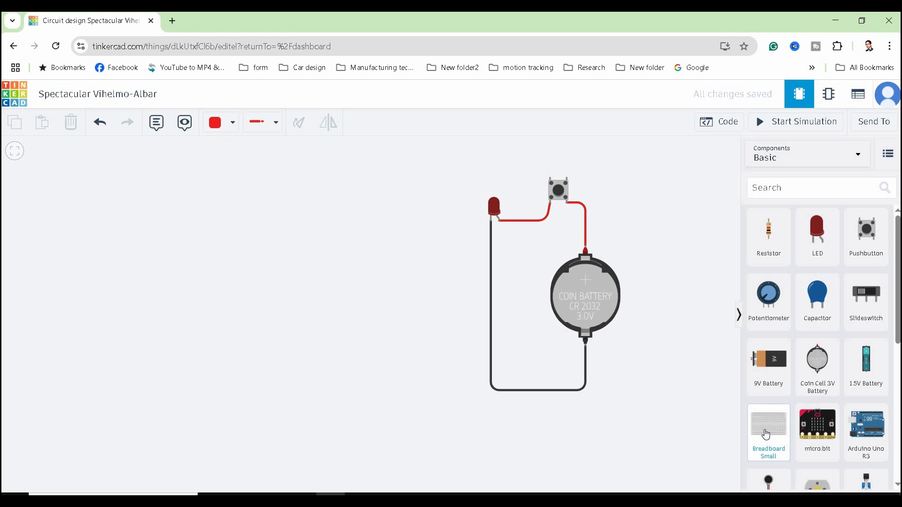
Place a Breadboard Small to the left of the circuit and delete the three wires joining the LED, pushbutton and battery
{"action": "left_click_drag", "start_coordinate": [766, 434], "coordinate": [305, 306]}
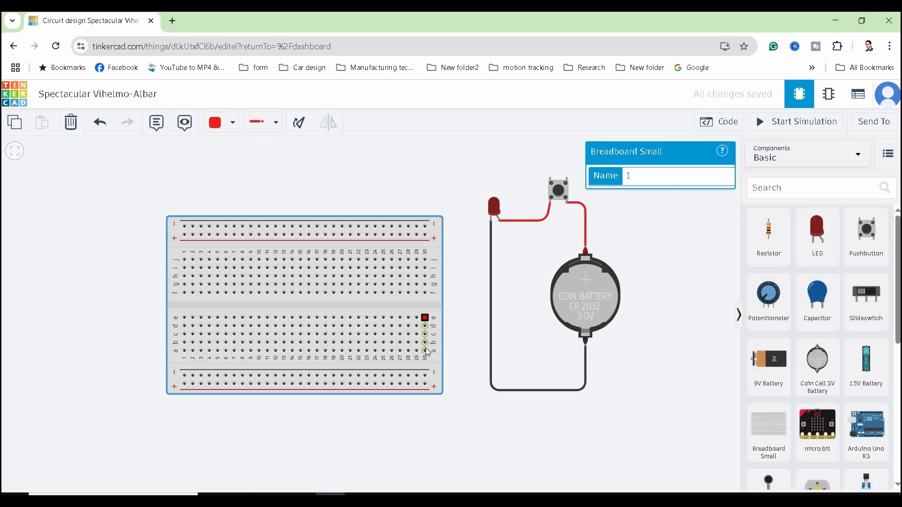
{"action": "left_click", "coordinate": [584, 390]}
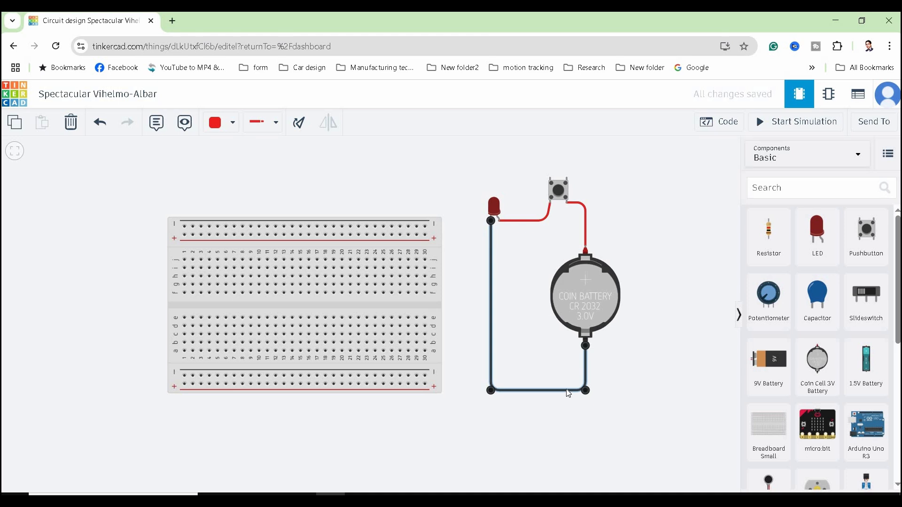
{"action": "key", "text": "Delete"}
{"action": "left_click", "coordinate": [582, 204]}
{"action": "key", "text": "Delete"}
{"action": "left_click", "coordinate": [543, 219]}
{"action": "key", "text": "Delete"}
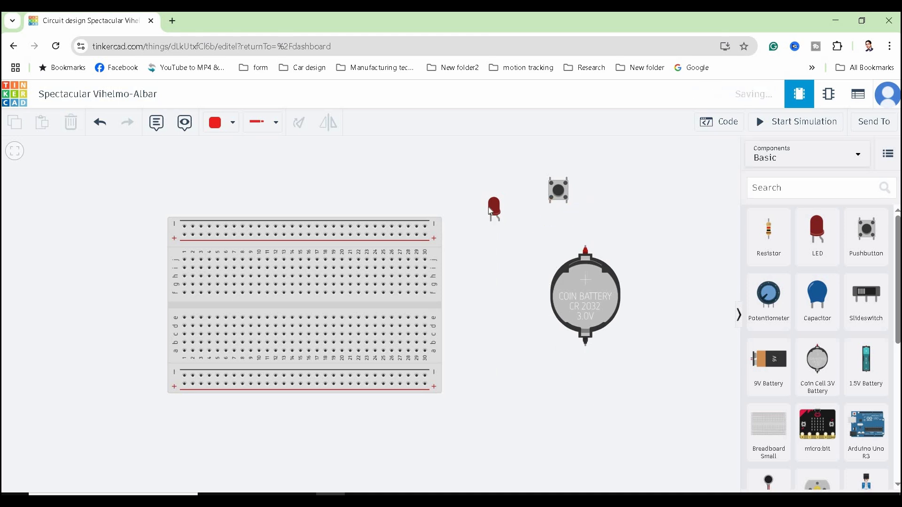
Seat the LED in row j at columns 22 and 23, the pushbutton across the breadboard's center gap at columns 23 and 25, and bring the battery closer
{"action": "left_click_drag", "start_coordinate": [494, 209], "coordinate": [364, 246]}
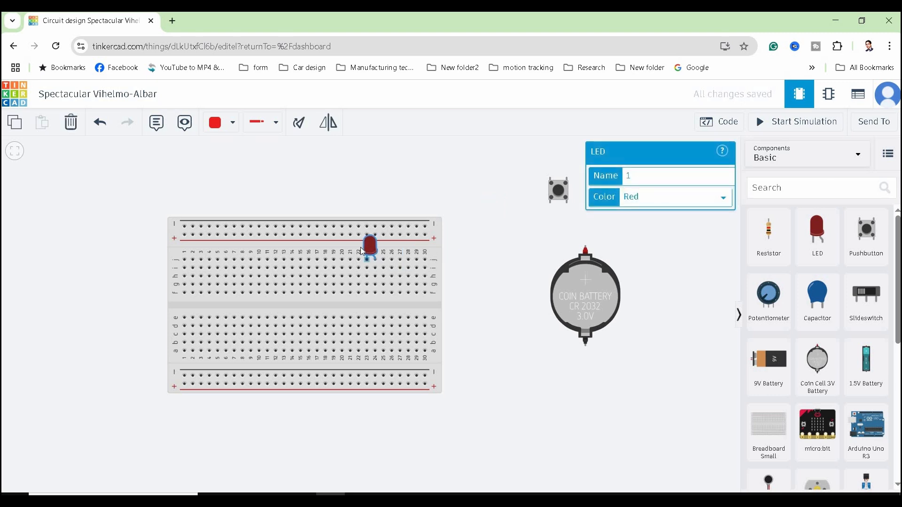
{"action": "left_click", "coordinate": [538, 220]}
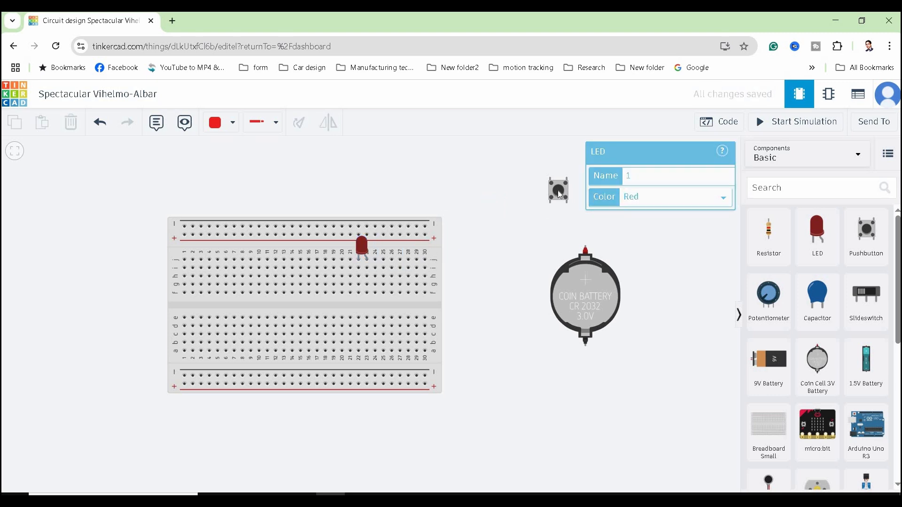
{"action": "left_click_drag", "start_coordinate": [558, 190], "coordinate": [392, 291]}
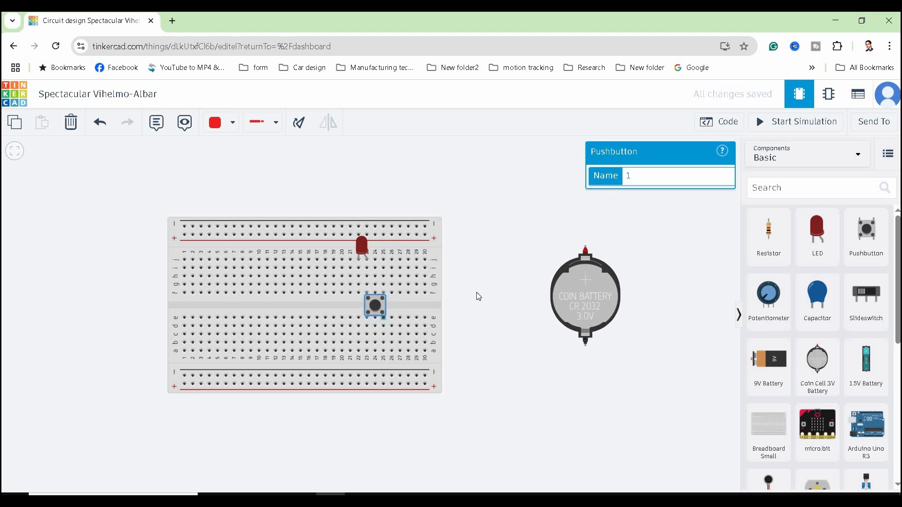
{"action": "left_click", "coordinate": [509, 304]}
{"action": "left_click_drag", "start_coordinate": [545, 292], "coordinate": [516, 261]}
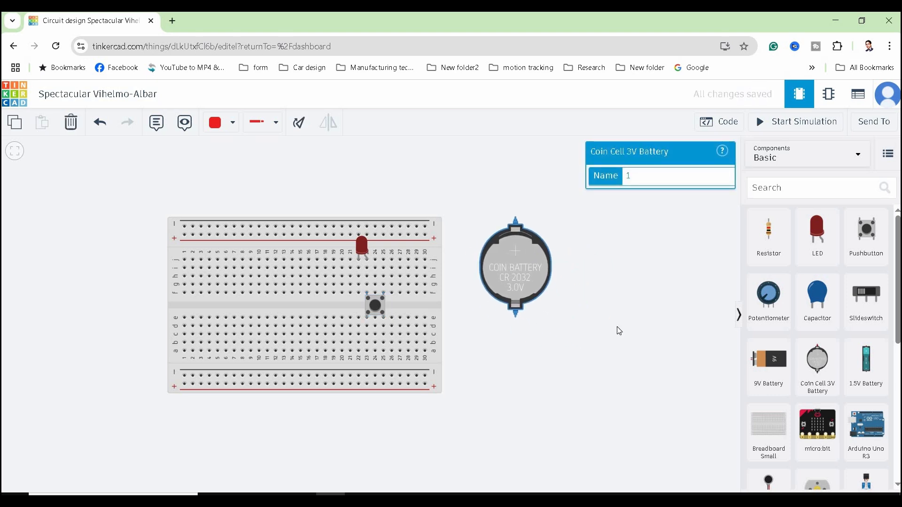
Wire the battery's positive terminal to the right end of the breadboard's upper positive rail along a squared route
{"action": "left_click", "coordinate": [515, 217]}
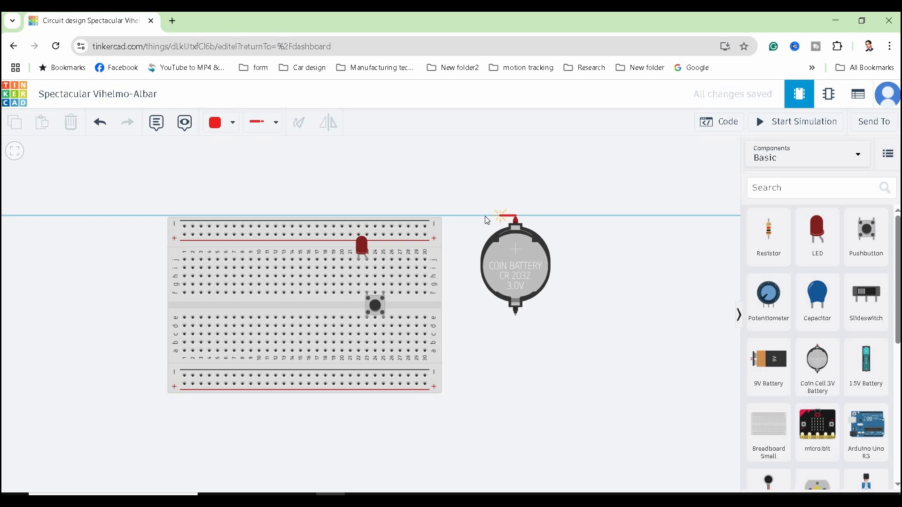
{"action": "left_click", "coordinate": [478, 215]}
{"action": "left_click", "coordinate": [478, 243]}
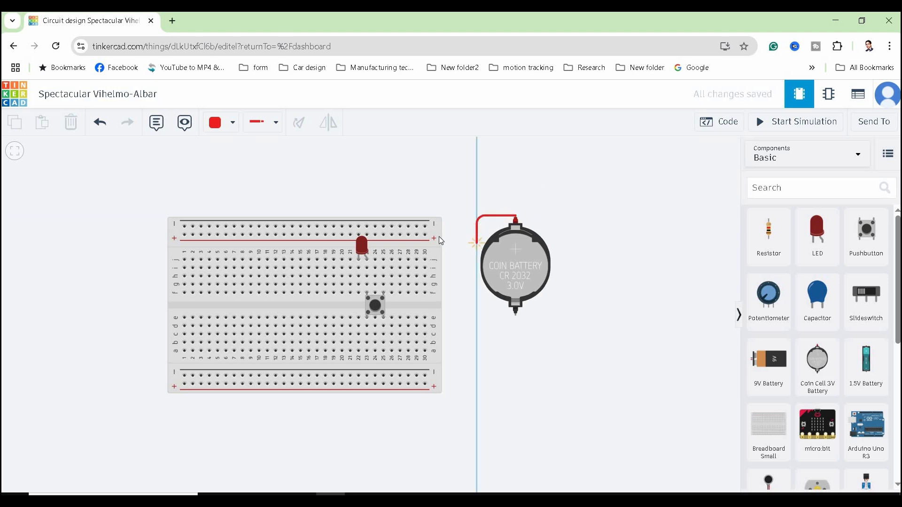
{"action": "left_click", "coordinate": [424, 235]}
{"action": "left_click_drag", "start_coordinate": [477, 243], "coordinate": [477, 236]}
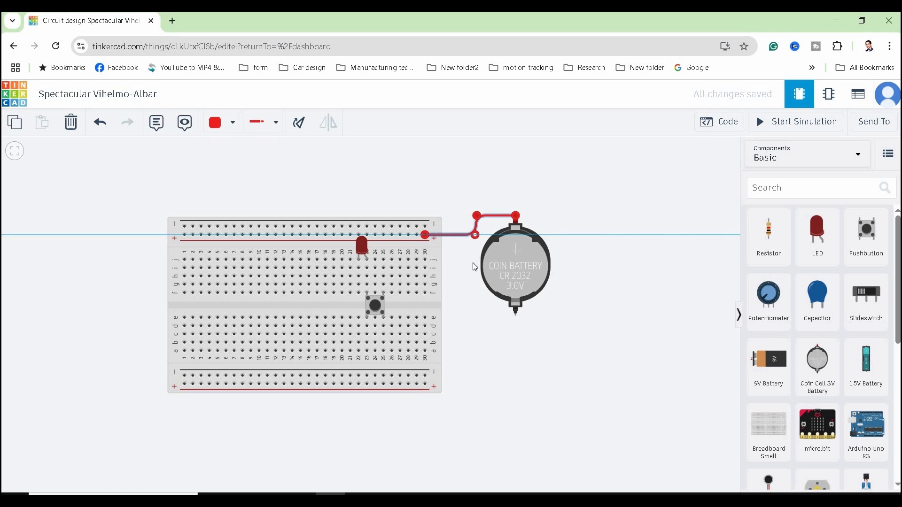
Wire the battery's negative terminal around its right side to the upper negative rail's right end, color the wire black and bend it near the rail
{"action": "left_click", "coordinate": [505, 324]}
{"action": "left_click", "coordinate": [515, 315]}
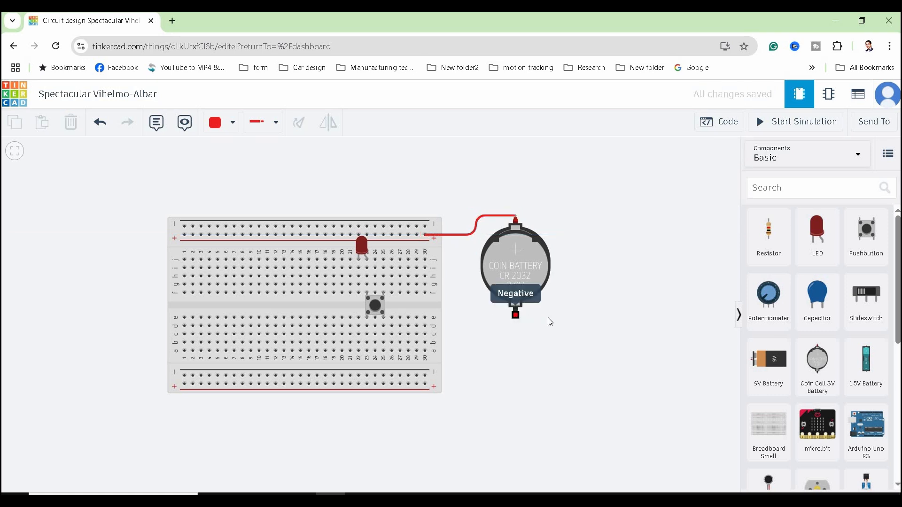
{"action": "left_click", "coordinate": [572, 316]}
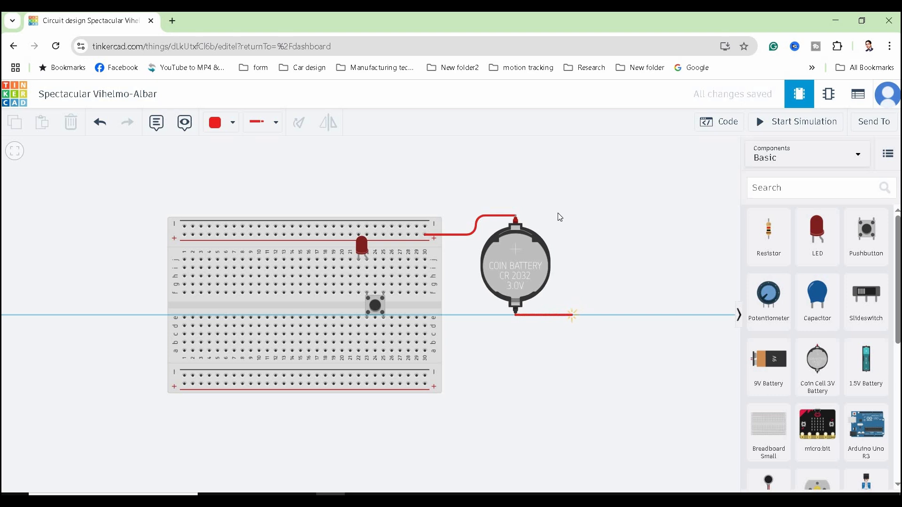
{"action": "left_click", "coordinate": [572, 203]}
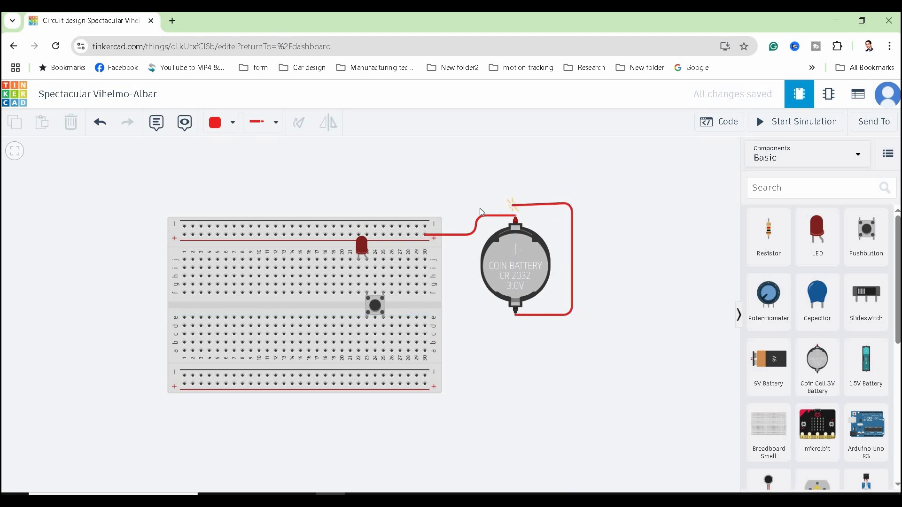
{"action": "left_click", "coordinate": [473, 203]}
{"action": "left_click", "coordinate": [426, 226]}
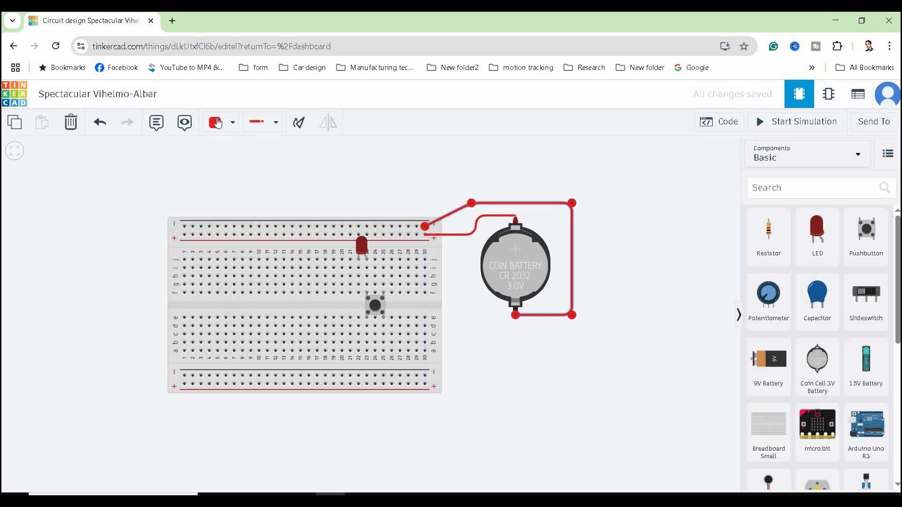
{"action": "left_click", "coordinate": [232, 122]}
{"action": "left_click", "coordinate": [247, 163]}
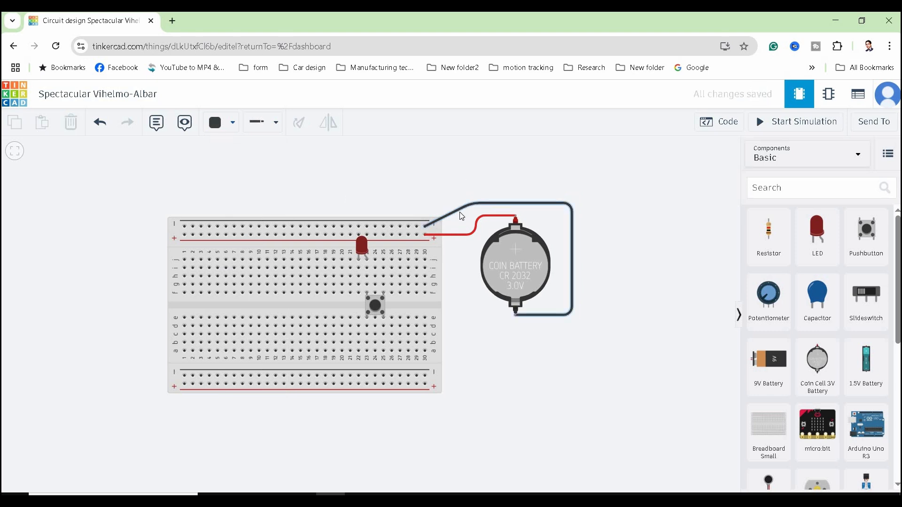
{"action": "left_click_drag", "start_coordinate": [461, 207], "coordinate": [463, 227]}
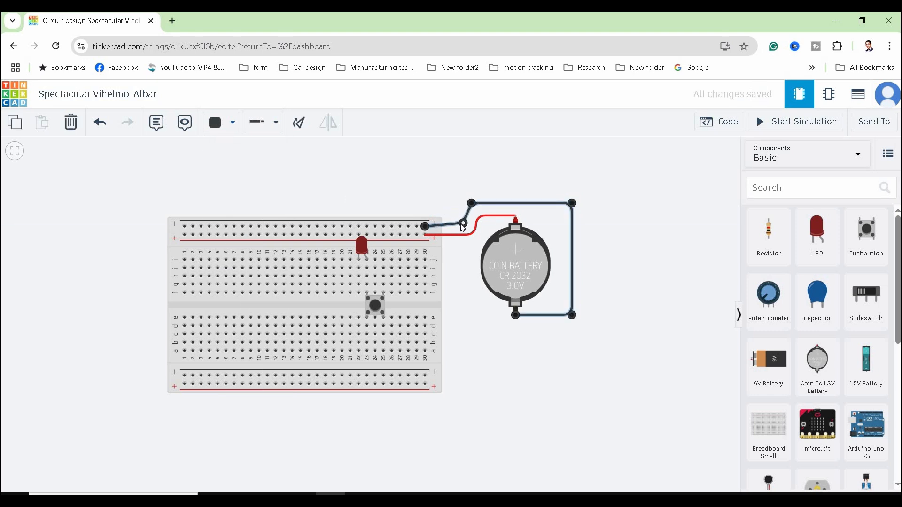
{"action": "left_click", "coordinate": [473, 278]}
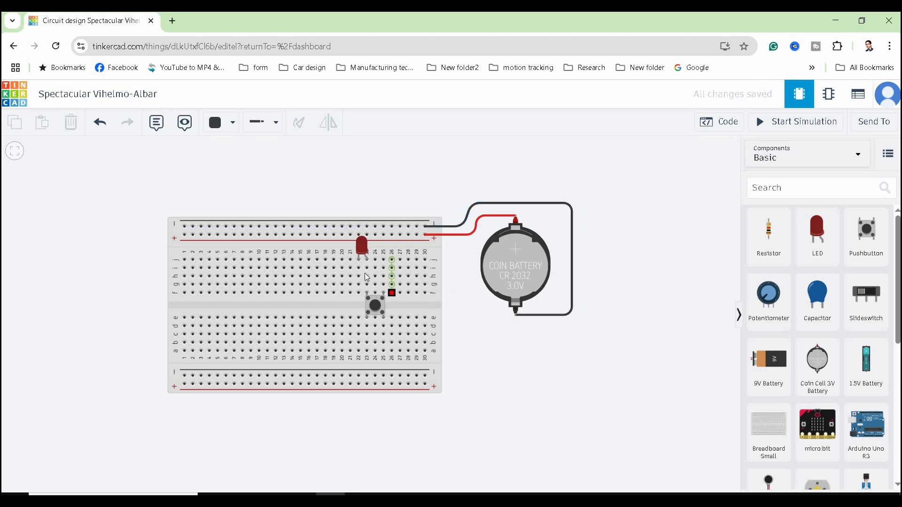
Wire hole j25 in the pushbutton's column to the upper positive rail and color the wire red
{"action": "left_click", "coordinate": [367, 259]}
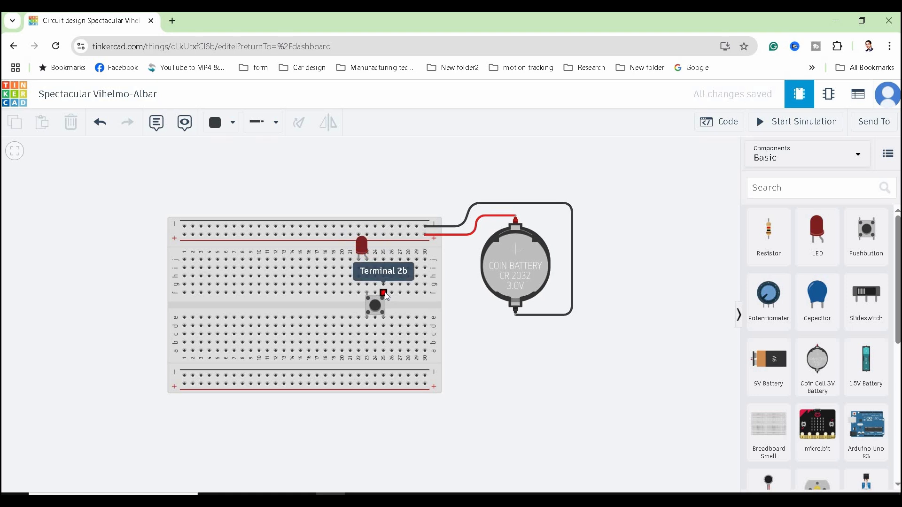
{"action": "left_click", "coordinate": [385, 261]}
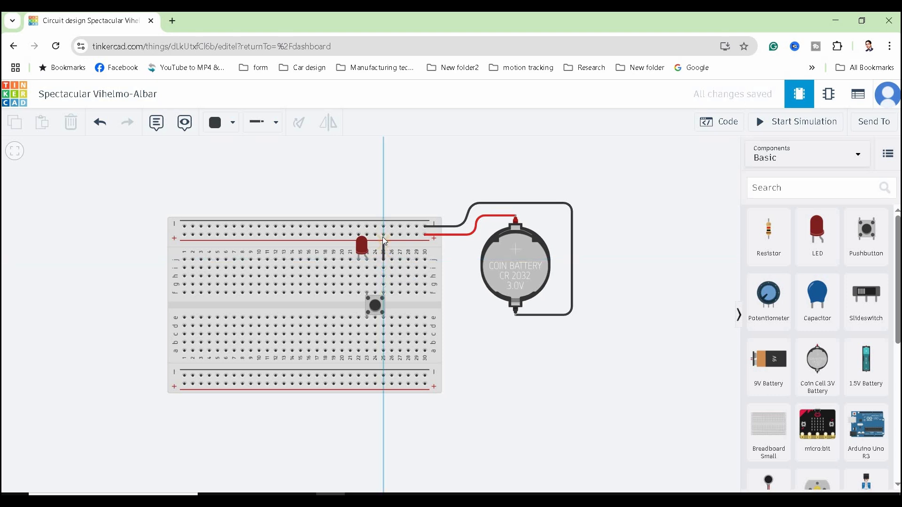
{"action": "left_click", "coordinate": [383, 236]}
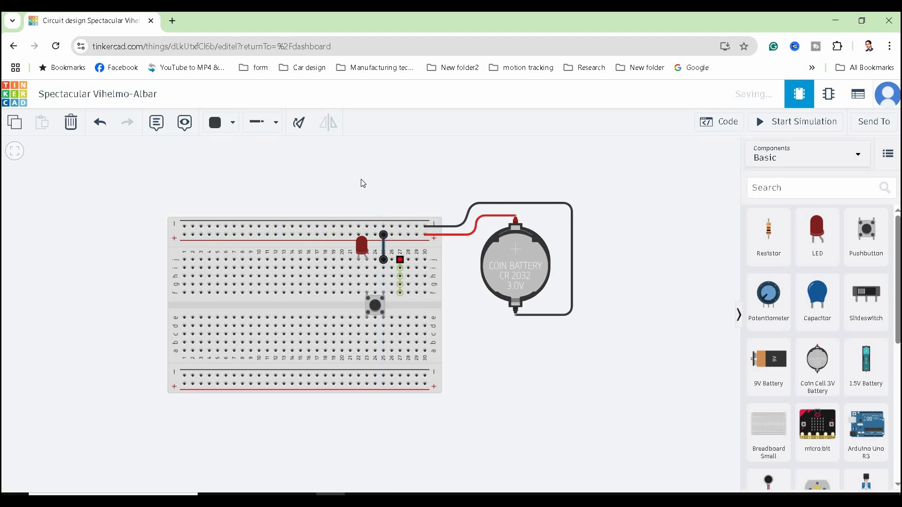
{"action": "left_click", "coordinate": [231, 123]}
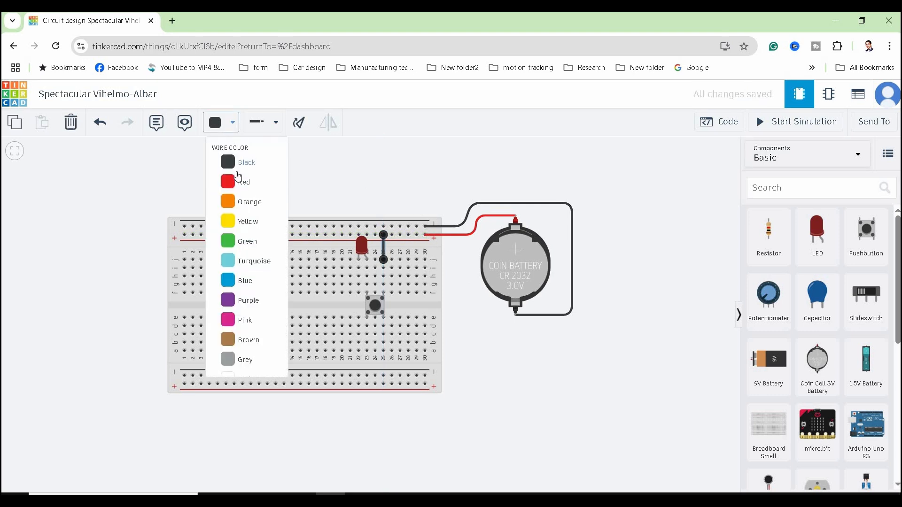
{"action": "left_click", "coordinate": [244, 181]}
{"action": "left_click", "coordinate": [388, 156]}
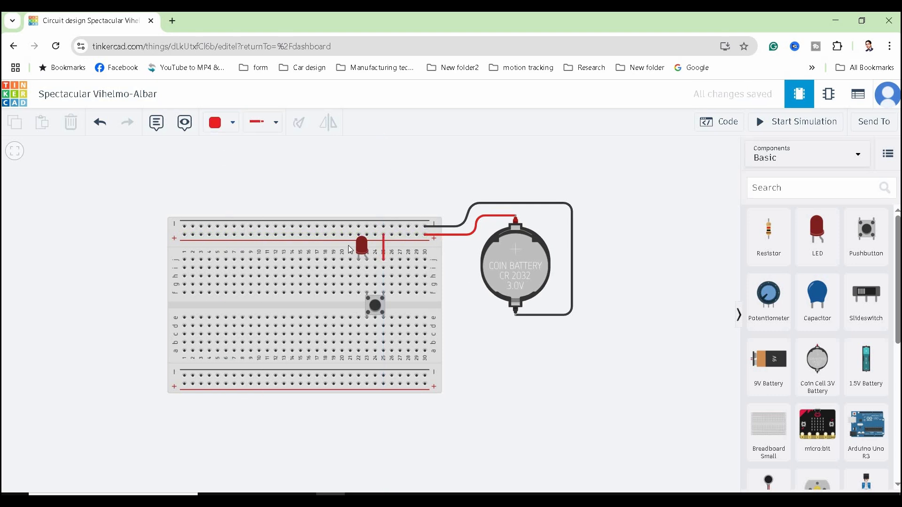
Connect the LED's cathode column to ground with black wires from f22 to f20 and from j20 to the upper negative rail
{"action": "left_click", "coordinate": [358, 293]}
{"action": "left_click", "coordinate": [342, 293]}
{"action": "left_click", "coordinate": [225, 124]}
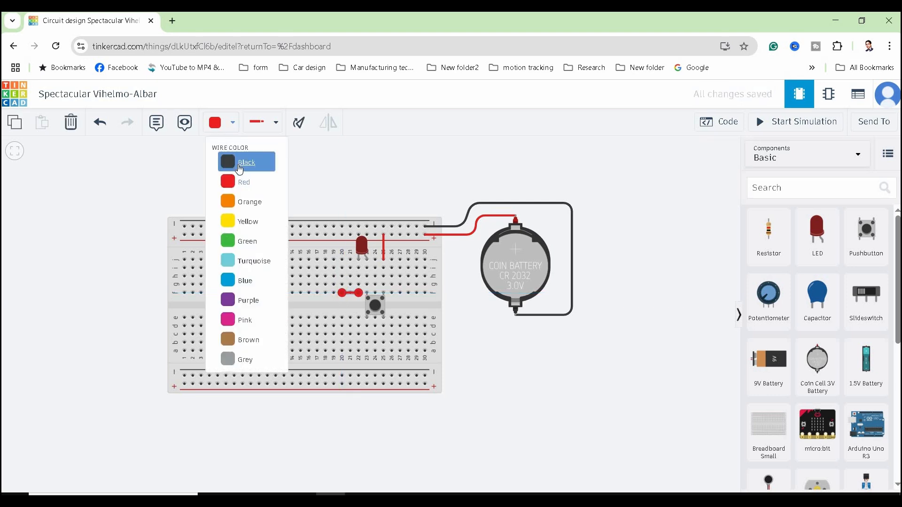
{"action": "left_click", "coordinate": [240, 165]}
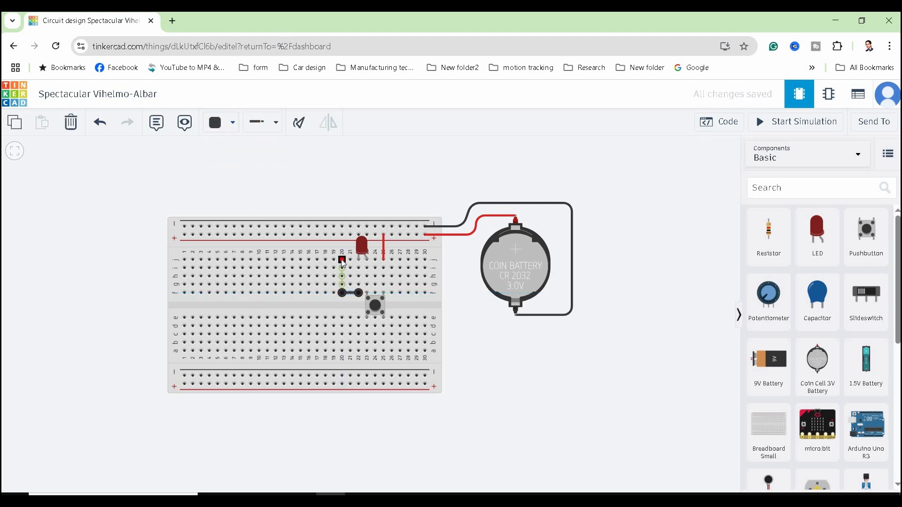
{"action": "left_click", "coordinate": [342, 260]}
{"action": "left_click", "coordinate": [342, 227]}
{"action": "left_click", "coordinate": [417, 197]}
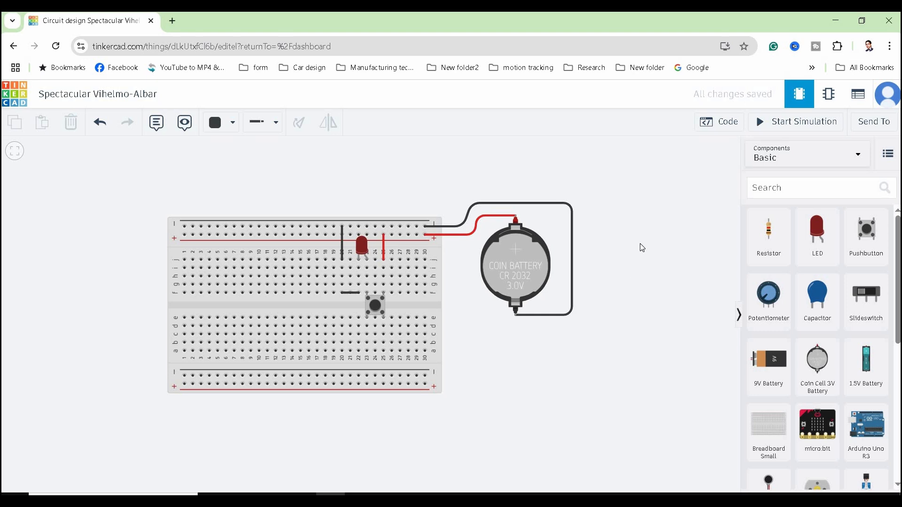
Run the breadboard circuit's simulation, operate the pushbutton repeatedly to test the LED, and stop the simulation
{"action": "left_click", "coordinate": [809, 127]}
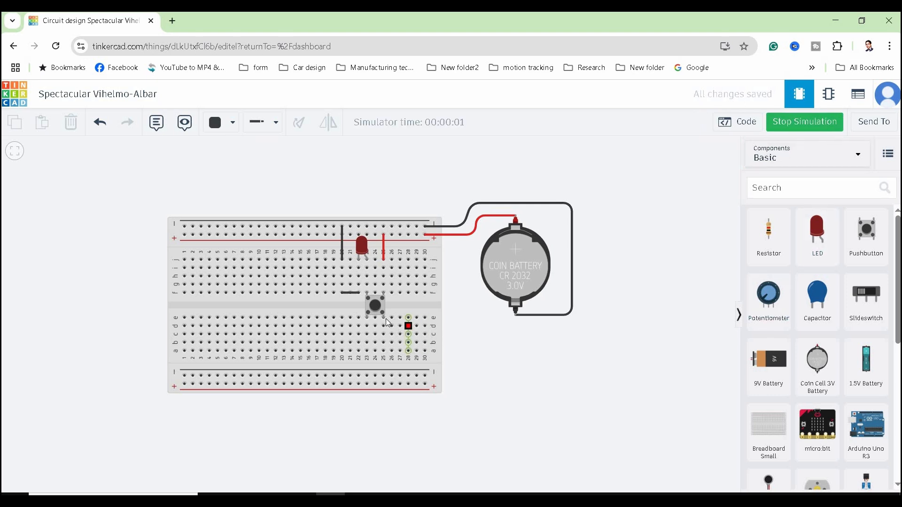
{"action": "left_click", "coordinate": [378, 308]}
{"action": "left_click", "coordinate": [377, 306]}
{"action": "left_click", "coordinate": [377, 306]}
{"action": "left_click", "coordinate": [377, 306]}
{"action": "left_click", "coordinate": [817, 123]}
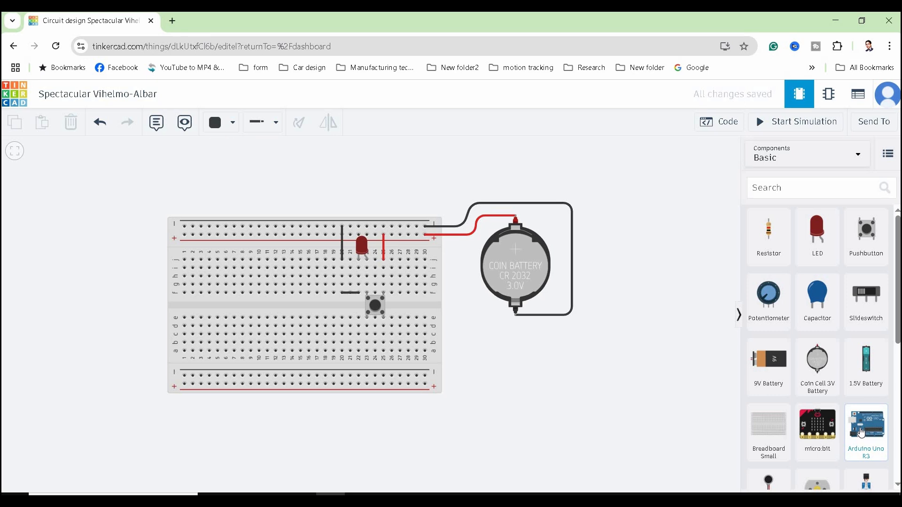
Place an Arduino Uno R3 to the left of the breadboard, level with it
{"action": "left_click_drag", "start_coordinate": [861, 433], "coordinate": [389, 429]}
{"action": "left_click_drag", "start_coordinate": [126, 307], "coordinate": [31, 303]}
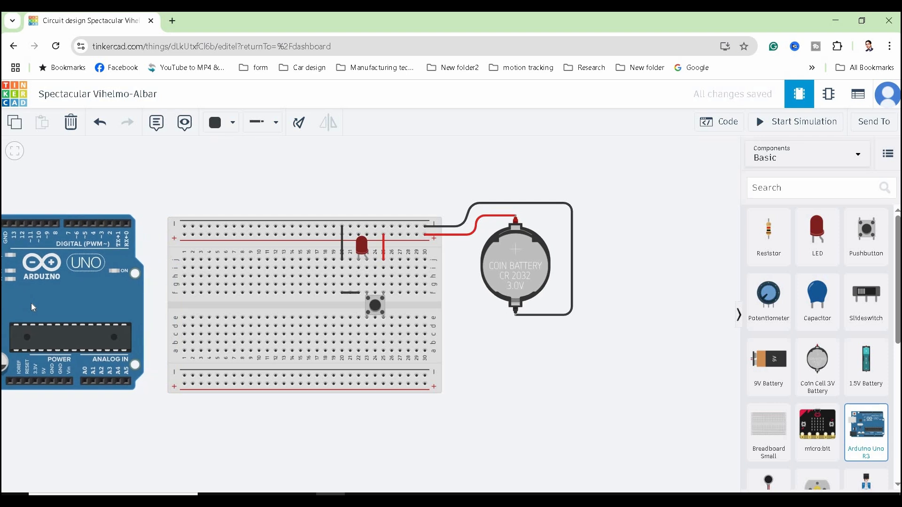
{"action": "left_click_drag", "start_coordinate": [31, 303], "coordinate": [34, 298]}
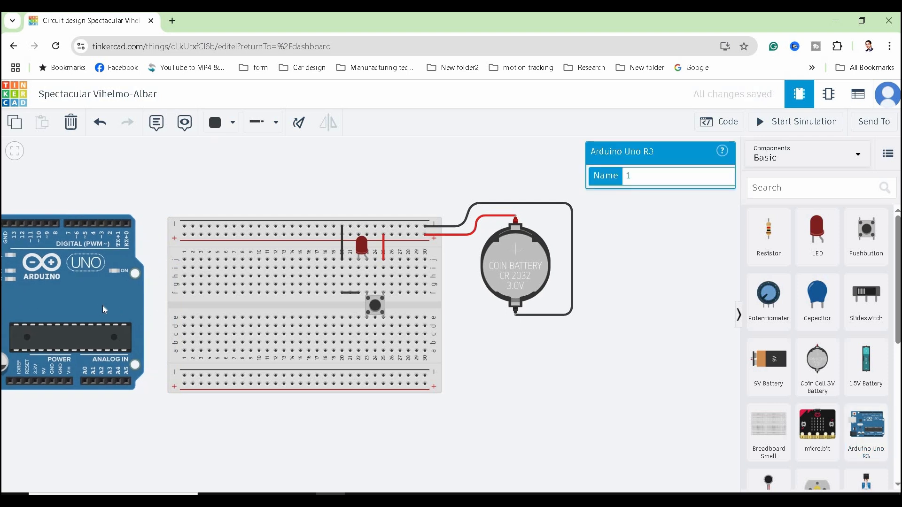
{"action": "left_click_drag", "start_coordinate": [227, 442], "coordinate": [387, 475]}
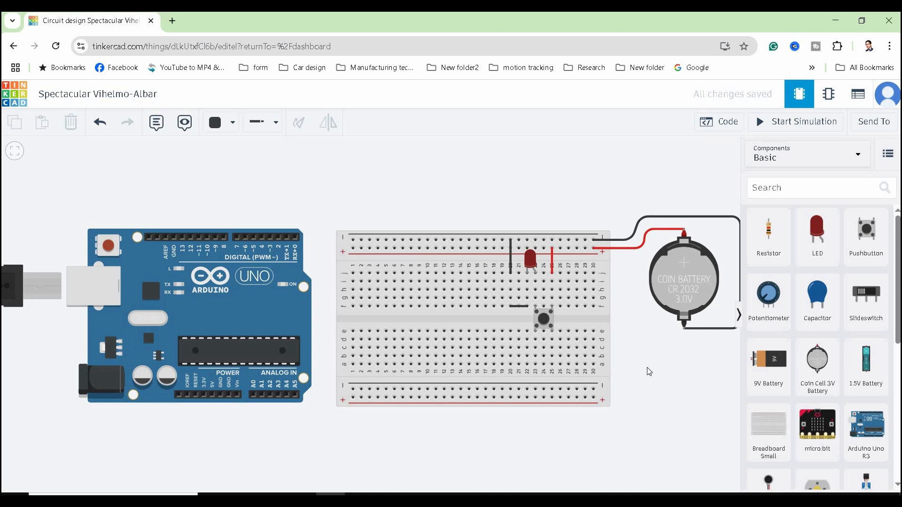
Delete the coin cell battery, the LED, the pushbutton and all wires around the breadboard
{"action": "left_click", "coordinate": [682, 283]}
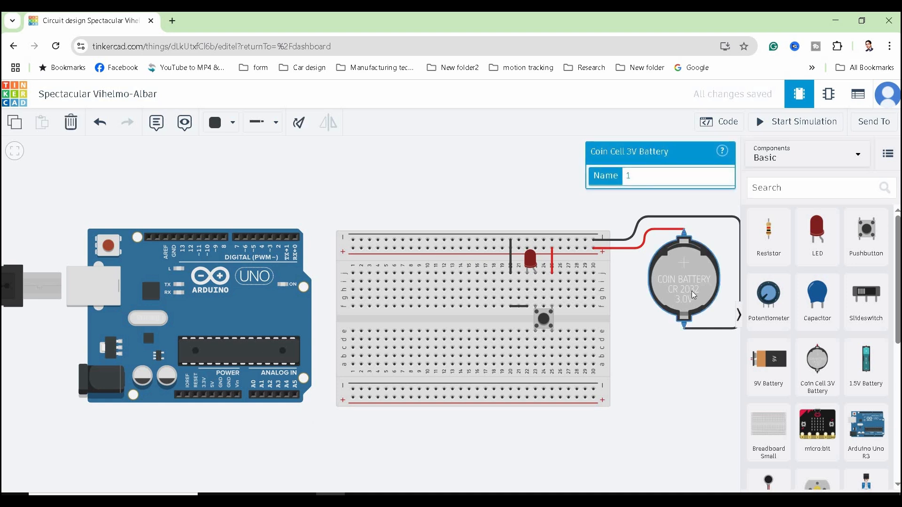
{"action": "key", "text": "Delete"}
{"action": "left_click", "coordinate": [537, 263]}
{"action": "key", "text": "Delete"}
{"action": "left_click", "coordinate": [551, 255]}
{"action": "key", "text": "Delete"}
{"action": "left_click", "coordinate": [510, 250]}
{"action": "key", "text": "Delete"}
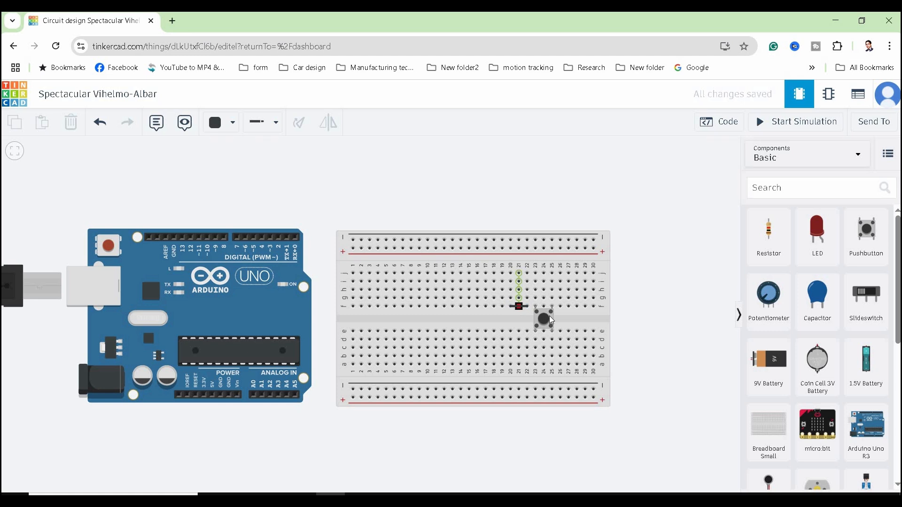
{"action": "left_click", "coordinate": [549, 317]}
{"action": "key", "text": "Delete"}
{"action": "left_click", "coordinate": [526, 305]}
{"action": "key", "text": "Delete"}
Connect the Arduino's GND pin beside Vin to the first hole of the lower negative rail with a black wire routed below the boards
{"action": "left_click", "coordinate": [228, 425]}
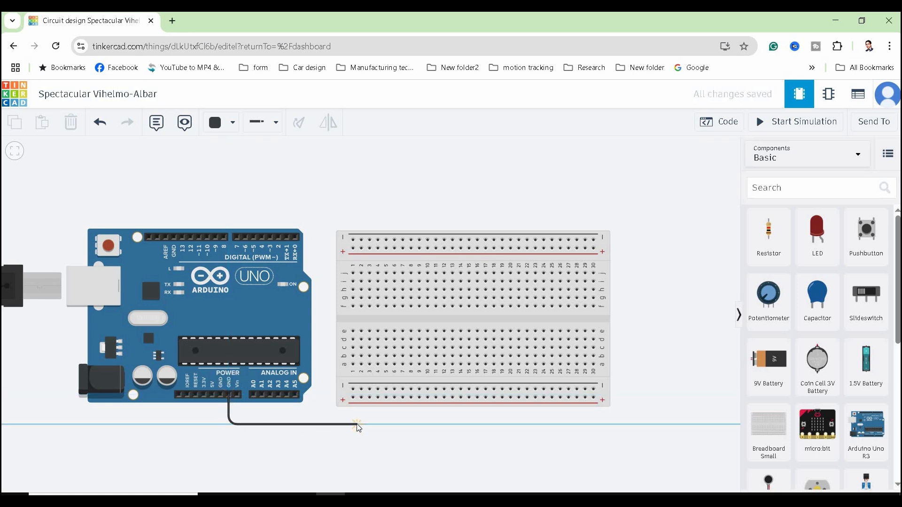
{"action": "left_click", "coordinate": [353, 389]}
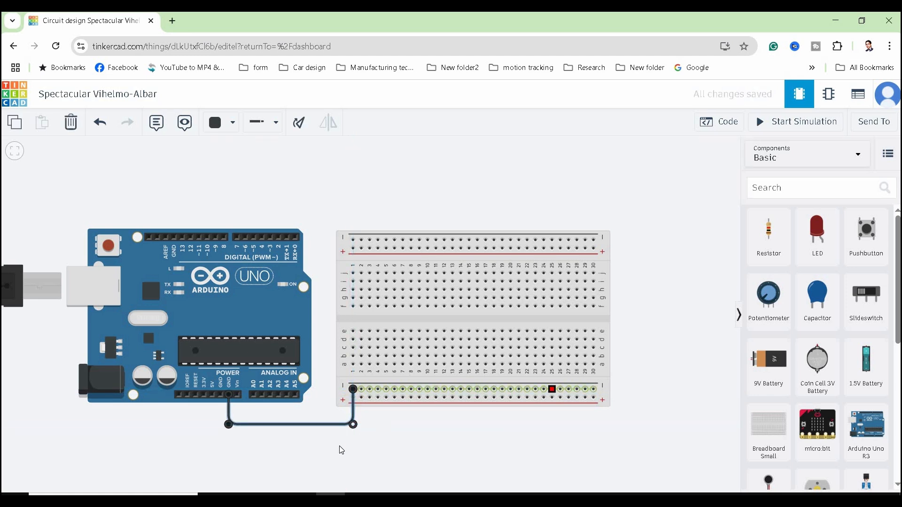
{"action": "left_click", "coordinate": [201, 410]}
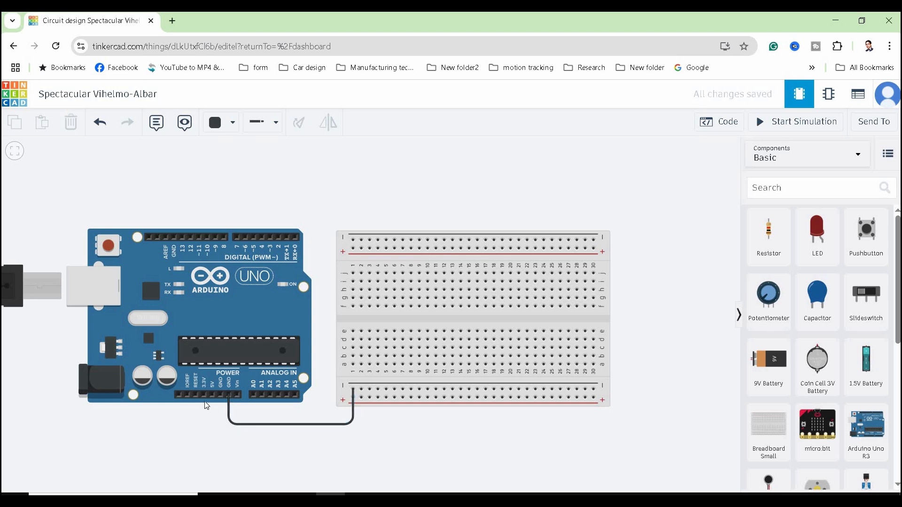
Wire the Arduino's 5V pin to the second hole of the lower positive rail, routed below the ground wire with square corners
{"action": "left_click", "coordinate": [212, 395]}
{"action": "left_click", "coordinate": [213, 437]}
{"action": "left_click", "coordinate": [362, 441]}
{"action": "left_click", "coordinate": [363, 436]}
{"action": "left_click", "coordinate": [361, 398]}
{"action": "left_click", "coordinate": [365, 402]}
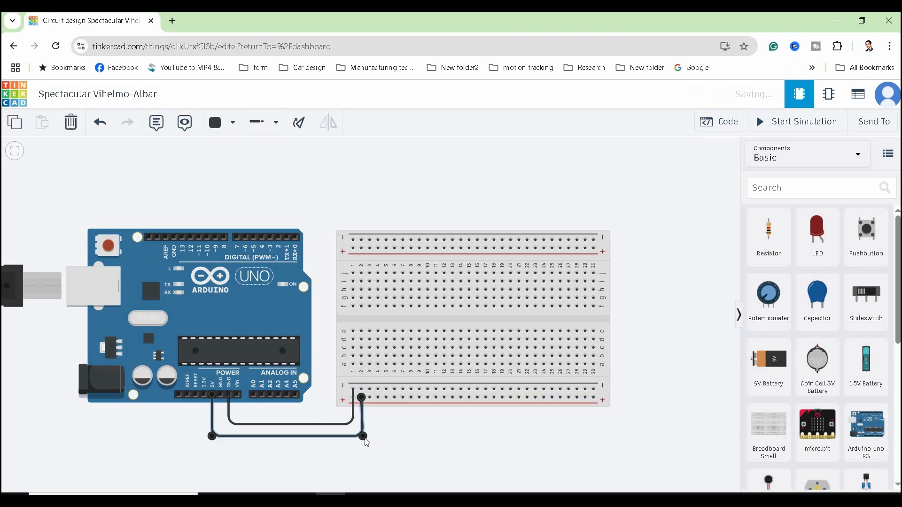
{"action": "left_click_drag", "start_coordinate": [361, 438], "coordinate": [363, 438]}
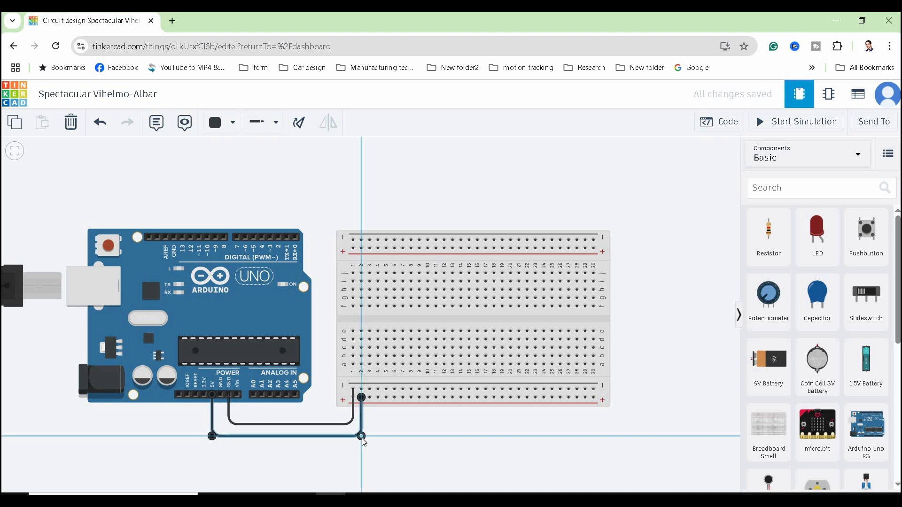
{"action": "left_click", "coordinate": [397, 452]}
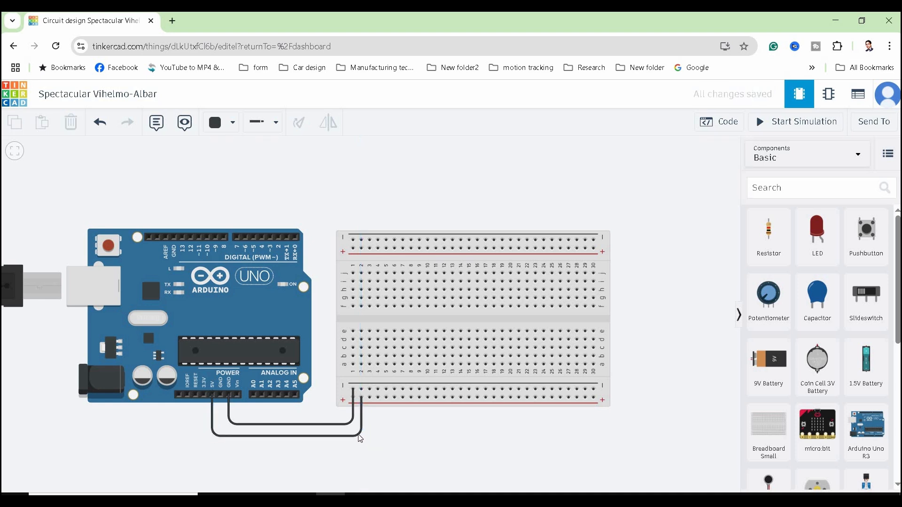
Color the wire between the Arduino's 5V pin and the positive rail red
{"action": "left_click", "coordinate": [361, 437]}
{"action": "left_click", "coordinate": [221, 128]}
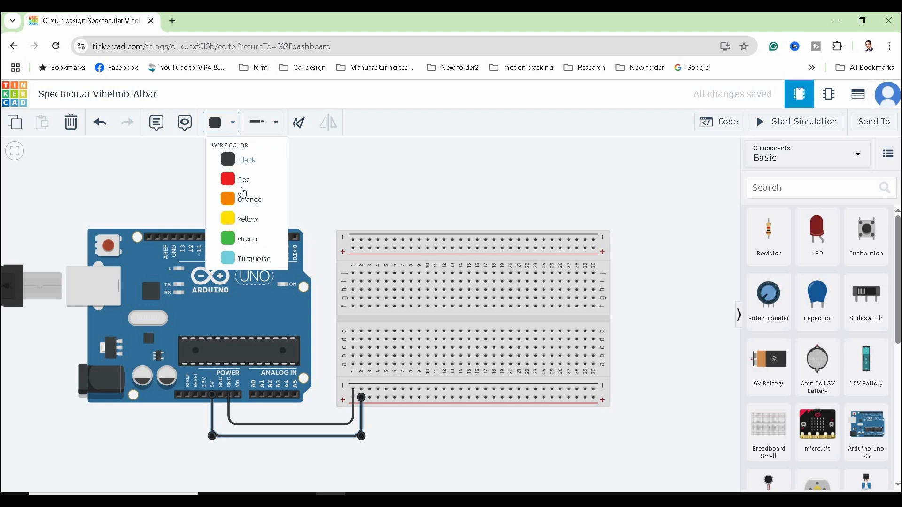
{"action": "left_click", "coordinate": [247, 178]}
{"action": "left_click", "coordinate": [411, 465]}
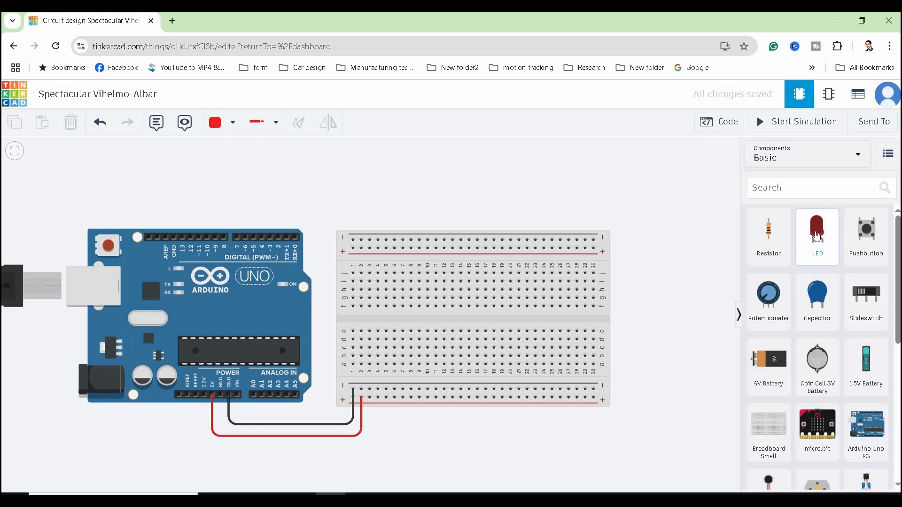
Place a red LED in columns 7 and 8 of row j and connect f7 to the lower negative rail with a black wire
{"action": "left_click_drag", "start_coordinate": [816, 237], "coordinate": [406, 277]}
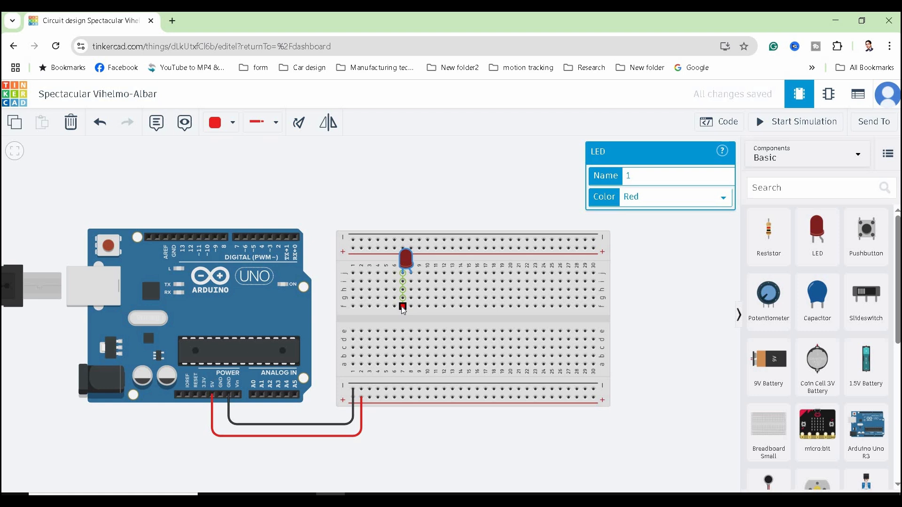
{"action": "left_click", "coordinate": [402, 306]}
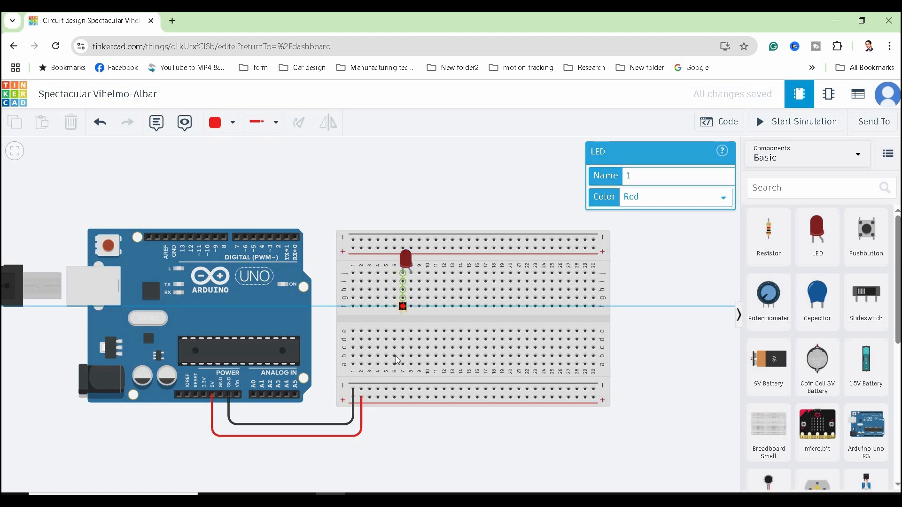
{"action": "left_click", "coordinate": [402, 389]}
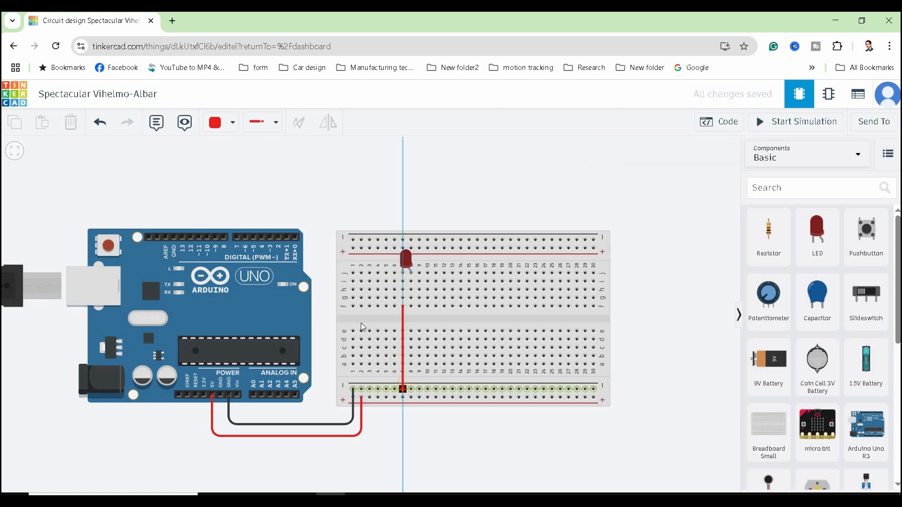
{"action": "left_click", "coordinate": [229, 123]}
{"action": "left_click", "coordinate": [229, 159]}
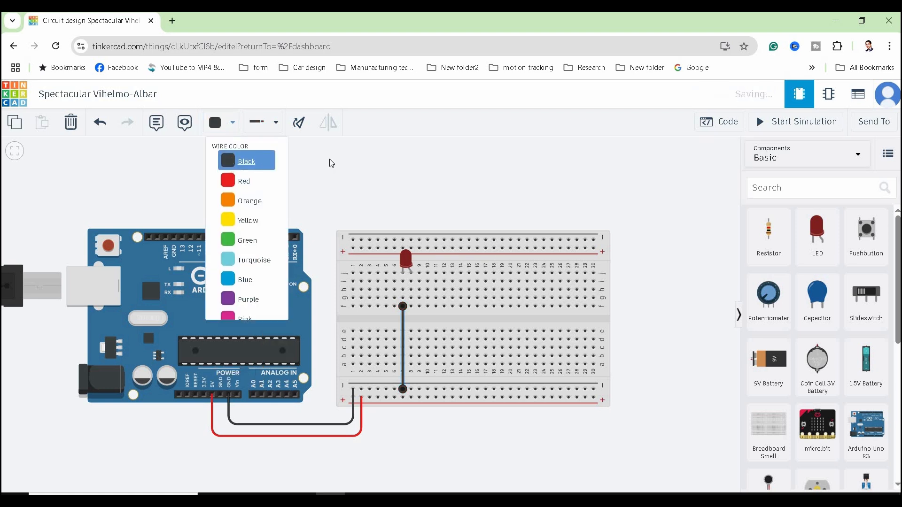
{"action": "left_click", "coordinate": [332, 162]}
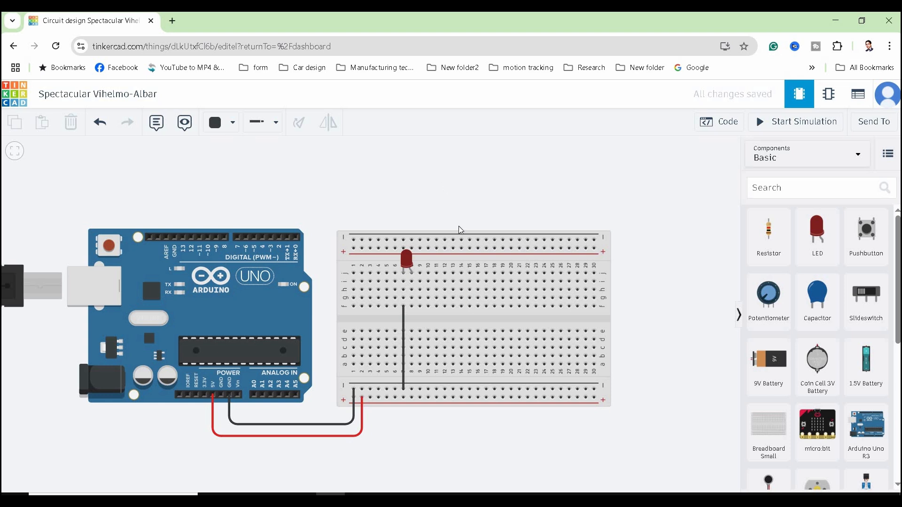
Connect hole f8 in the LED's anode column to the lower positive rail with a red wire
{"action": "left_click", "coordinate": [411, 364]}
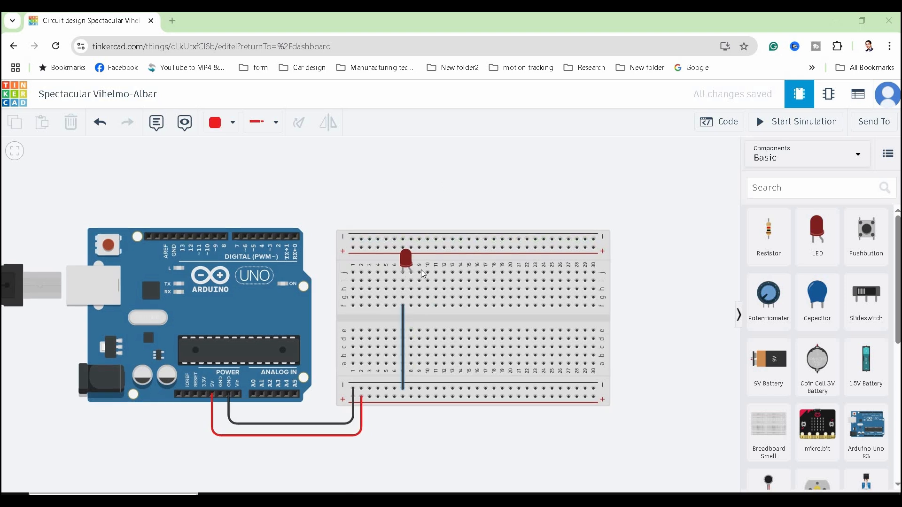
{"action": "left_click", "coordinate": [412, 306]}
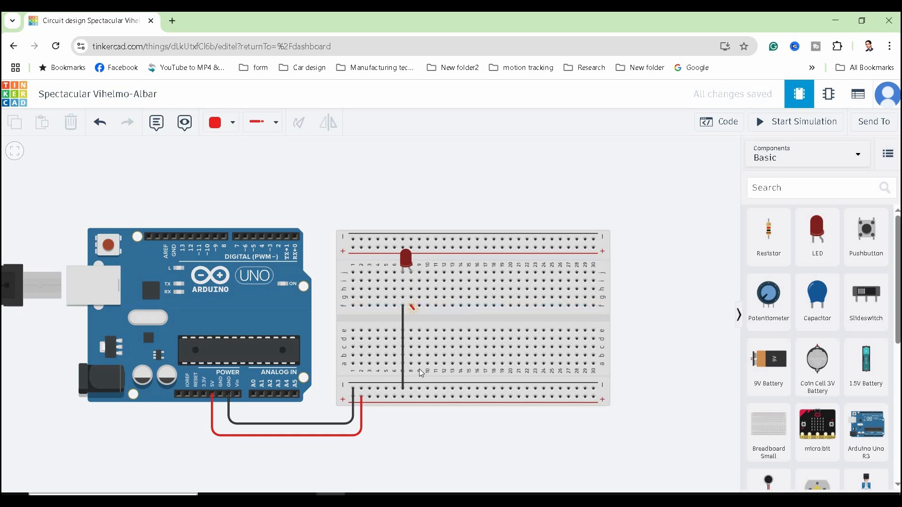
{"action": "left_click", "coordinate": [410, 397]}
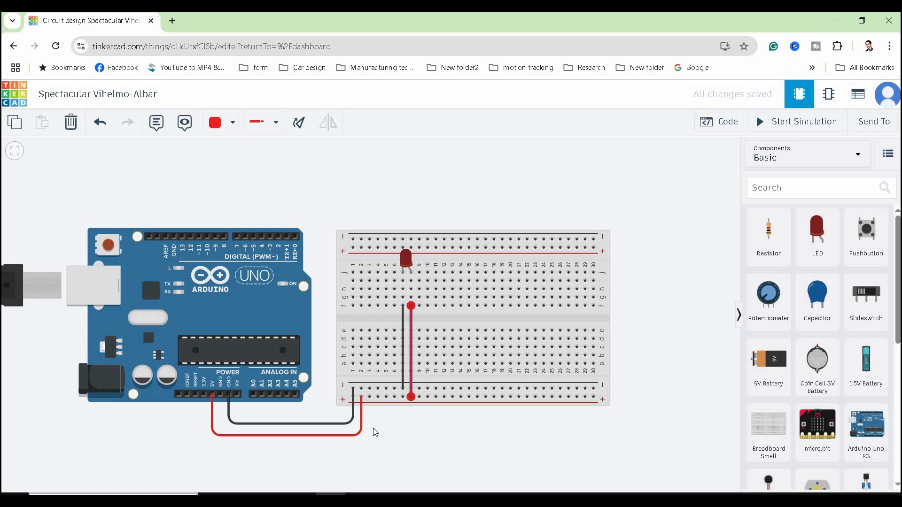
{"action": "left_click", "coordinate": [397, 430]}
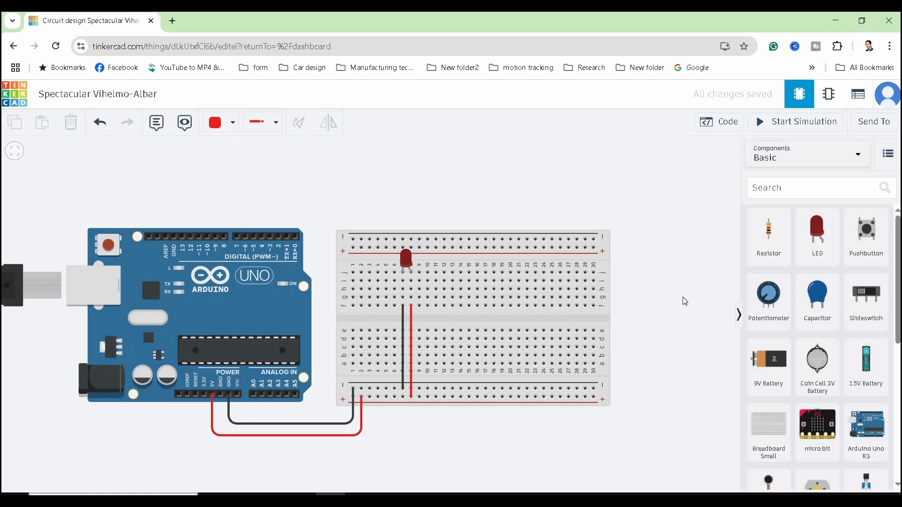
Run the simulation of the Arduino-powered LED, examine the marker on the LED, and stop the simulation
{"action": "left_click", "coordinate": [798, 122]}
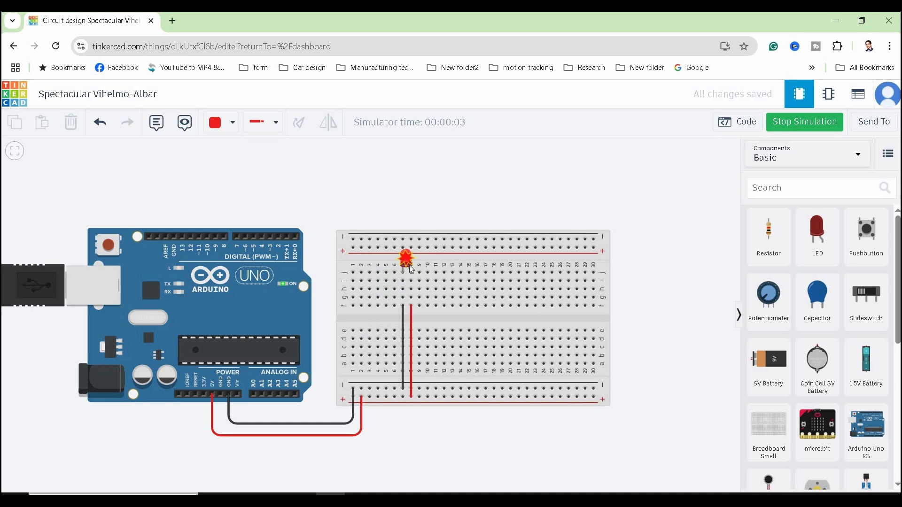
{"action": "mouse_move", "coordinate": [406, 263]}
{"action": "left_click", "coordinate": [789, 131]}
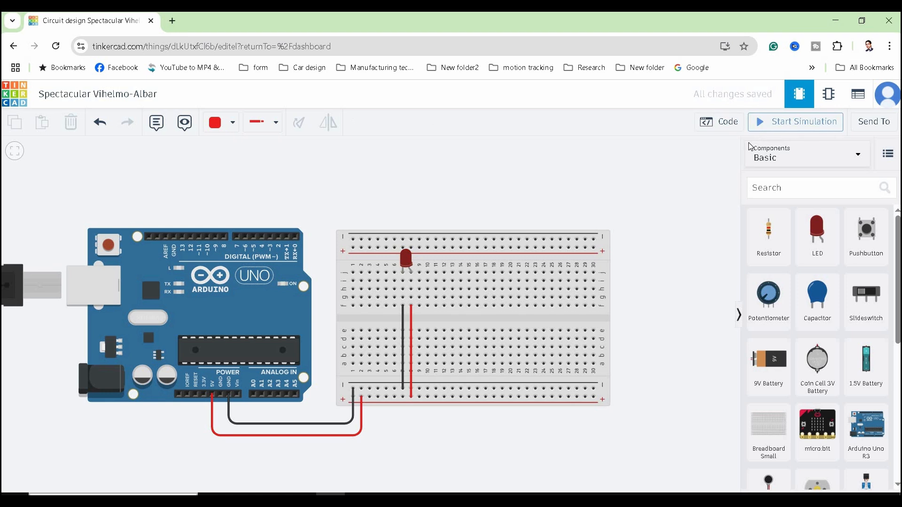
Delete the red wire between f8 and the lower positive rail
{"action": "left_click", "coordinate": [410, 336]}
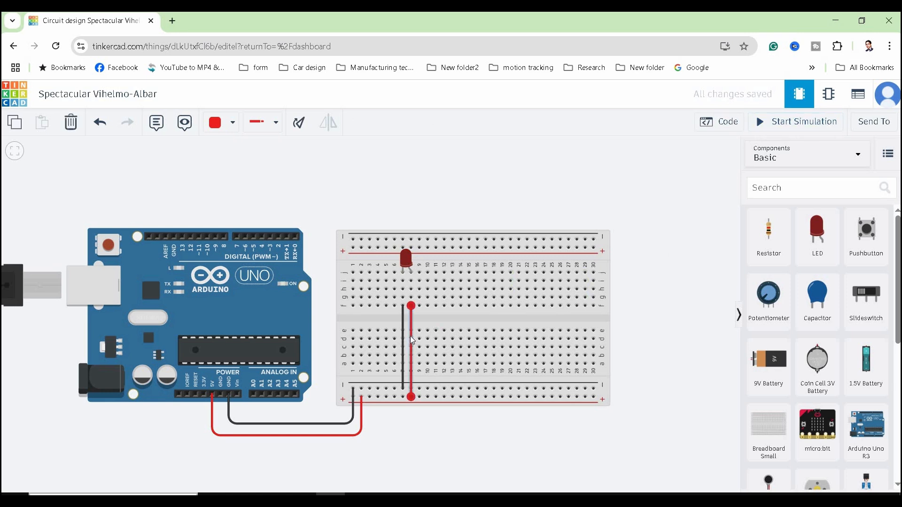
{"action": "key", "text": "Delete"}
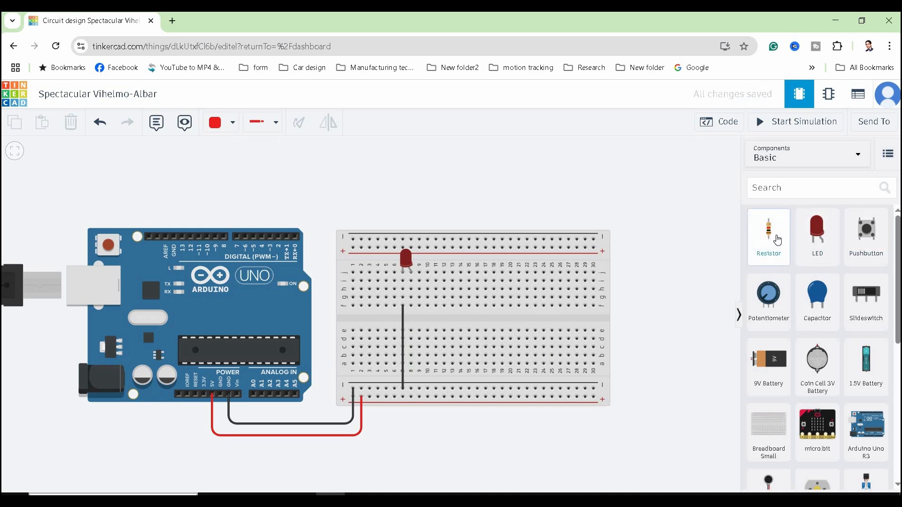
Add a resistor, rotate it to horizontal, and place it in row h between columns 8 and 12
{"action": "left_click_drag", "start_coordinate": [776, 241], "coordinate": [577, 313]}
{"action": "left_click_drag", "start_coordinate": [452, 305], "coordinate": [463, 169]}
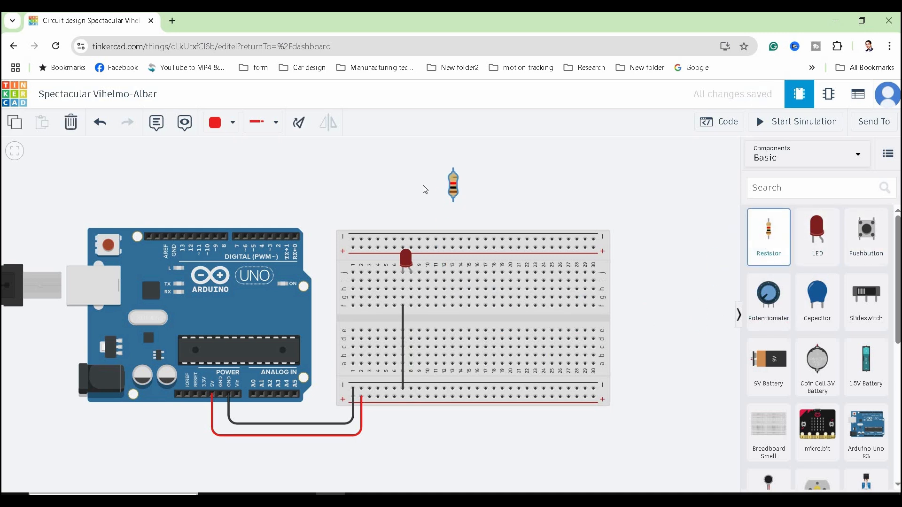
{"action": "left_click", "coordinate": [295, 126]}
{"action": "left_click", "coordinate": [294, 126]}
{"action": "left_click", "coordinate": [294, 126]}
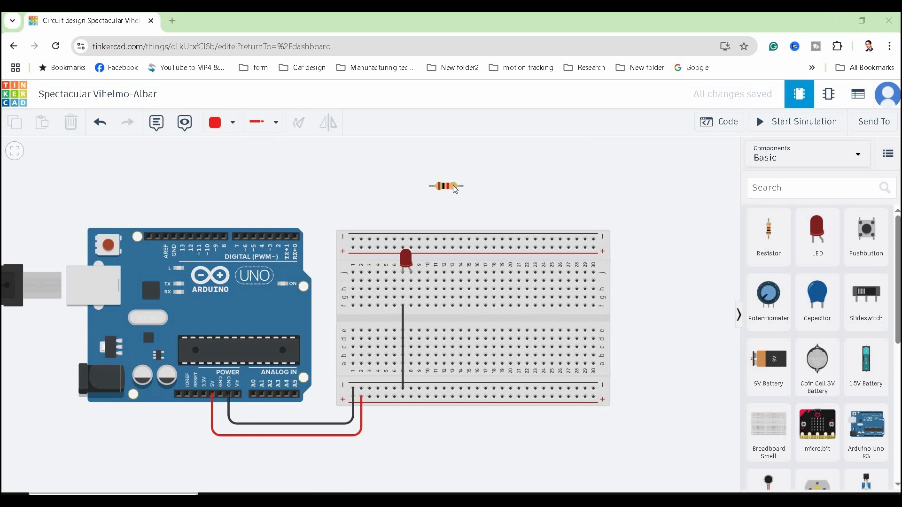
{"action": "left_click", "coordinate": [454, 186]}
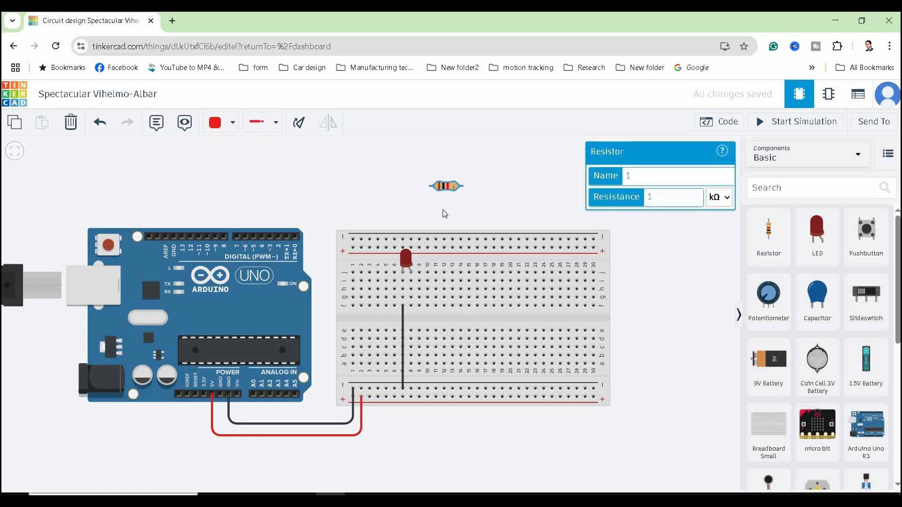
{"action": "left_click_drag", "start_coordinate": [450, 184], "coordinate": [482, 238]}
{"action": "left_click_drag", "start_coordinate": [455, 273], "coordinate": [433, 289]}
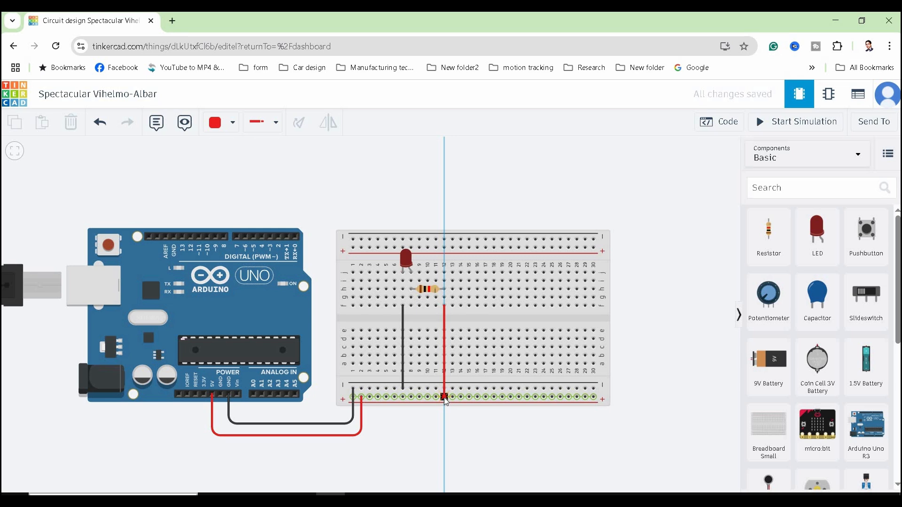
Wire f12 to the lower positive rail in red, and run and stop the simulation to test the LED with the resistor
{"action": "left_click", "coordinate": [444, 398]}
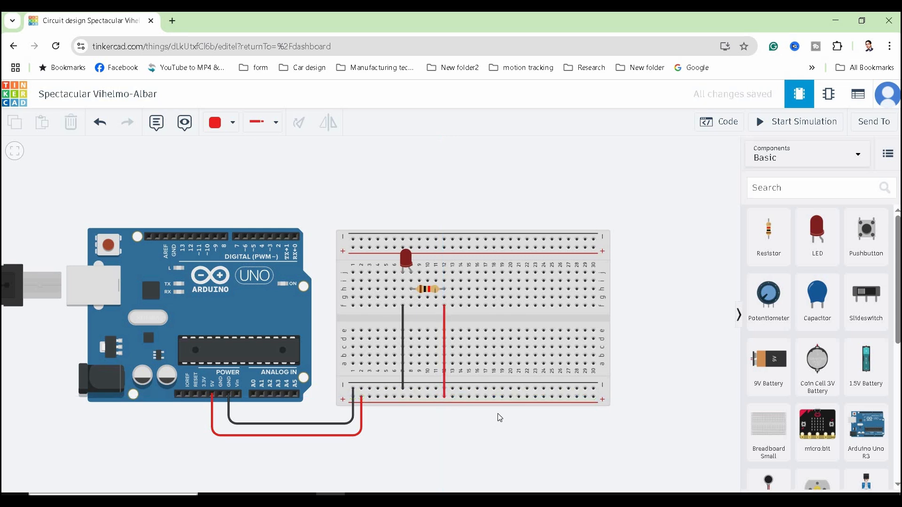
{"action": "left_click", "coordinate": [804, 123]}
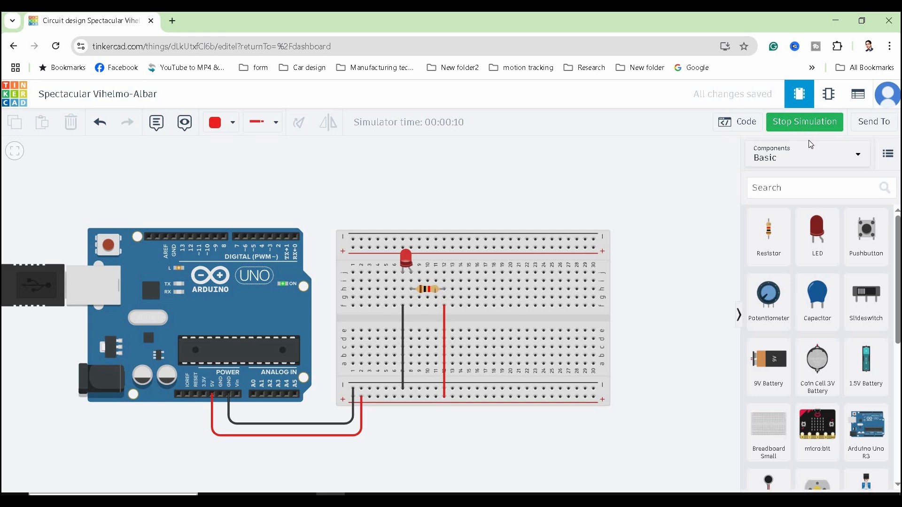
{"action": "left_click", "coordinate": [806, 124]}
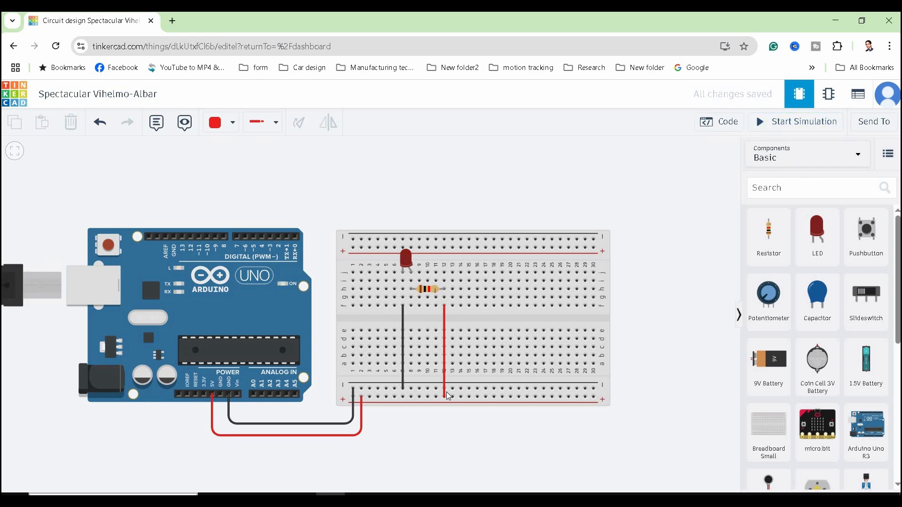
Replace the red f12 wire with a red wire from j12 to Arduino pin 13, routed above the boards with square corners
{"action": "left_click", "coordinate": [444, 367]}
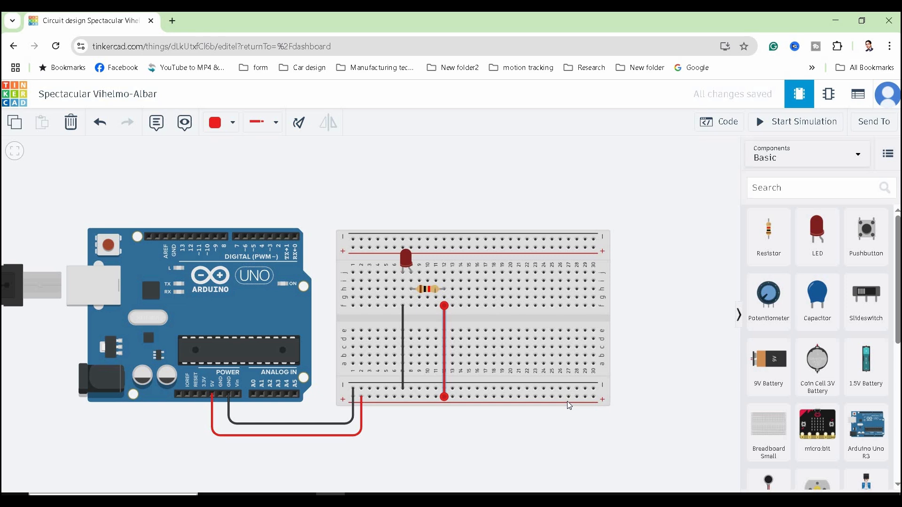
{"action": "key", "text": "Delete"}
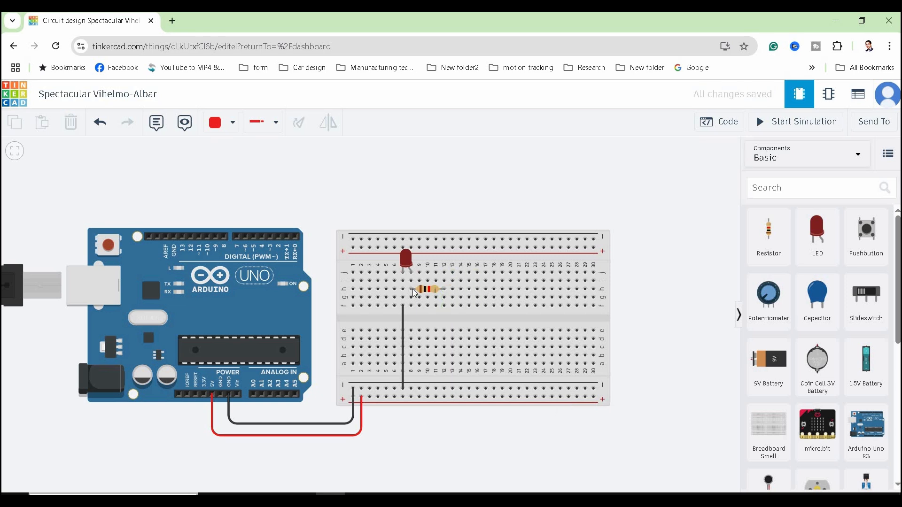
{"action": "left_click", "coordinate": [445, 272]}
{"action": "left_click", "coordinate": [446, 196]}
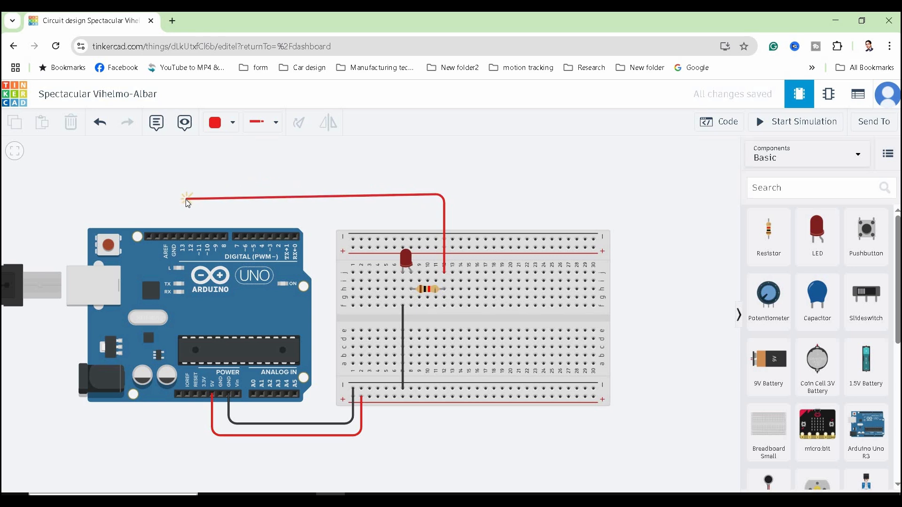
{"action": "left_click", "coordinate": [183, 237]}
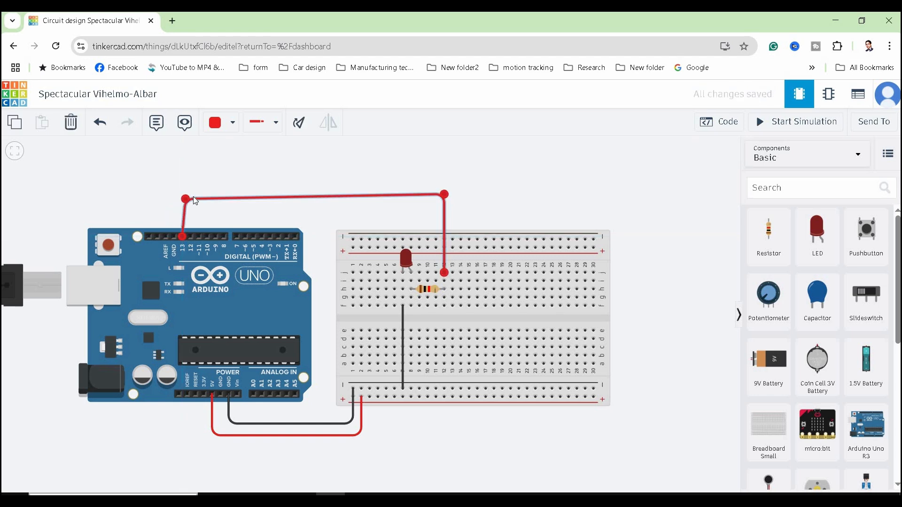
{"action": "left_click_drag", "start_coordinate": [187, 197], "coordinate": [182, 194]}
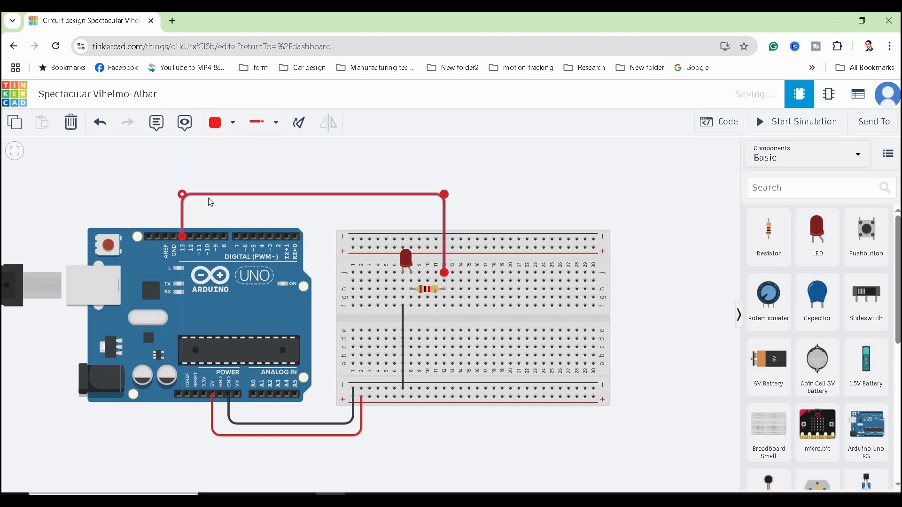
Change the colour of the wire between j12 and Arduino pin 13 to orange
{"action": "left_click", "coordinate": [221, 133]}
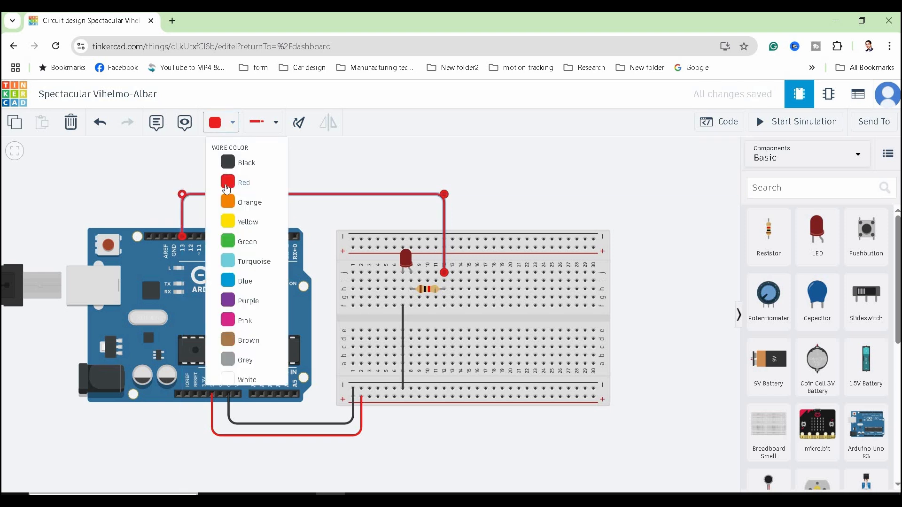
{"action": "left_click", "coordinate": [229, 202]}
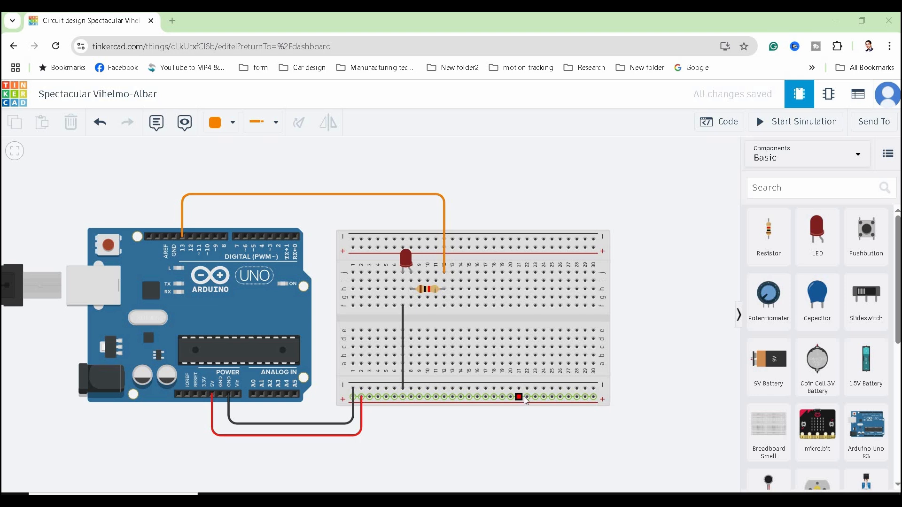
Open the Arduino's block code, widen the code area, and reposition the on start and forever blocks
{"action": "left_click", "coordinate": [723, 126]}
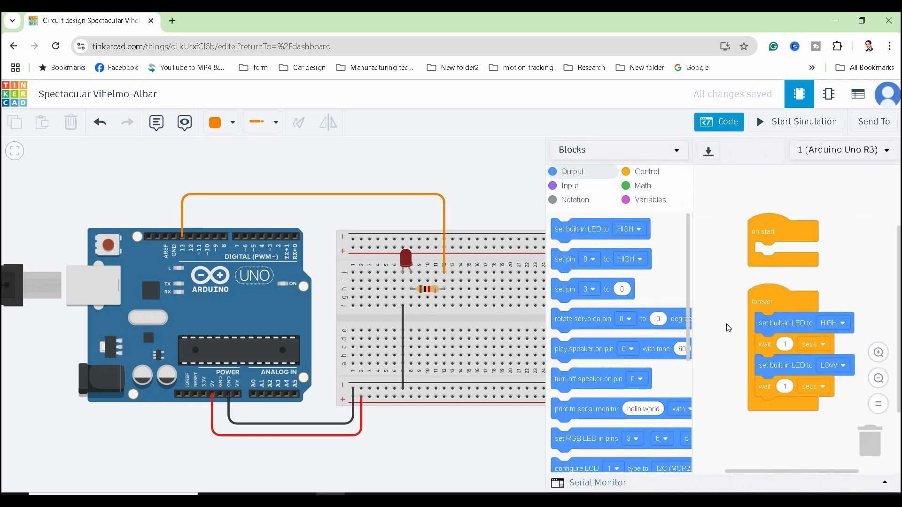
{"action": "left_click_drag", "start_coordinate": [544, 296], "coordinate": [471, 300]}
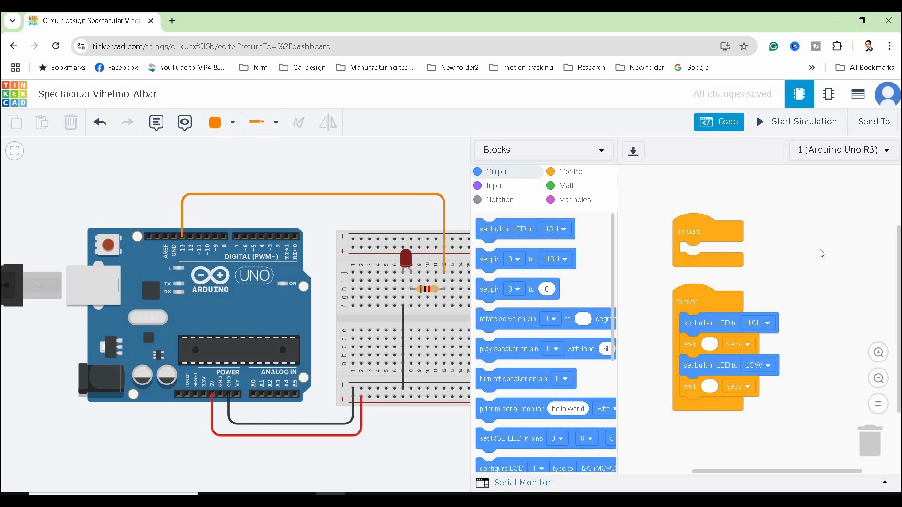
{"action": "left_click_drag", "start_coordinate": [736, 253], "coordinate": [691, 207]}
{"action": "left_click_drag", "start_coordinate": [700, 295], "coordinate": [702, 274]}
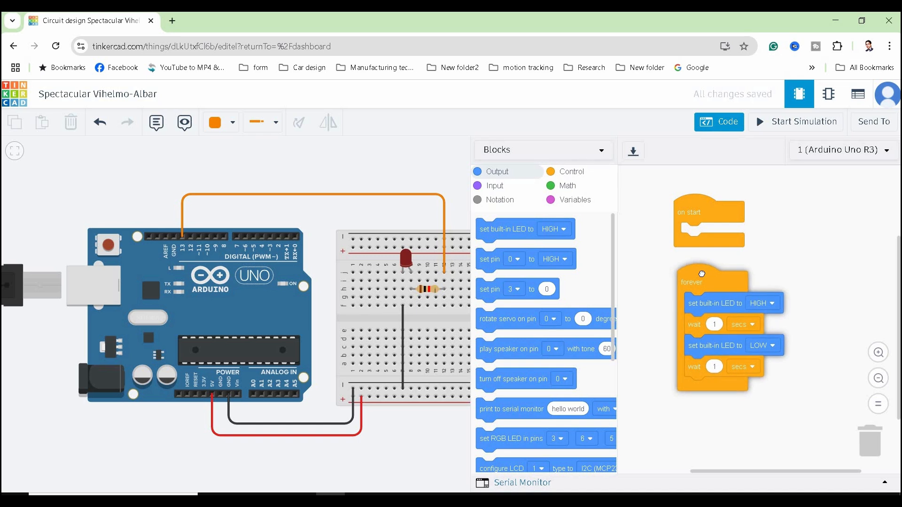
{"action": "mouse_move", "coordinate": [702, 274]}
{"action": "left_mouse_down"}
{"action": "mouse_move", "coordinate": [700, 284]}
{"action": "mouse_move", "coordinate": [702, 276]}
{"action": "left_mouse_up"}
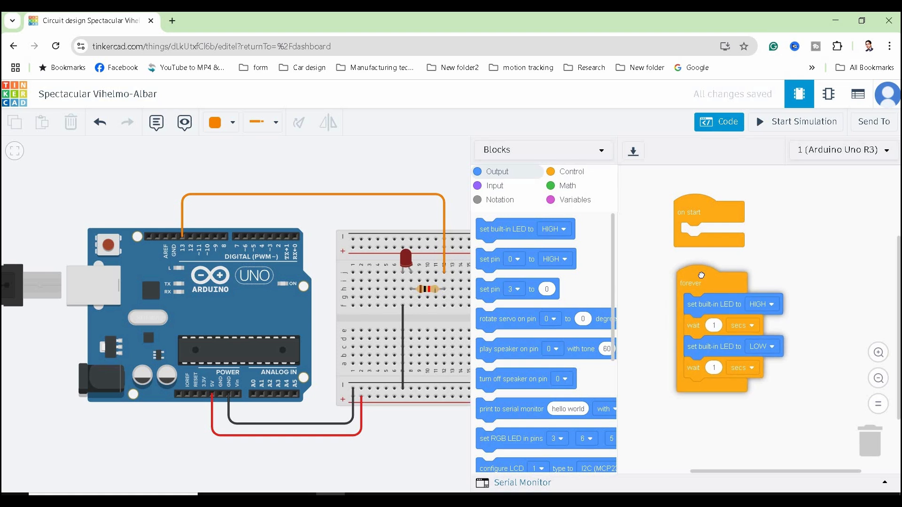
{"action": "left_click_drag", "start_coordinate": [701, 275], "coordinate": [702, 275]}
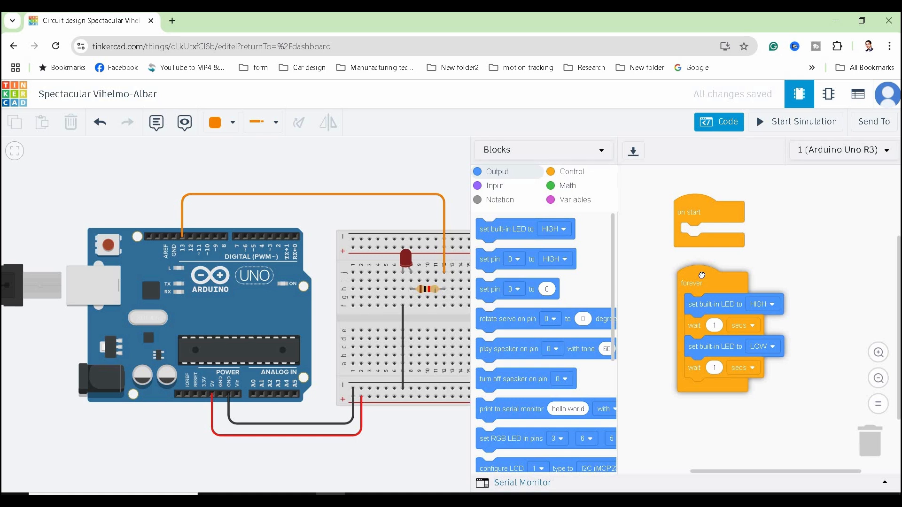
{"action": "left_click_drag", "start_coordinate": [702, 275], "coordinate": [699, 275]}
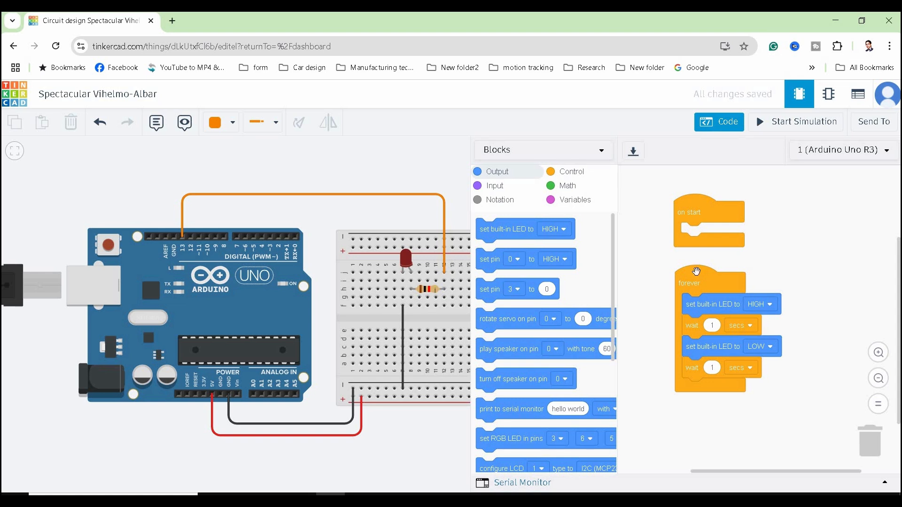
{"action": "left_click_drag", "start_coordinate": [697, 279], "coordinate": [696, 276]}
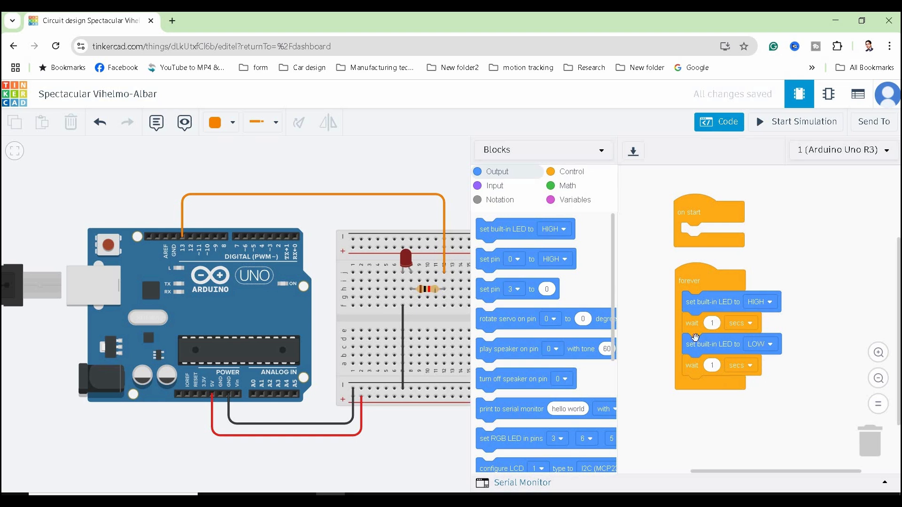
Examine the available code blocks in the Control, Output, Input, Notation, Math and Variables categories
{"action": "left_click", "coordinate": [570, 174]}
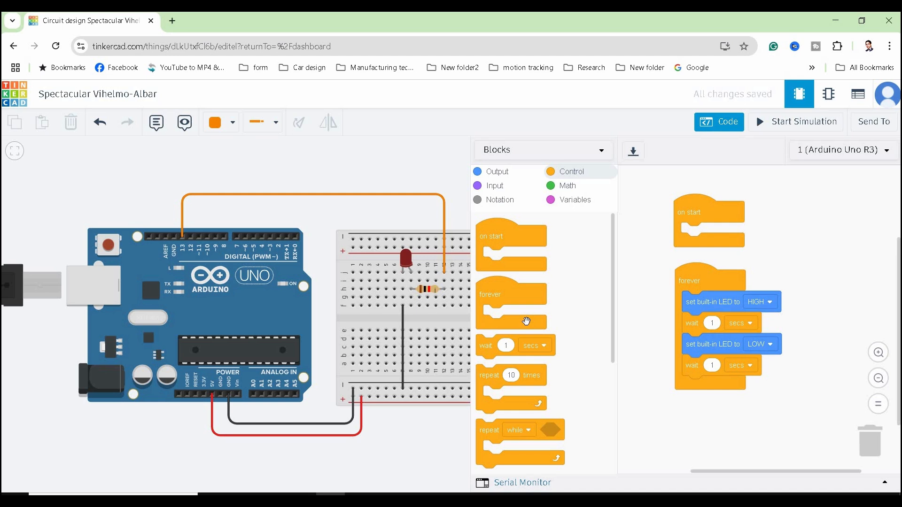
{"action": "scroll", "coordinate": [539, 309], "scroll_direction": "down", "scroll_amount": 5}
{"action": "scroll", "coordinate": [540, 309], "scroll_direction": "up", "scroll_amount": 5}
{"action": "left_click", "coordinate": [495, 172]}
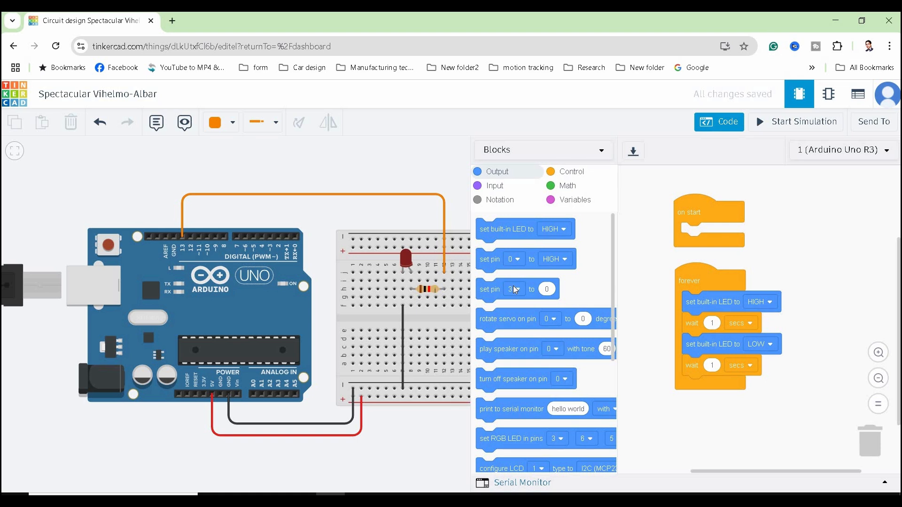
{"action": "scroll", "coordinate": [514, 286], "scroll_direction": "down", "scroll_amount": 3}
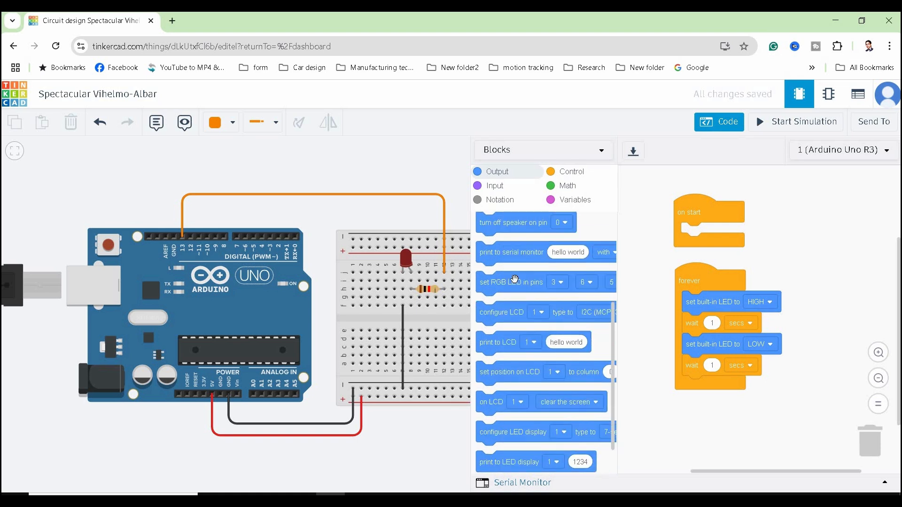
{"action": "scroll", "coordinate": [515, 279], "scroll_direction": "down", "scroll_amount": 1}
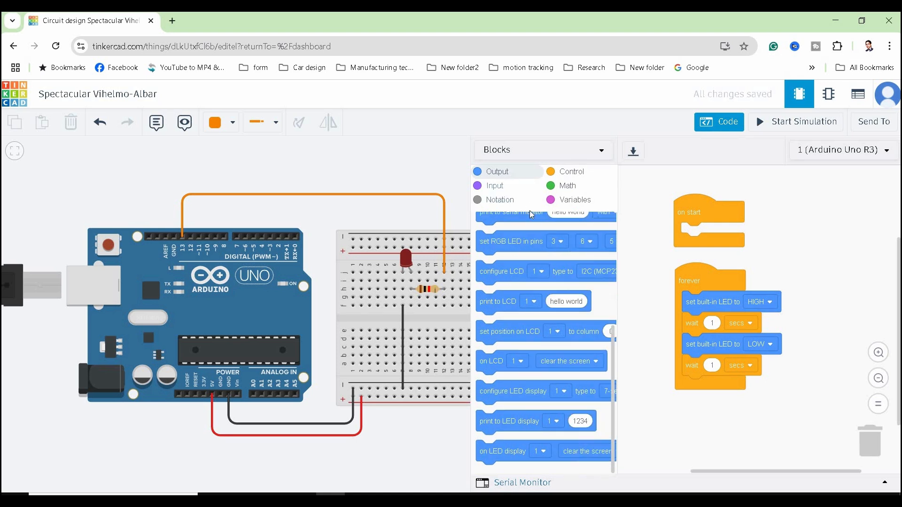
{"action": "left_click", "coordinate": [493, 187]}
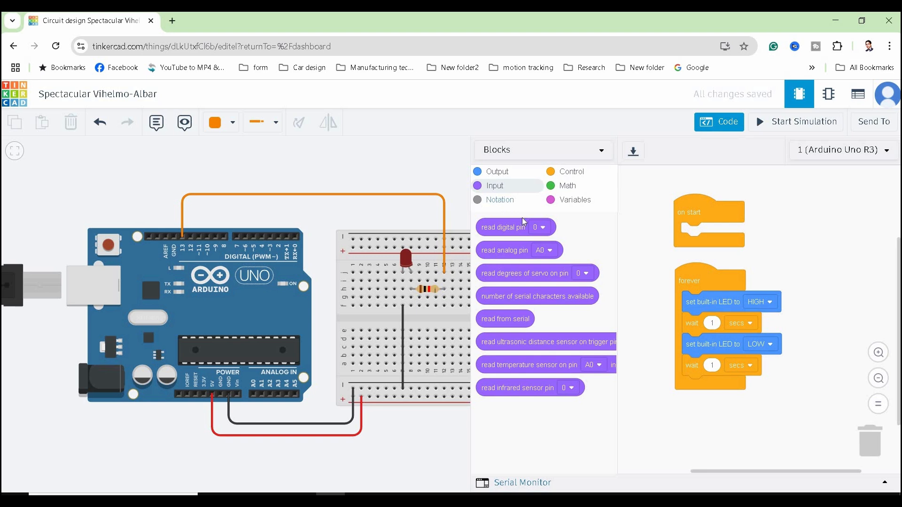
{"action": "left_click", "coordinate": [502, 201]}
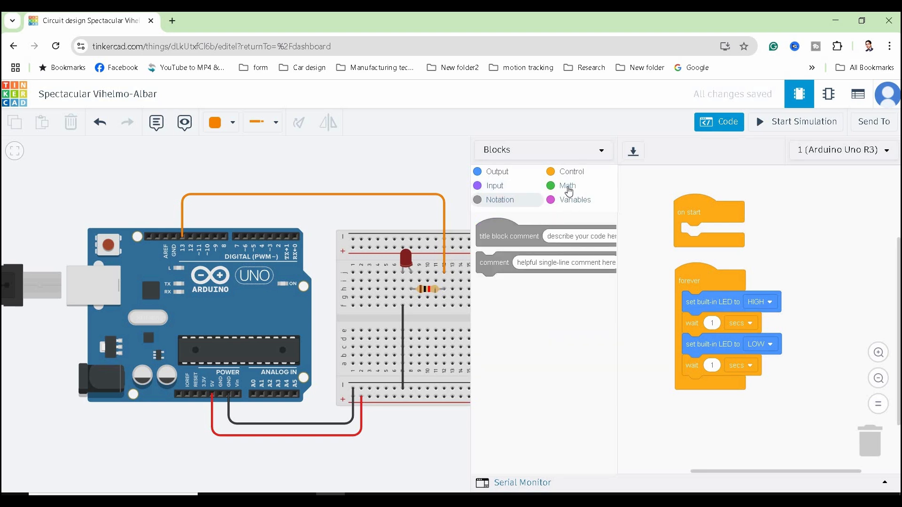
{"action": "left_click", "coordinate": [567, 186]}
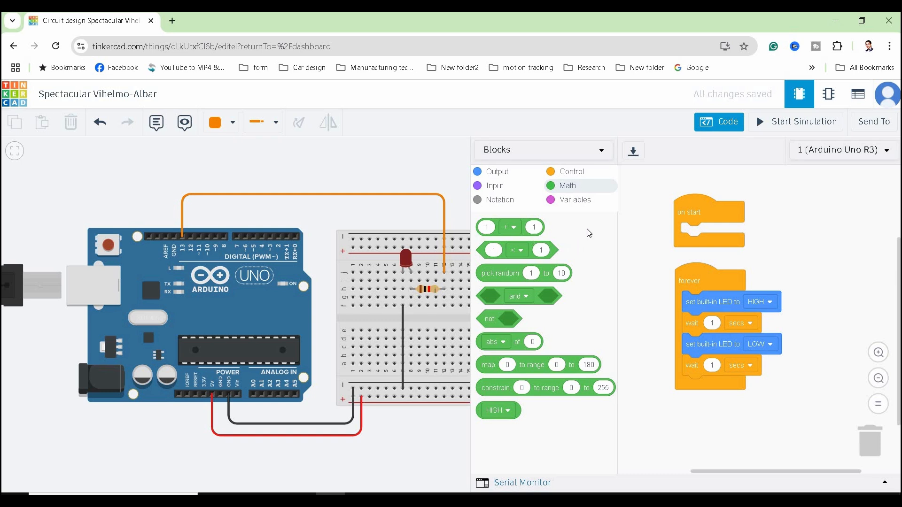
{"action": "left_click", "coordinate": [581, 201]}
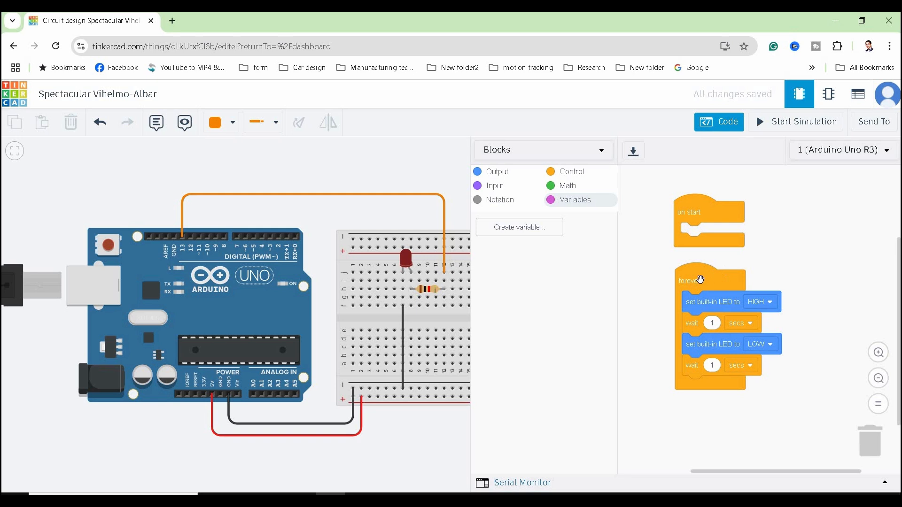
Enlarge the block program in the workspace and place the forever block closely below the on start block
{"action": "left_click_drag", "start_coordinate": [699, 279], "coordinate": [699, 282]}
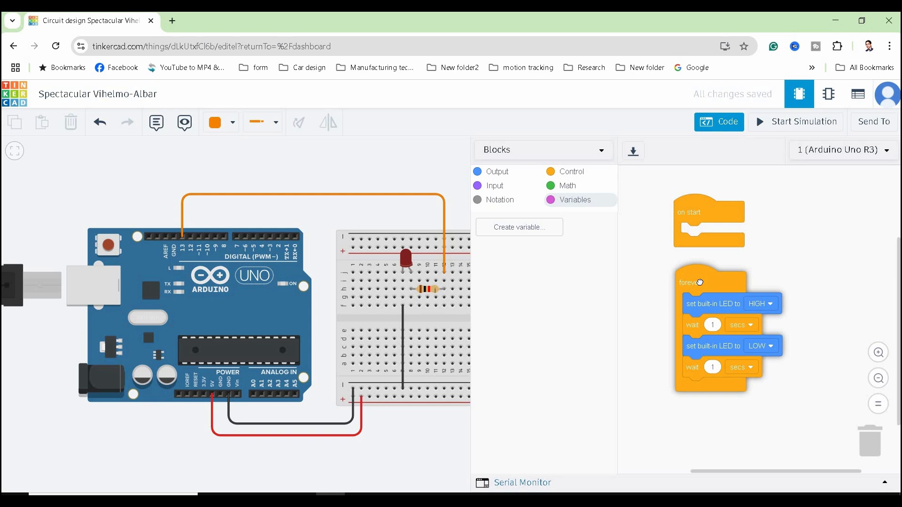
{"action": "left_click_drag", "start_coordinate": [700, 282], "coordinate": [697, 278]}
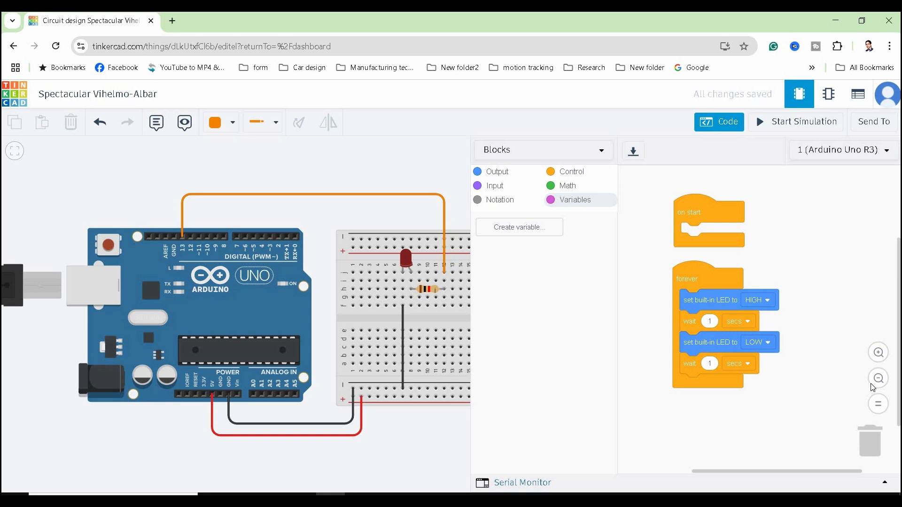
{"action": "left_click", "coordinate": [878, 353]}
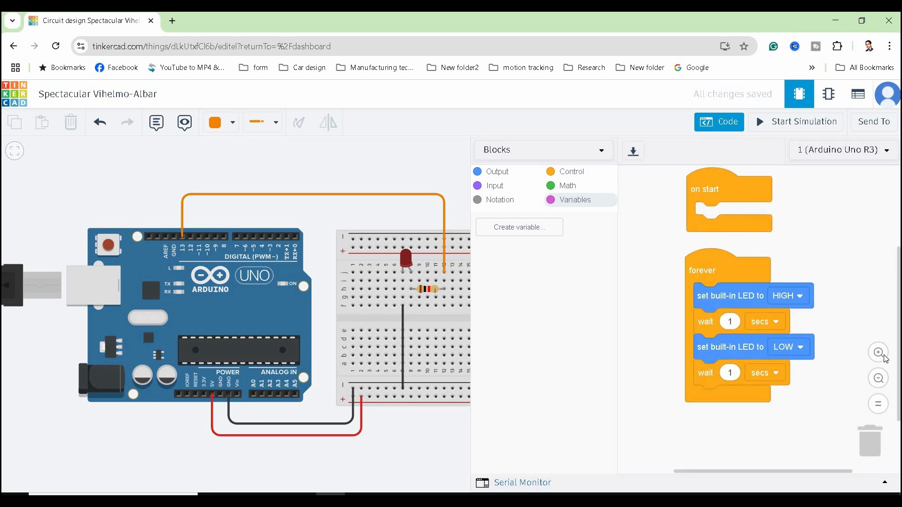
{"action": "left_click_drag", "start_coordinate": [641, 328], "coordinate": [611, 334]}
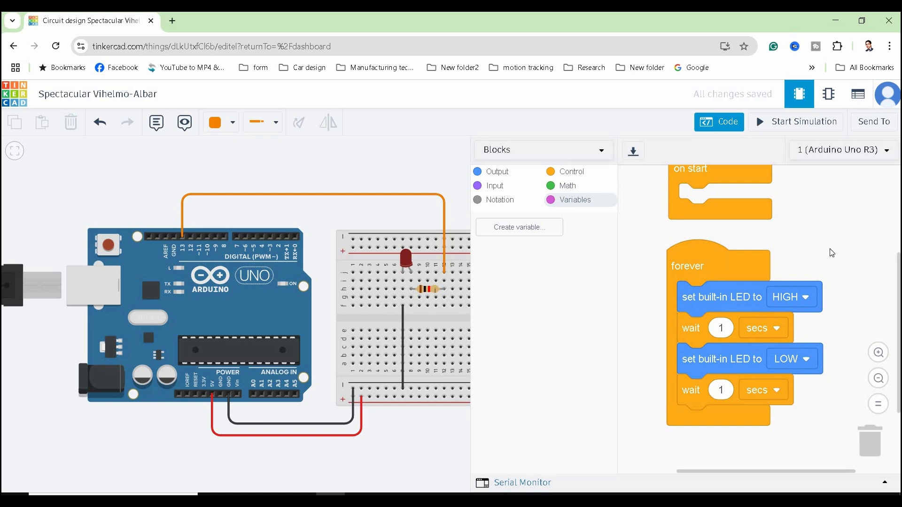
{"action": "left_click_drag", "start_coordinate": [773, 268], "coordinate": [766, 277]}
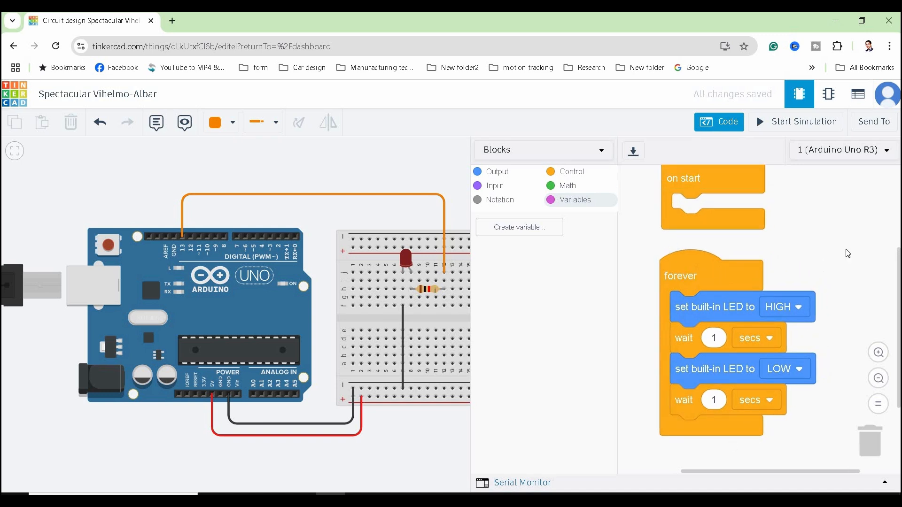
{"action": "left_click_drag", "start_coordinate": [697, 181], "coordinate": [687, 203]}
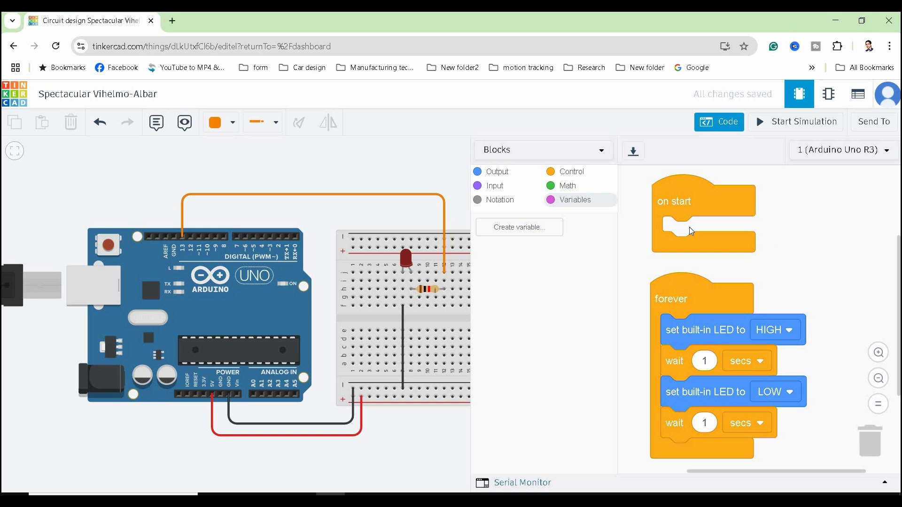
{"action": "left_click_drag", "start_coordinate": [817, 273], "coordinate": [825, 270]}
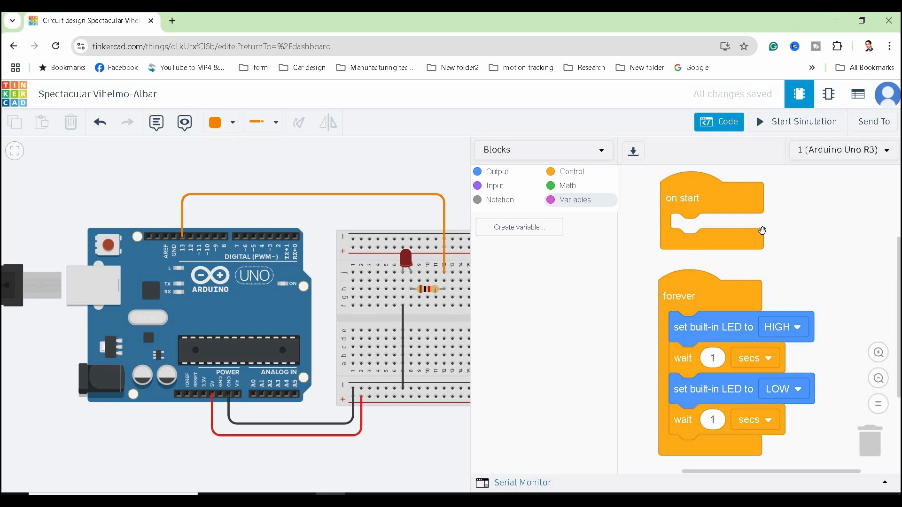
{"action": "left_click_drag", "start_coordinate": [739, 279], "coordinate": [743, 273]}
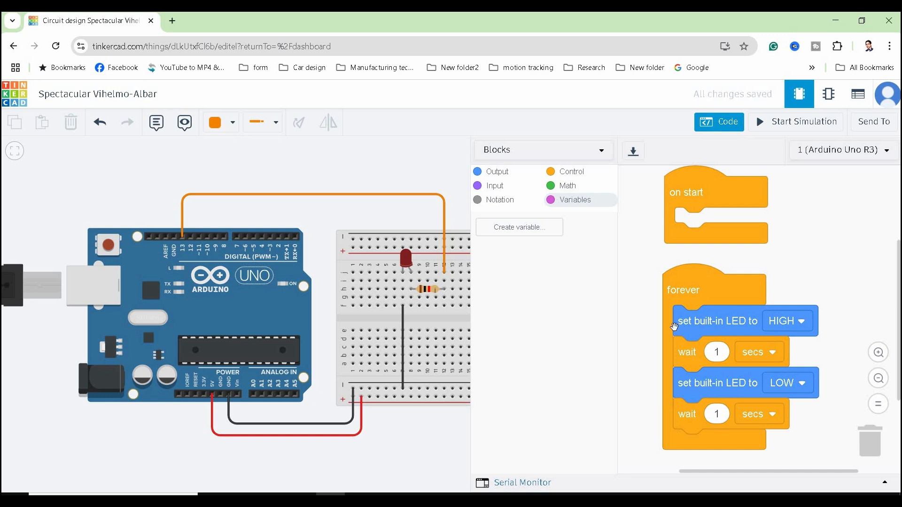
{"action": "left_click_drag", "start_coordinate": [672, 430], "coordinate": [668, 420]}
{"action": "mouse_move", "coordinate": [677, 292]}
{"action": "left_mouse_down"}
{"action": "mouse_move", "coordinate": [699, 295]}
{"action": "mouse_move", "coordinate": [694, 290]}
{"action": "left_mouse_up"}
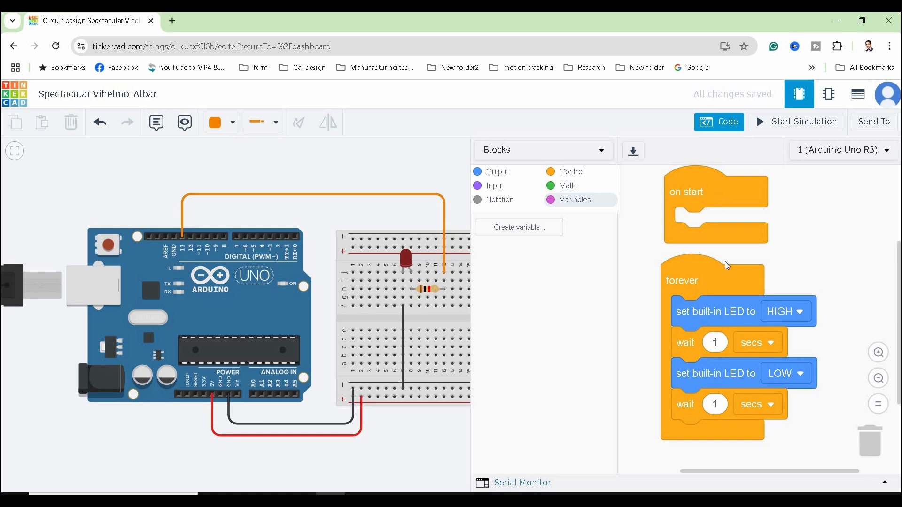
{"action": "left_click_drag", "start_coordinate": [730, 283], "coordinate": [696, 288]}
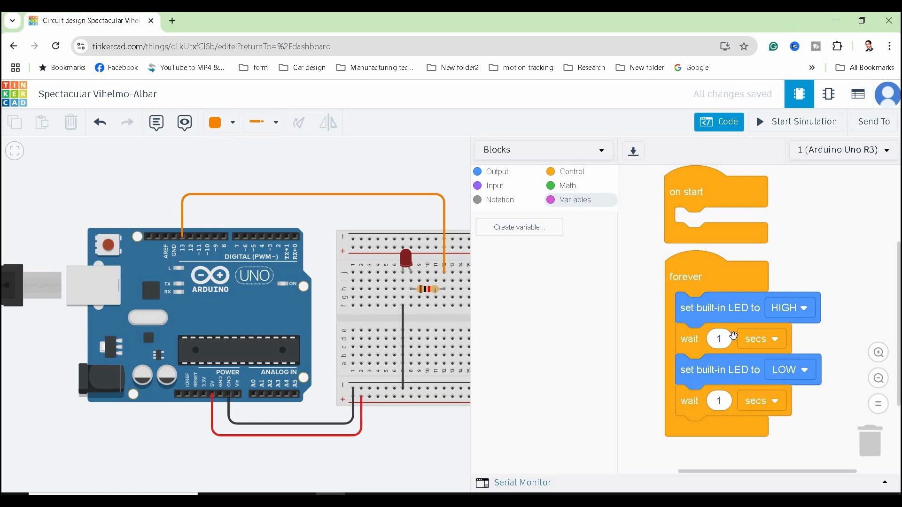
Examine the state options of the first built-in LED block and the time unit options of the first wait block
{"action": "left_click", "coordinate": [794, 311]}
{"action": "left_click", "coordinate": [775, 355]}
{"action": "left_click", "coordinate": [795, 306]}
{"action": "left_click", "coordinate": [784, 337]}
{"action": "left_click", "coordinate": [757, 342]}
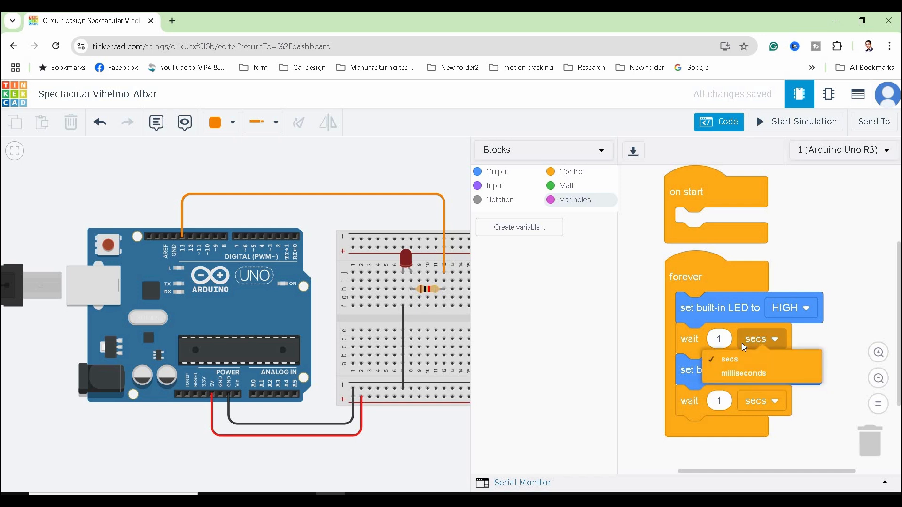
{"action": "left_click", "coordinate": [768, 339]}
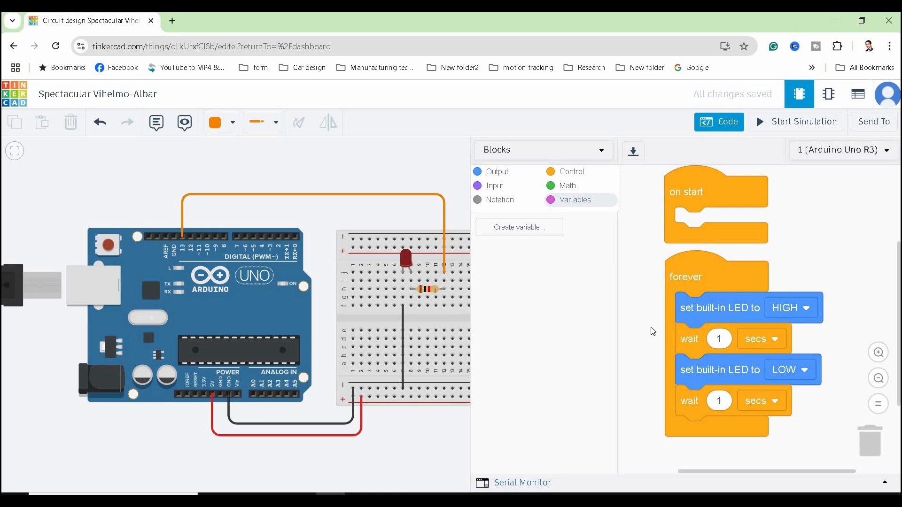
Run and stop the simulation to test the LED blinking with the 1-second waits
{"action": "left_click", "coordinate": [797, 128]}
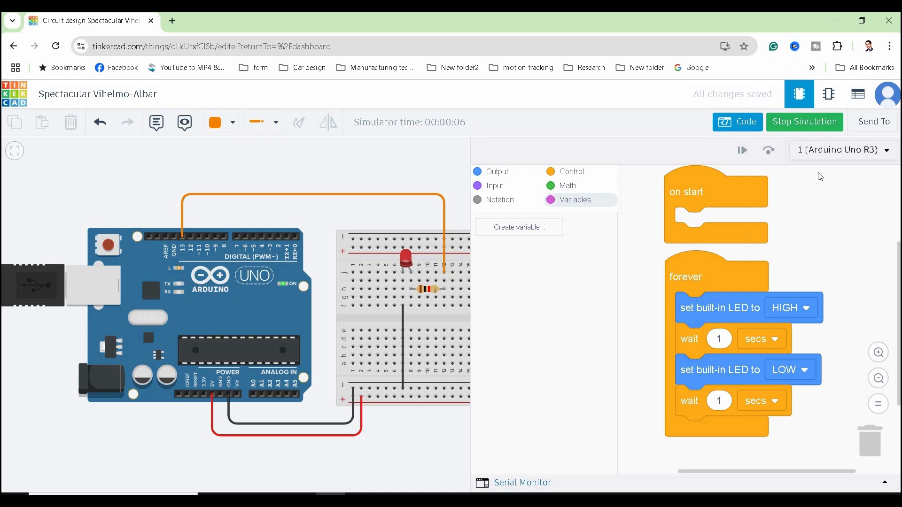
{"action": "left_click", "coordinate": [805, 123]}
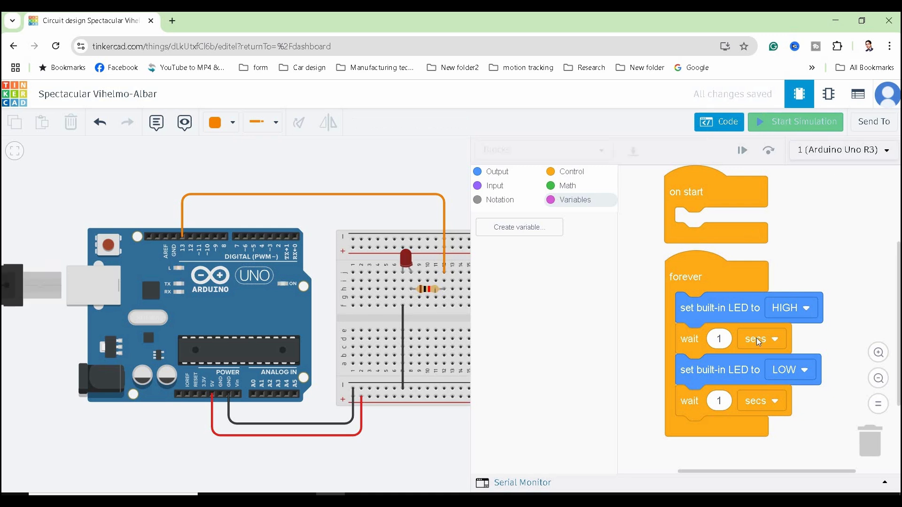
Set both wait blocks in the forever loop to .25 secs, and run and stop the simulation to test the blinking
{"action": "left_click", "coordinate": [731, 347]}
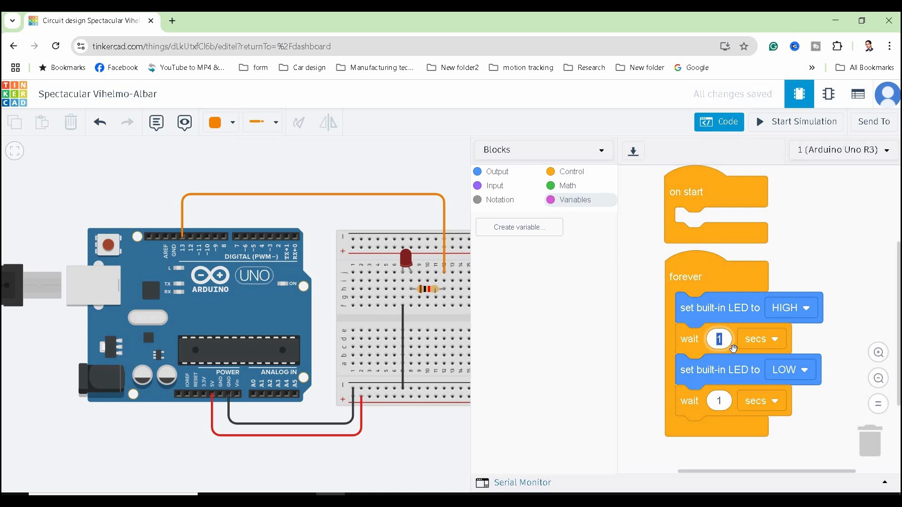
{"action": "type", "text": ".25"}
{"action": "key", "text": "Tab"}
{"action": "type", "text": ".25"}
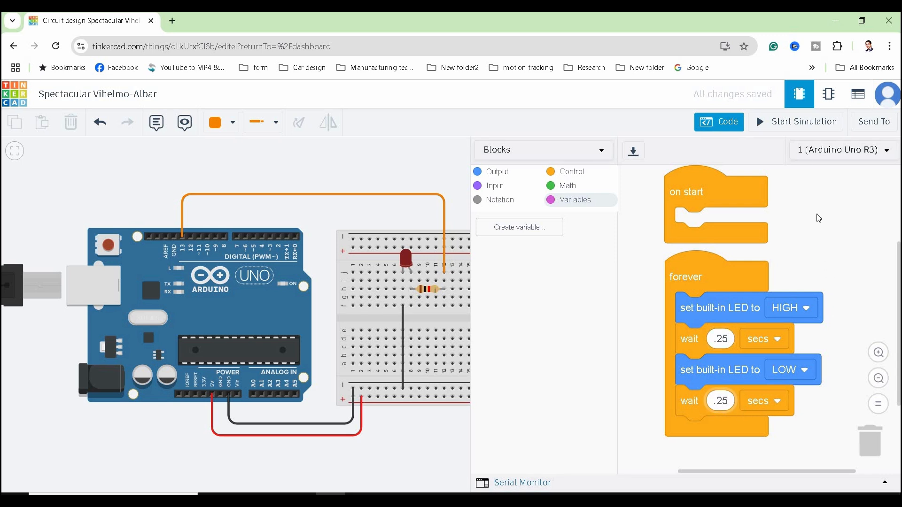
{"action": "left_click", "coordinate": [796, 124]}
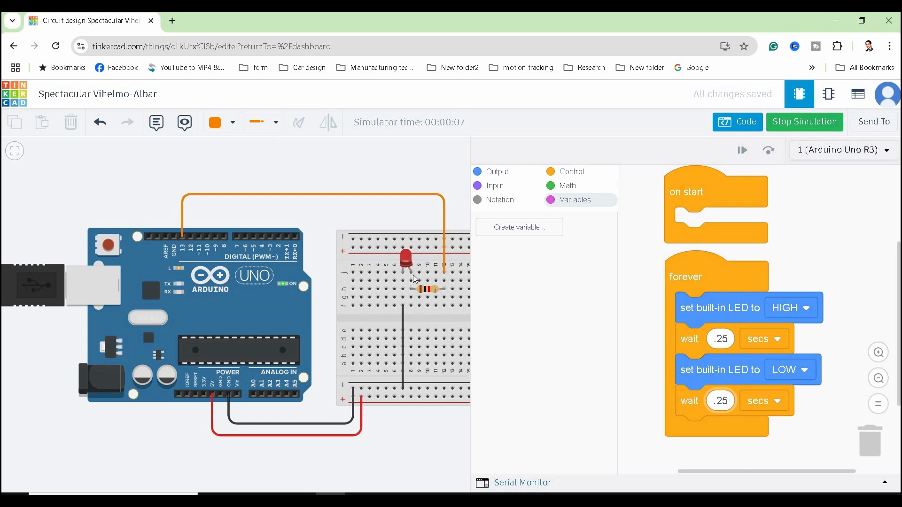
{"action": "left_click", "coordinate": [788, 124]}
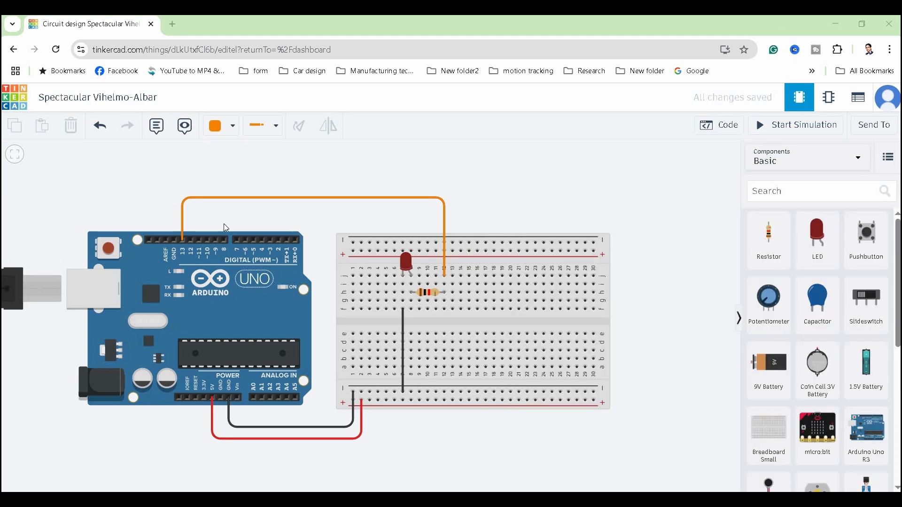
Move the orange wire's Arduino end from pin 13 to pin 2 and align its upper bend vertically above pin 2
{"action": "left_click", "coordinate": [183, 229]}
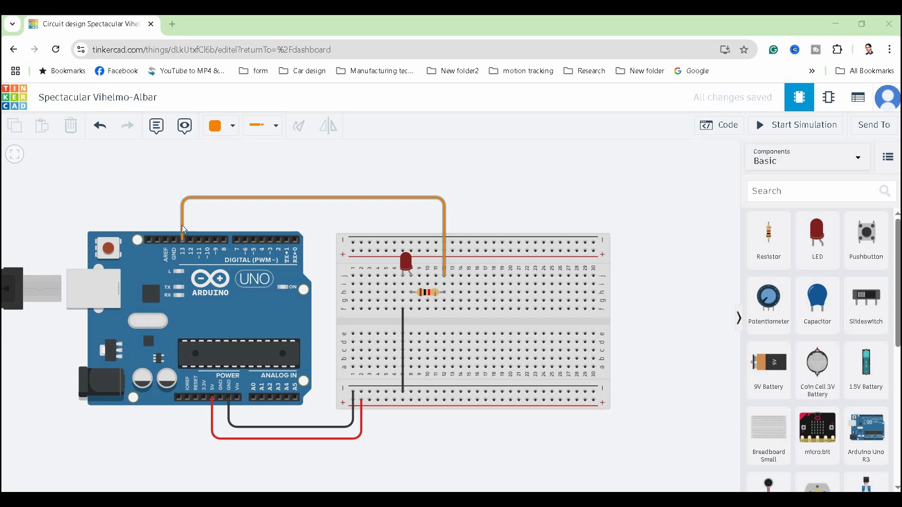
{"action": "left_click", "coordinate": [183, 229]}
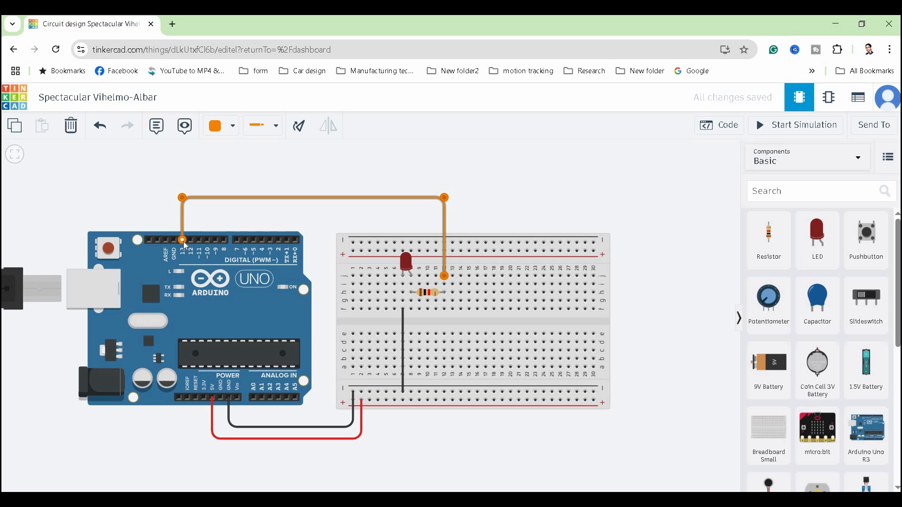
{"action": "left_click_drag", "start_coordinate": [184, 242], "coordinate": [278, 239]}
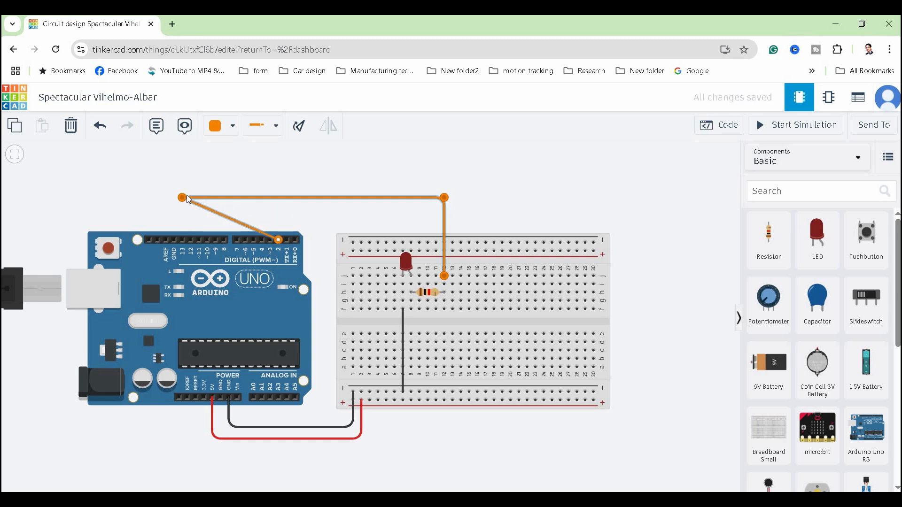
{"action": "left_click_drag", "start_coordinate": [256, 203], "coordinate": [279, 197]}
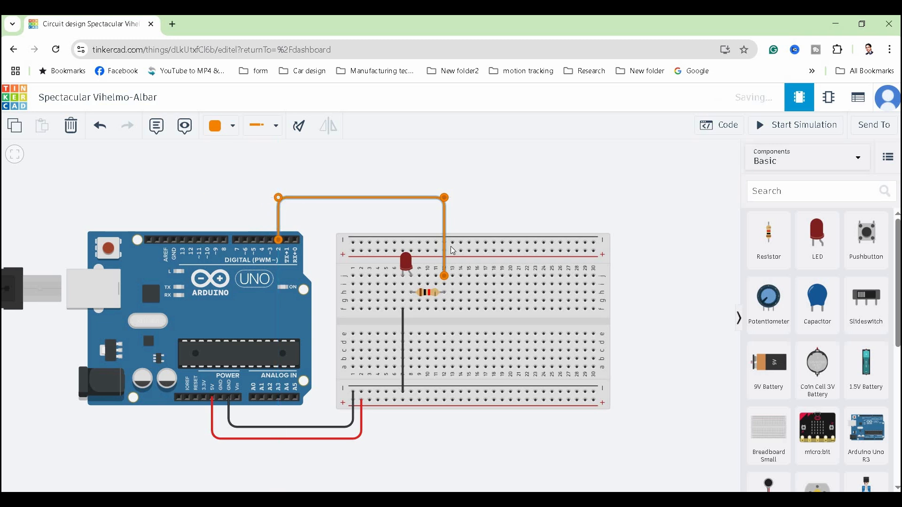
Delete both built-in LED blocks from the forever loop in the Arduino's block code, keeping the two wait blocks
{"action": "left_click", "coordinate": [714, 128]}
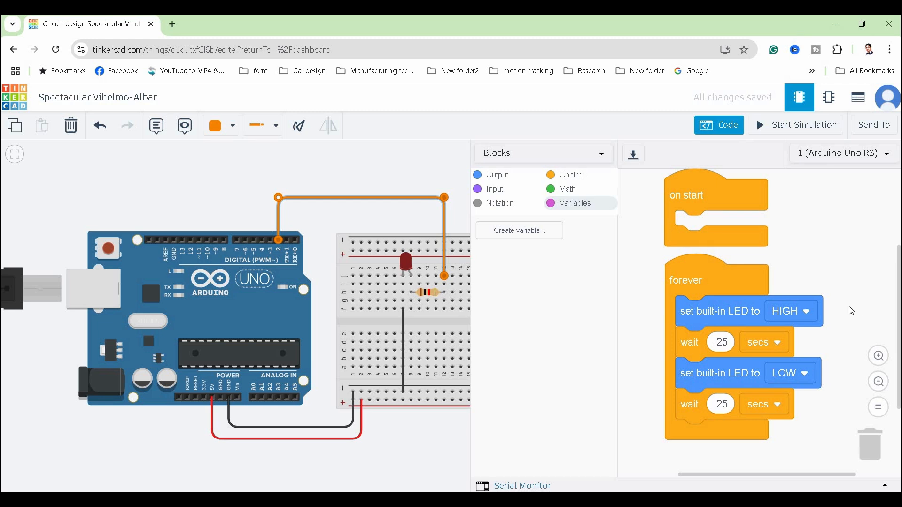
{"action": "right_click", "coordinate": [696, 383]}
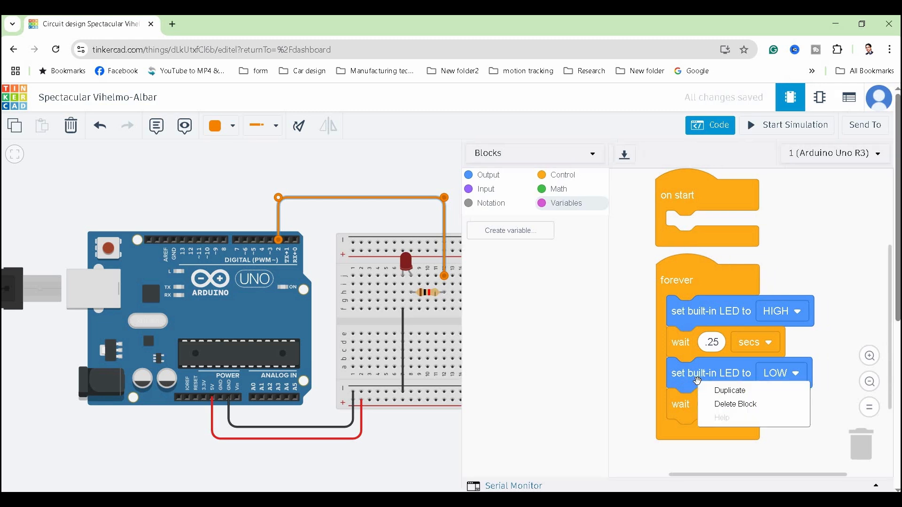
{"action": "left_click", "coordinate": [728, 406]}
{"action": "right_click", "coordinate": [703, 322]}
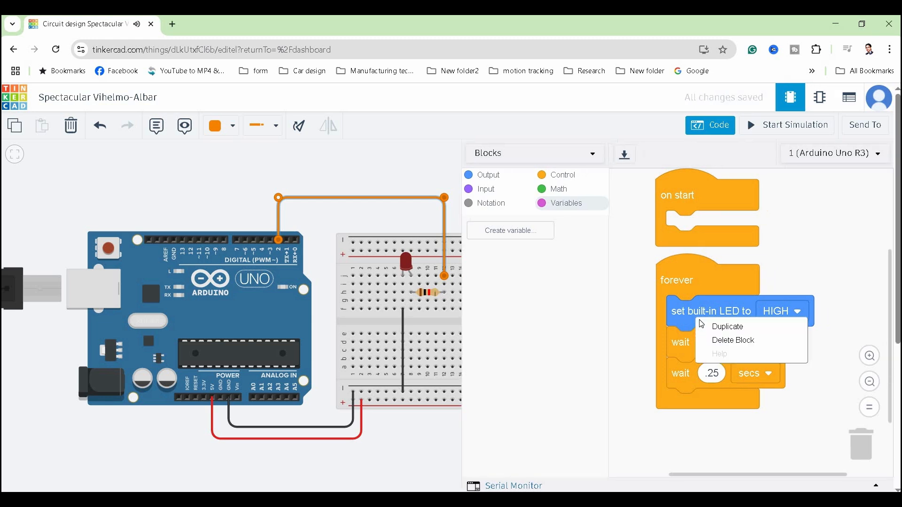
{"action": "left_click", "coordinate": [721, 344]}
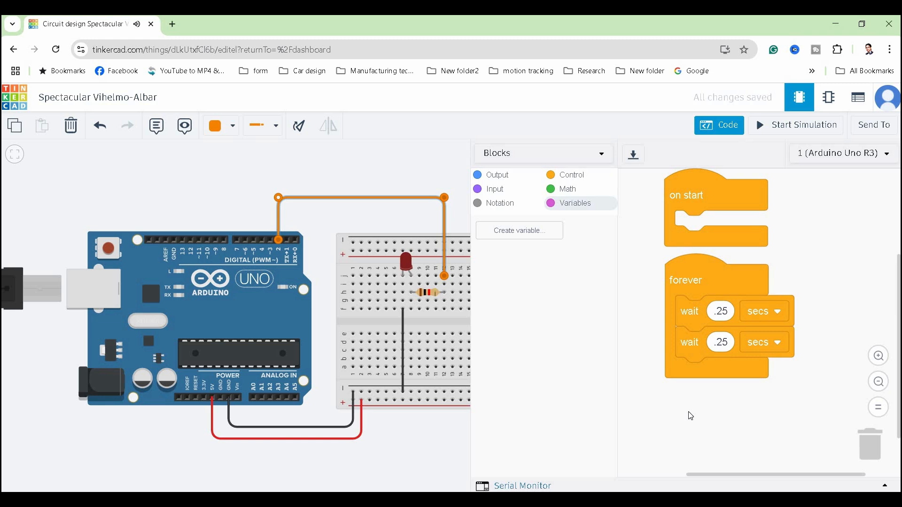
Add a digital set pin output block (HIGH/LOW) before each of the two wait blocks in the forever loop
{"action": "left_click", "coordinate": [494, 177]}
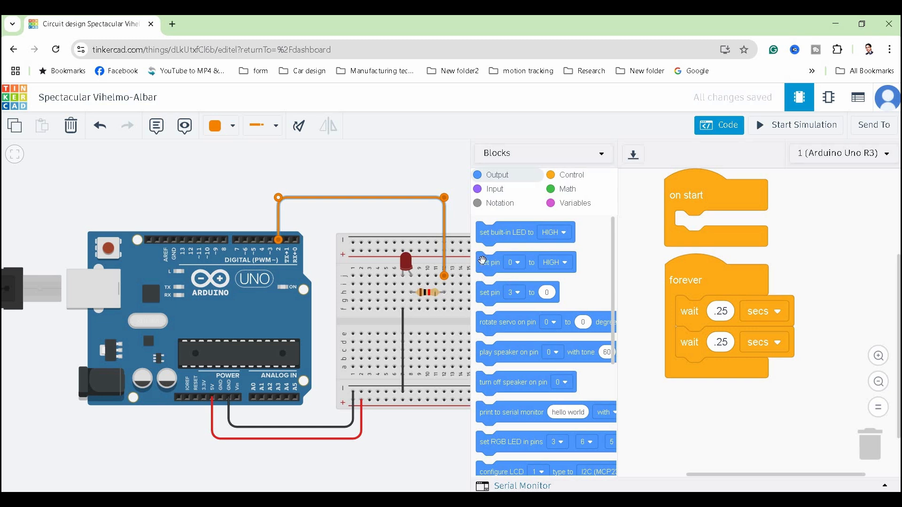
{"action": "left_click_drag", "start_coordinate": [499, 275], "coordinate": [690, 324]}
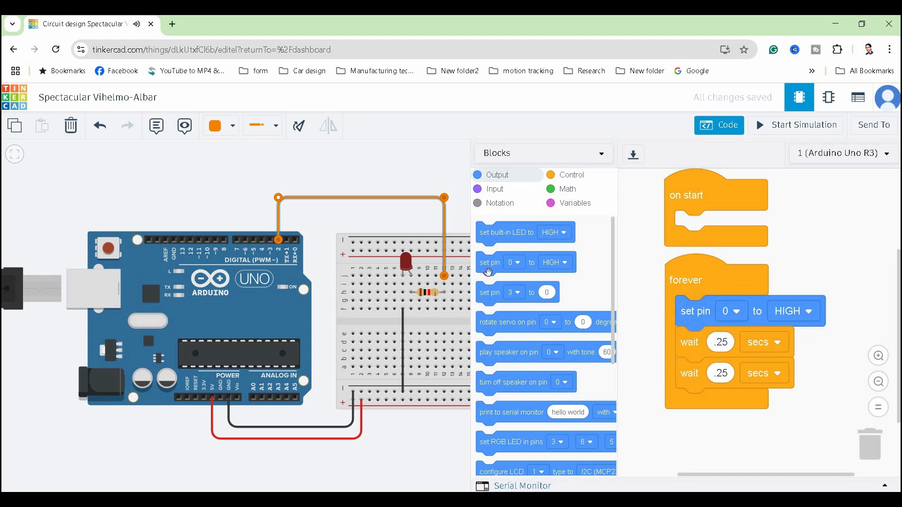
{"action": "left_click_drag", "start_coordinate": [488, 272], "coordinate": [708, 371]}
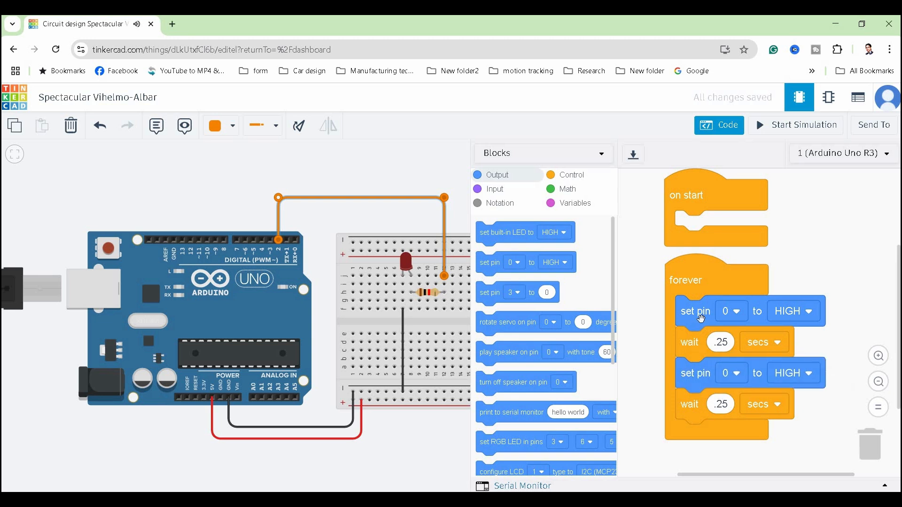
Set both set pin blocks to pin 2 and change the second block's state to LOW
{"action": "left_click", "coordinate": [735, 313]}
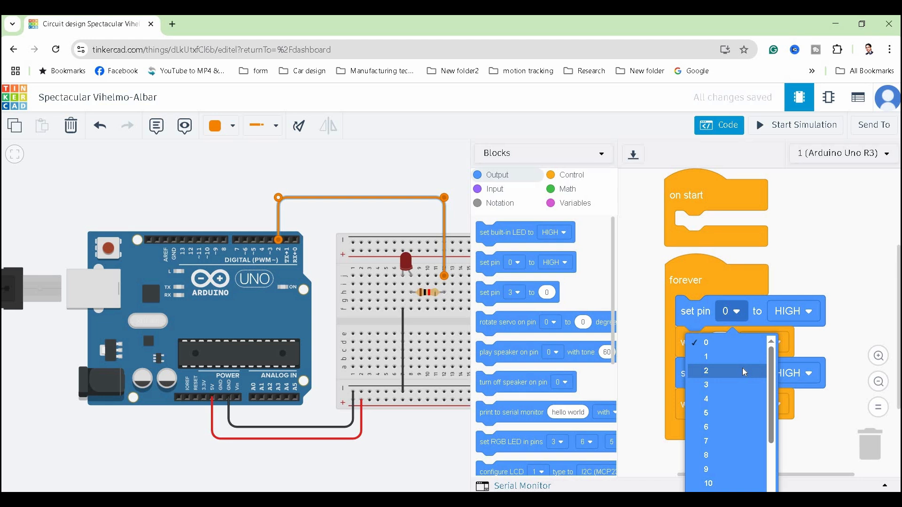
{"action": "left_click", "coordinate": [743, 372]}
{"action": "left_click", "coordinate": [736, 374]}
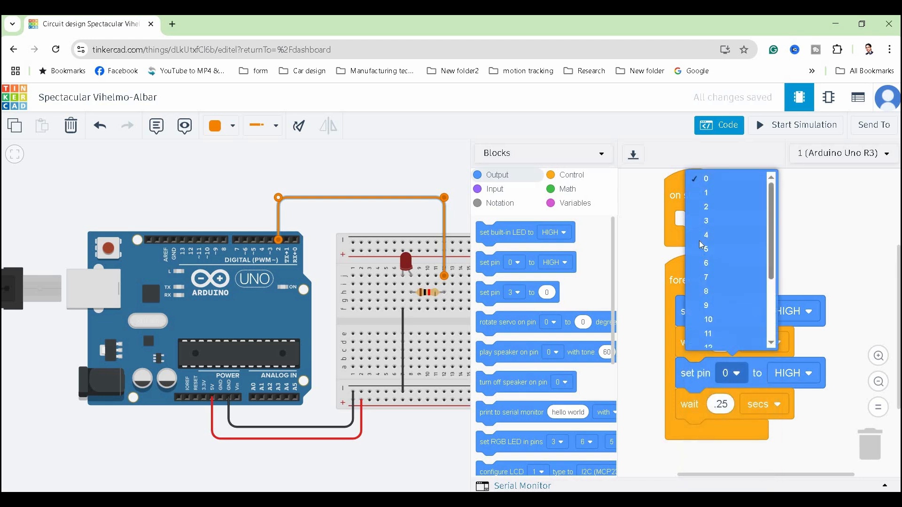
{"action": "left_click", "coordinate": [703, 208]}
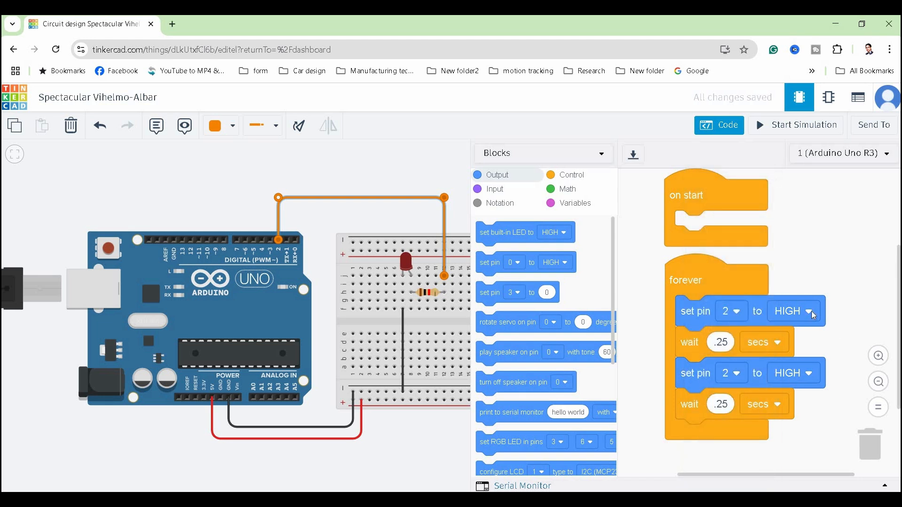
{"action": "left_click", "coordinate": [788, 383]}
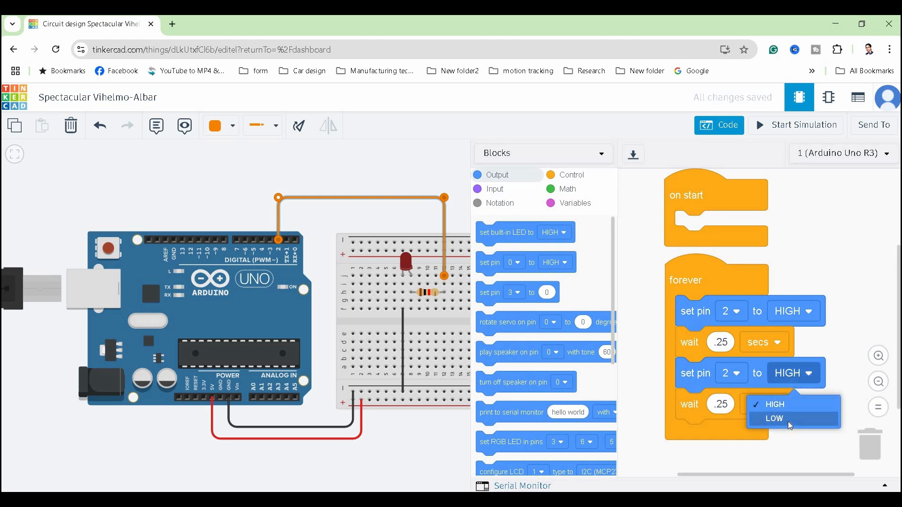
{"action": "left_click", "coordinate": [788, 420]}
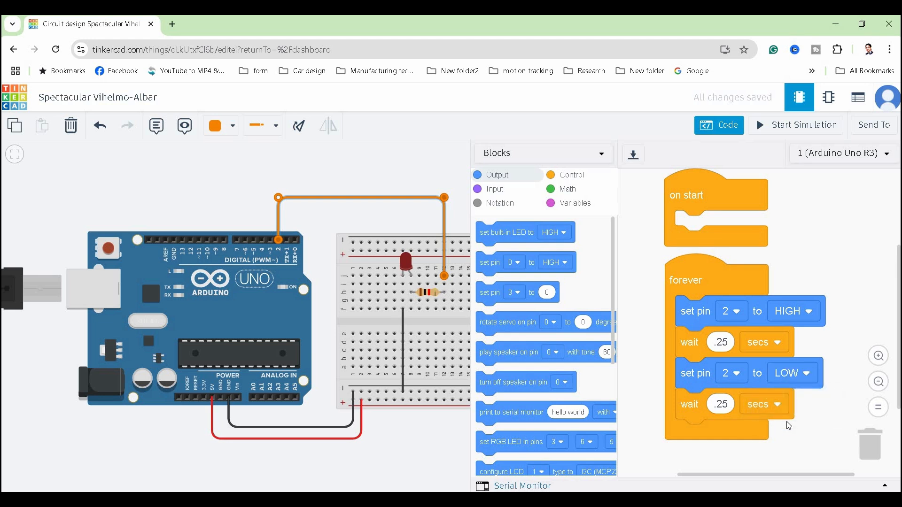
Run and stop the simulation to test the LED blinking on pin 2, and close the code editor
{"action": "left_click", "coordinate": [779, 125]}
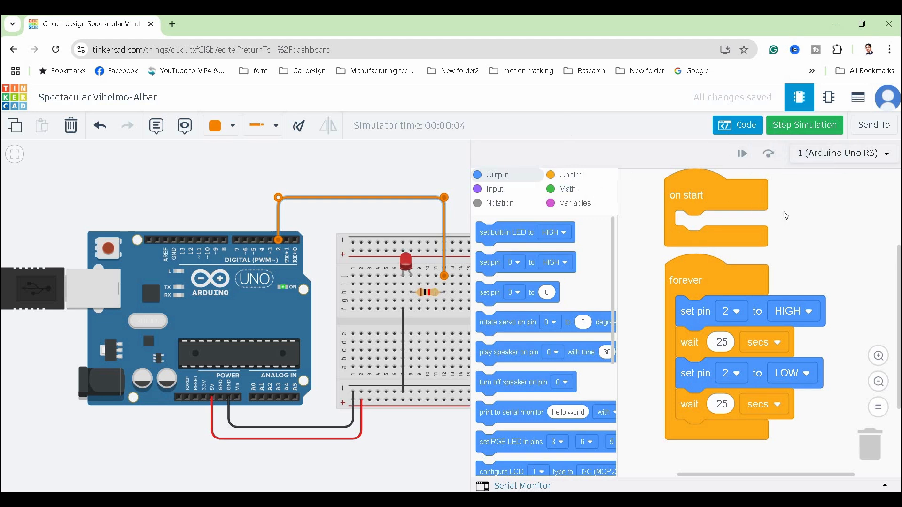
{"action": "left_click", "coordinate": [800, 132]}
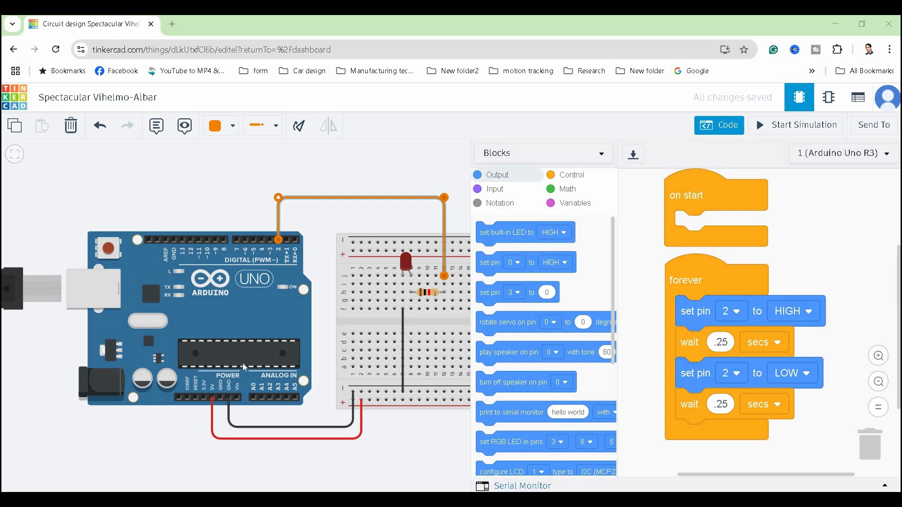
{"action": "left_click", "coordinate": [355, 186]}
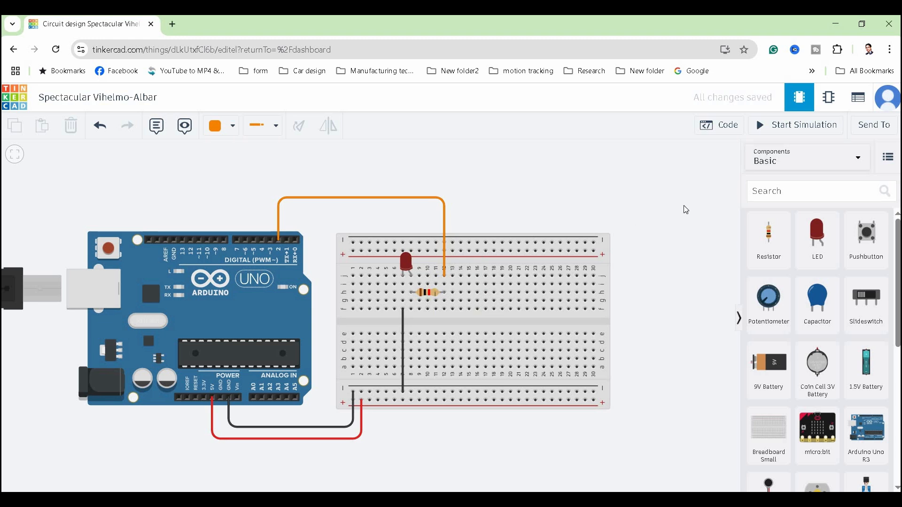
Switch the code editor to Text mode, accepting the loss of the blocks, and highlight the whole C++ program for review
{"action": "left_click", "coordinate": [730, 130]}
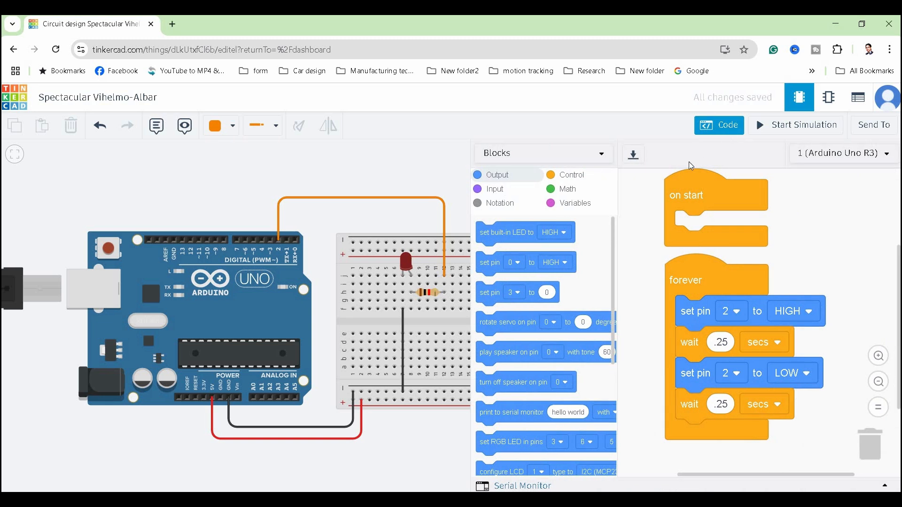
{"action": "left_click", "coordinate": [602, 161]}
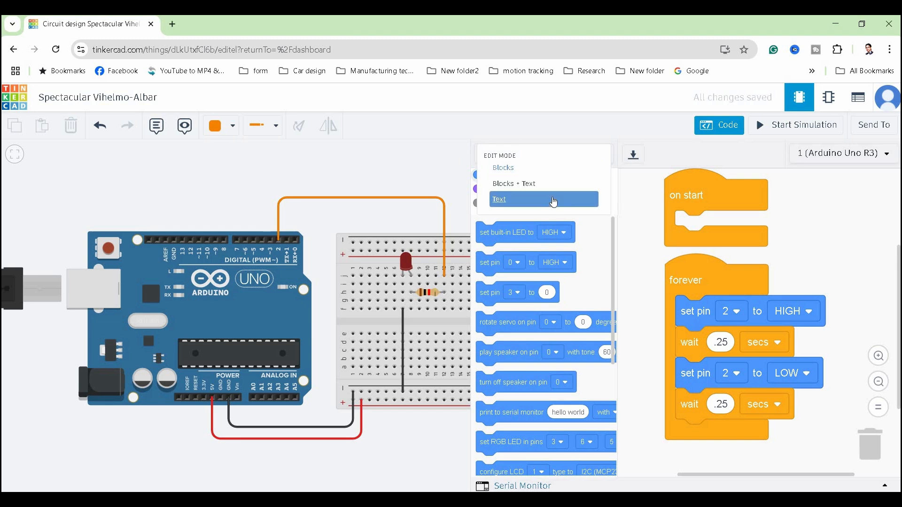
{"action": "left_click", "coordinate": [551, 198]}
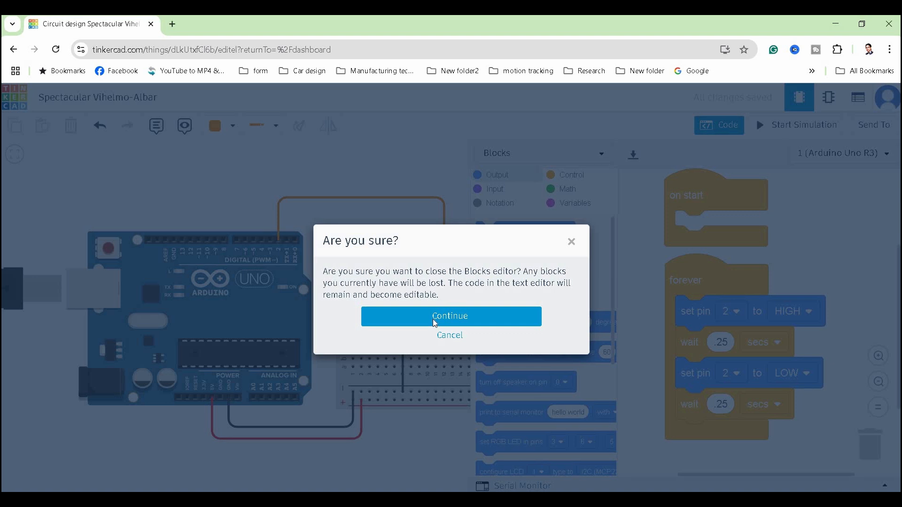
{"action": "left_click", "coordinate": [433, 319]}
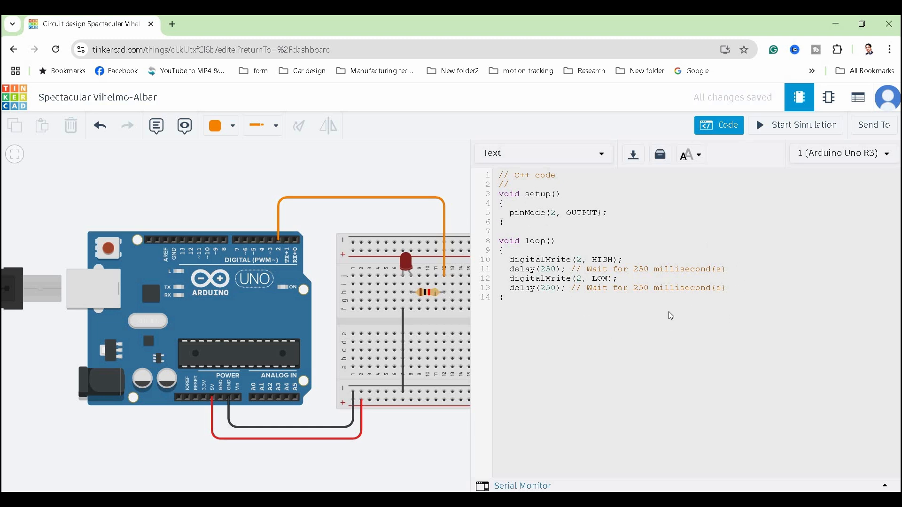
{"action": "left_click_drag", "start_coordinate": [506, 297], "coordinate": [510, 183]}
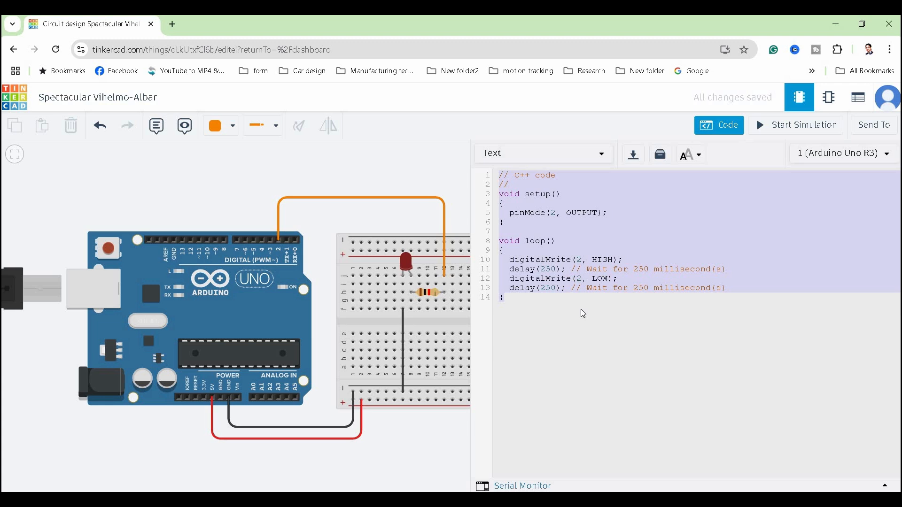
{"action": "left_click", "coordinate": [589, 351]}
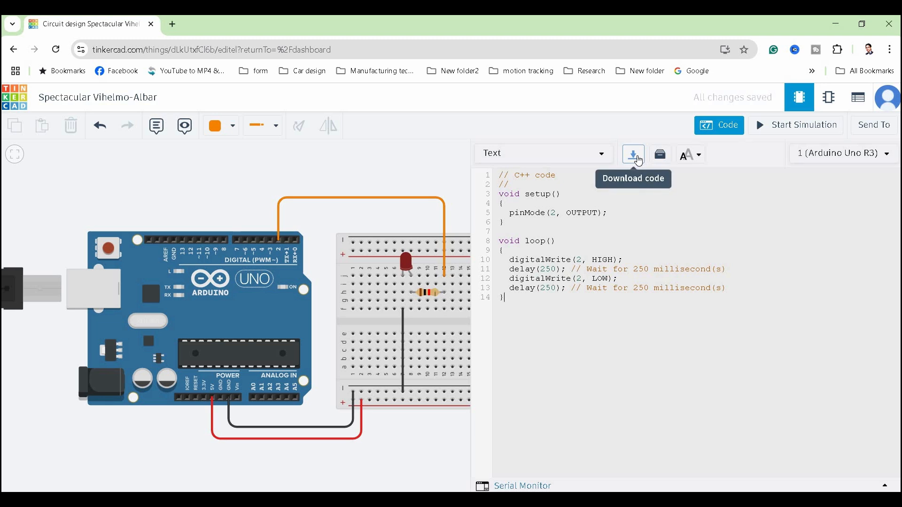
Switch the code editor back to Blocks mode, accepting that the text code is cleared
{"action": "left_click", "coordinate": [579, 158]}
{"action": "left_click", "coordinate": [567, 170]}
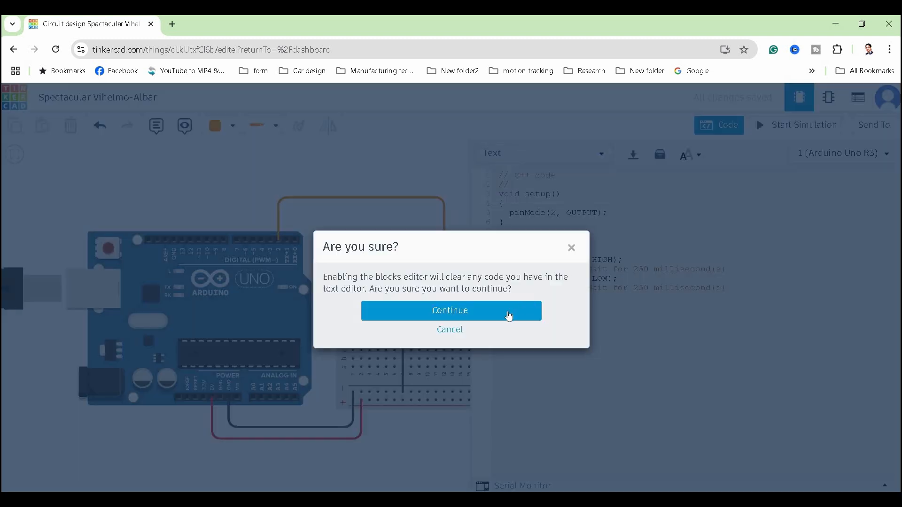
{"action": "left_click", "coordinate": [507, 315]}
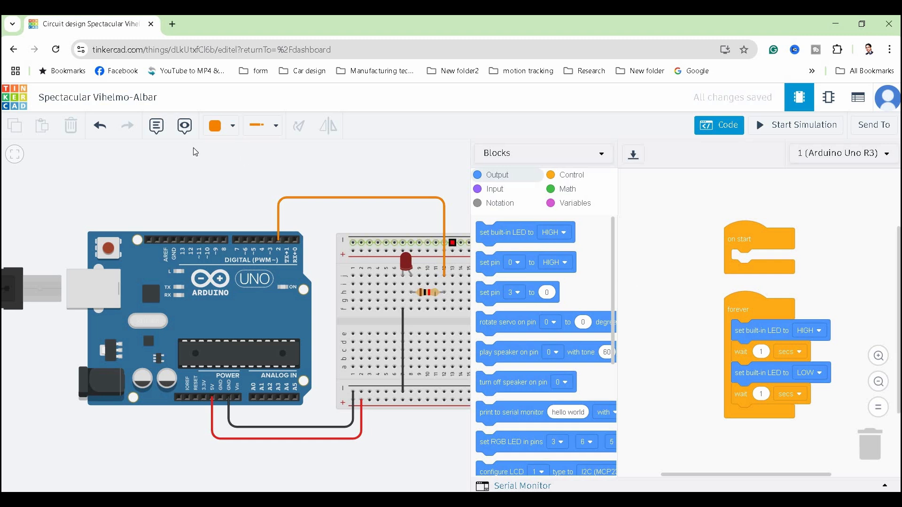
Return to the dashboard, open the full list of circuit designs and look through the saved projects
{"action": "left_click", "coordinate": [18, 105]}
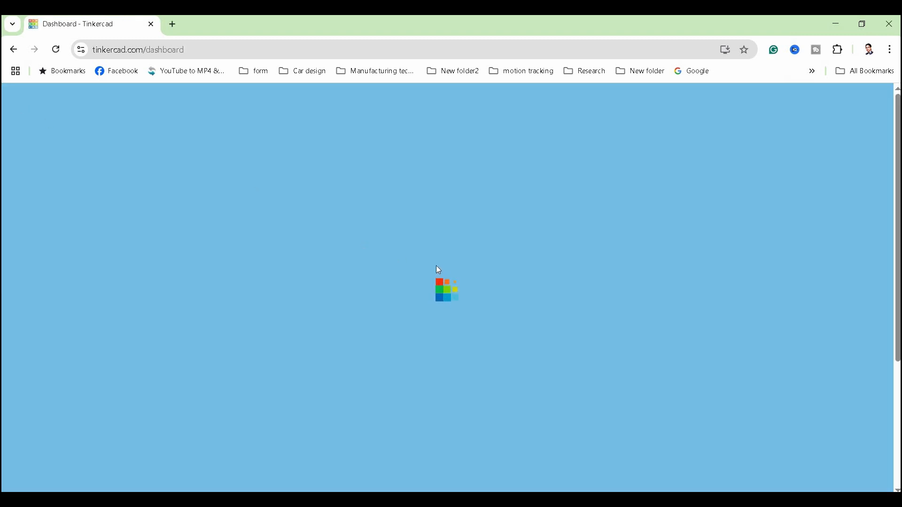
{"action": "scroll", "coordinate": [699, 328], "scroll_direction": "down", "scroll_amount": 3}
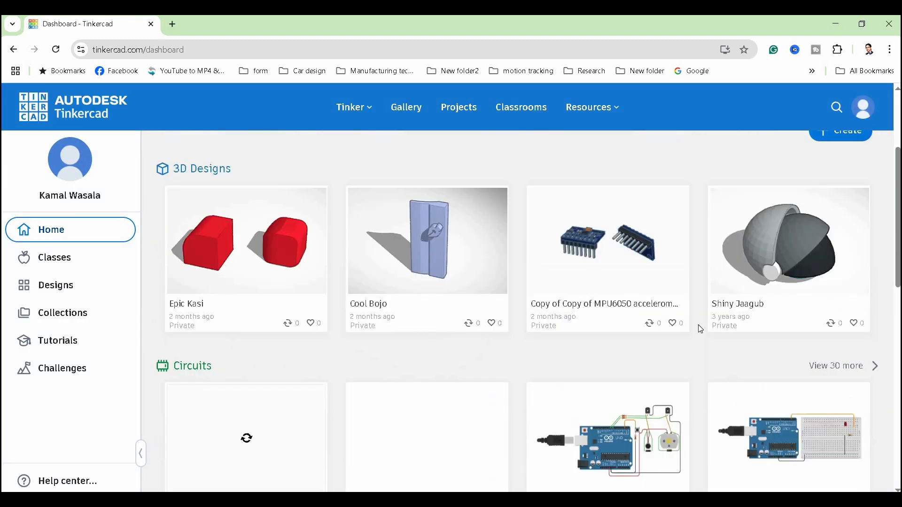
{"action": "scroll", "coordinate": [701, 328], "scroll_direction": "down", "scroll_amount": 2}
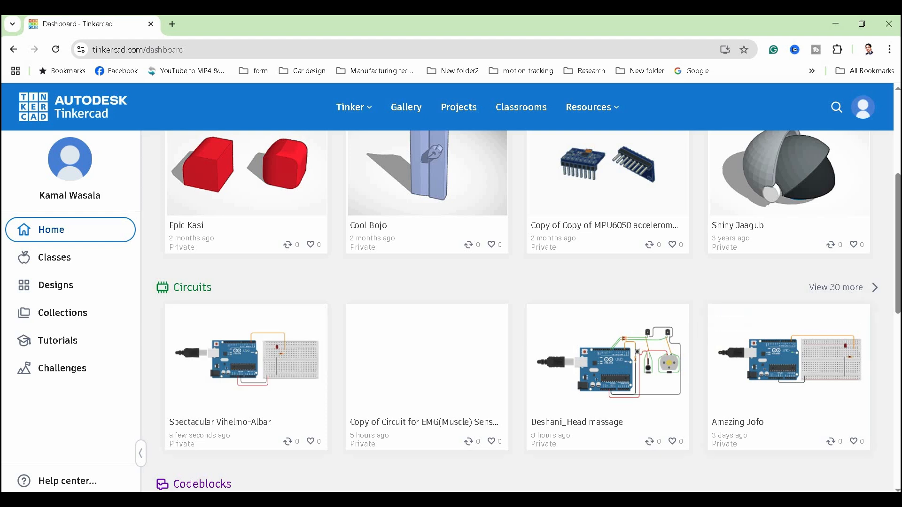
{"action": "left_click", "coordinate": [861, 287]}
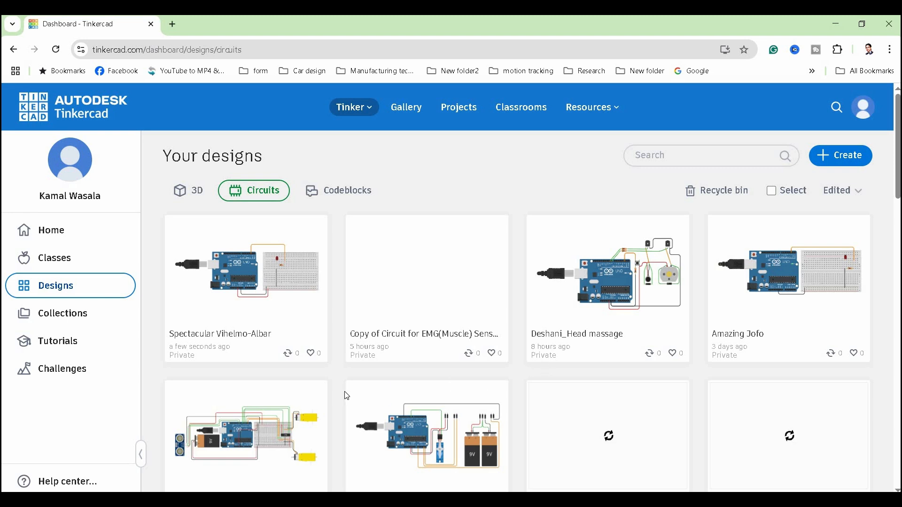
{"action": "scroll", "coordinate": [346, 395], "scroll_direction": "down", "scroll_amount": 2}
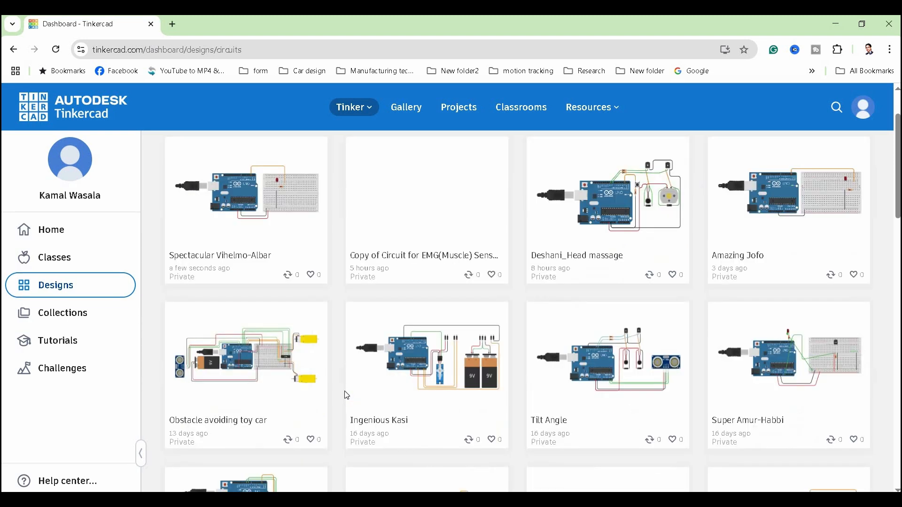
{"action": "scroll", "coordinate": [347, 396], "scroll_direction": "down", "scroll_amount": 2}
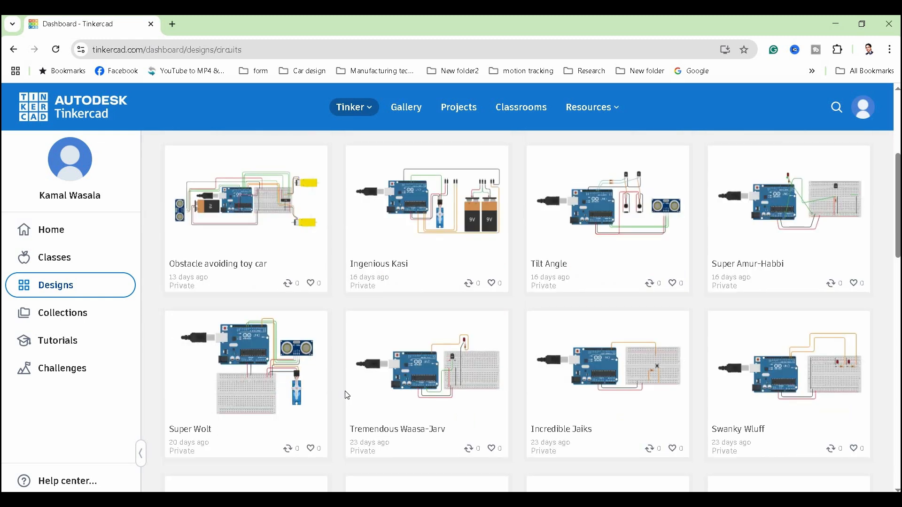
{"action": "scroll", "coordinate": [347, 395], "scroll_direction": "down", "scroll_amount": 3}
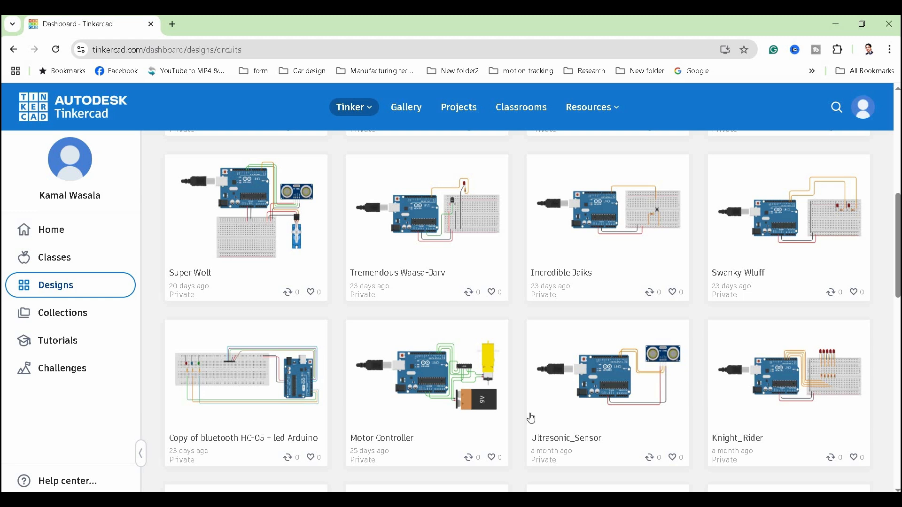
{"action": "scroll", "coordinate": [282, 398], "scroll_direction": "up", "scroll_amount": 3}
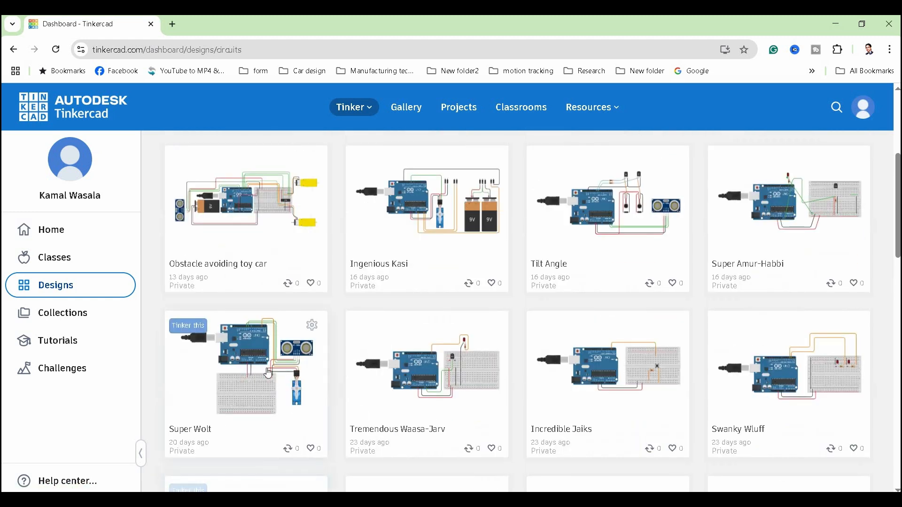
Open the saved Super Wolt circuit for editing and inspect its ultrasonic distance sensor
{"action": "left_click", "coordinate": [281, 399]}
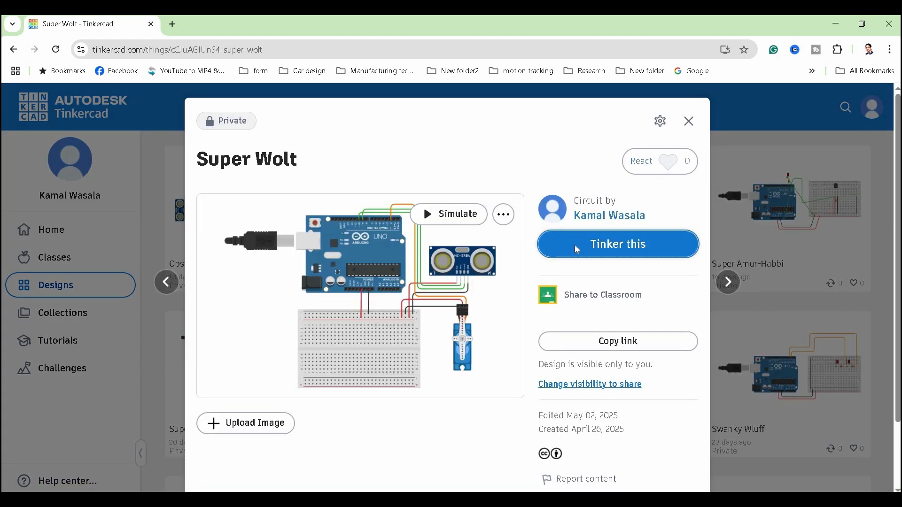
{"action": "left_click", "coordinate": [576, 251]}
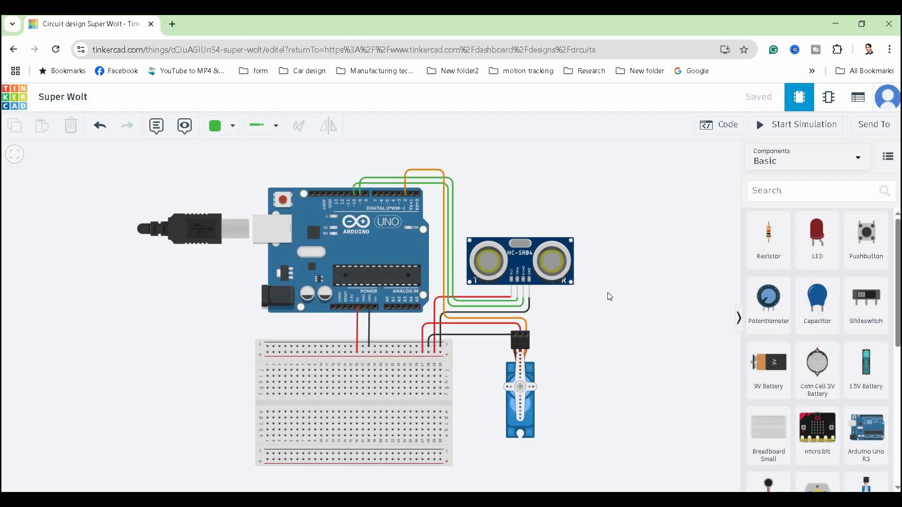
{"action": "left_click", "coordinate": [525, 261]}
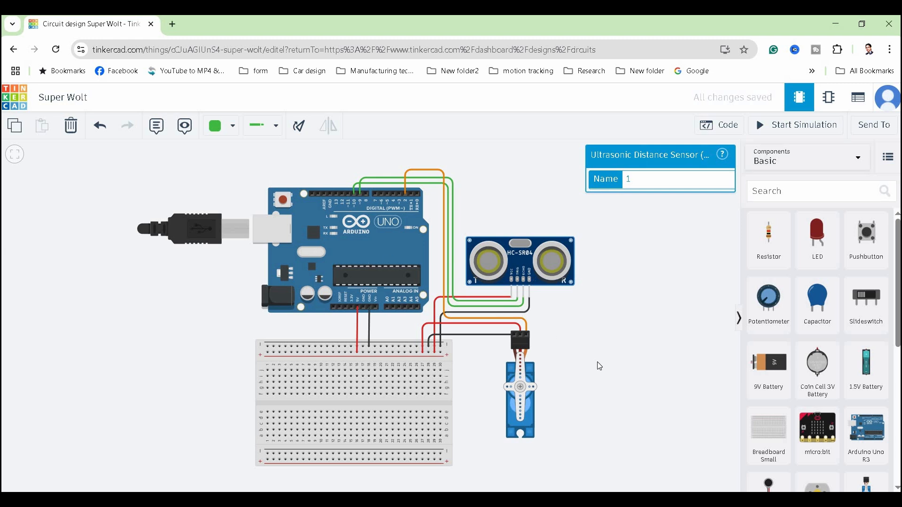
{"action": "left_click_drag", "start_coordinate": [560, 370], "coordinate": [338, 377]}
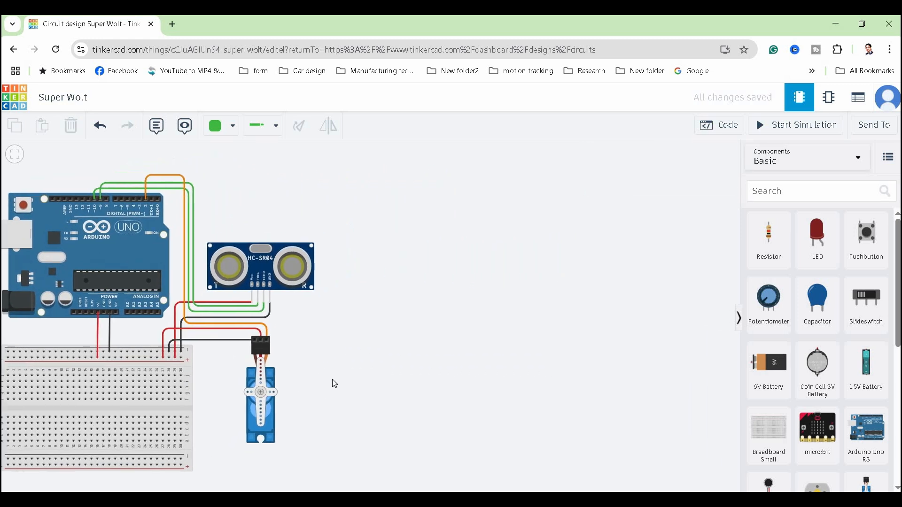
Show the circuit's block code in a widened, magnified code editor and review the whole forever loop
{"action": "left_click", "coordinate": [715, 126]}
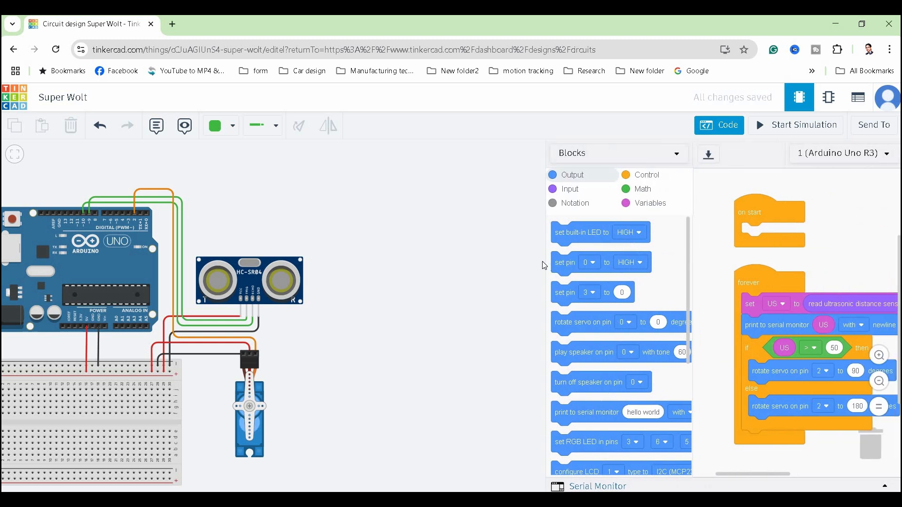
{"action": "left_click_drag", "start_coordinate": [547, 264], "coordinate": [321, 266]}
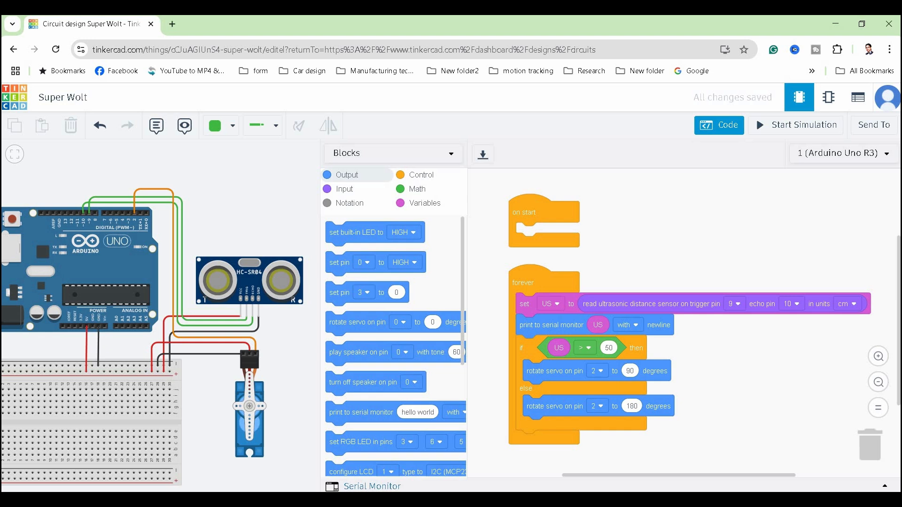
{"action": "left_click", "coordinate": [877, 358]}
{"action": "left_click", "coordinate": [877, 358]}
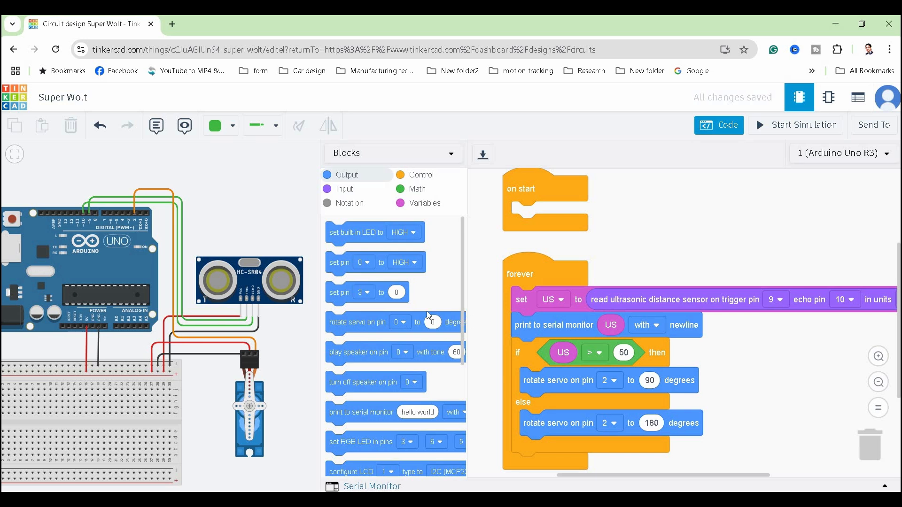
{"action": "left_click_drag", "start_coordinate": [319, 318], "coordinate": [272, 310]}
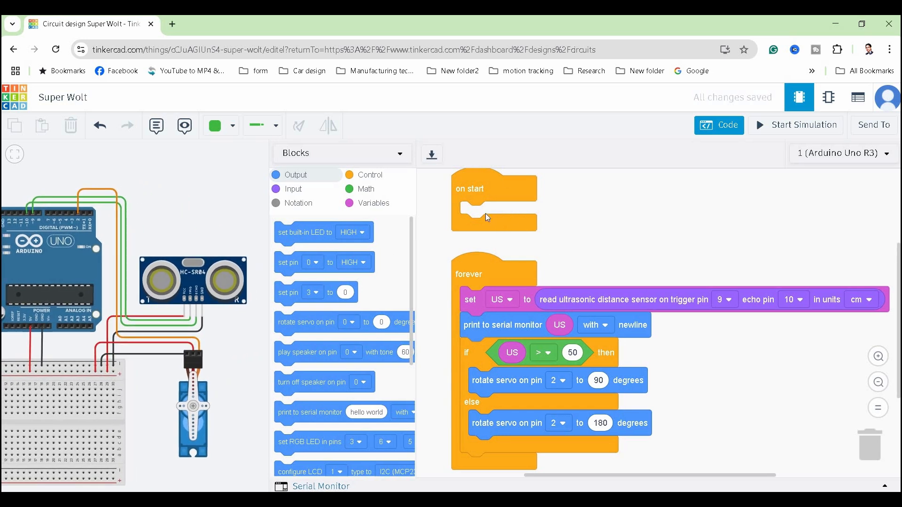
{"action": "scroll", "coordinate": [589, 225], "scroll_direction": "down", "scroll_amount": 1}
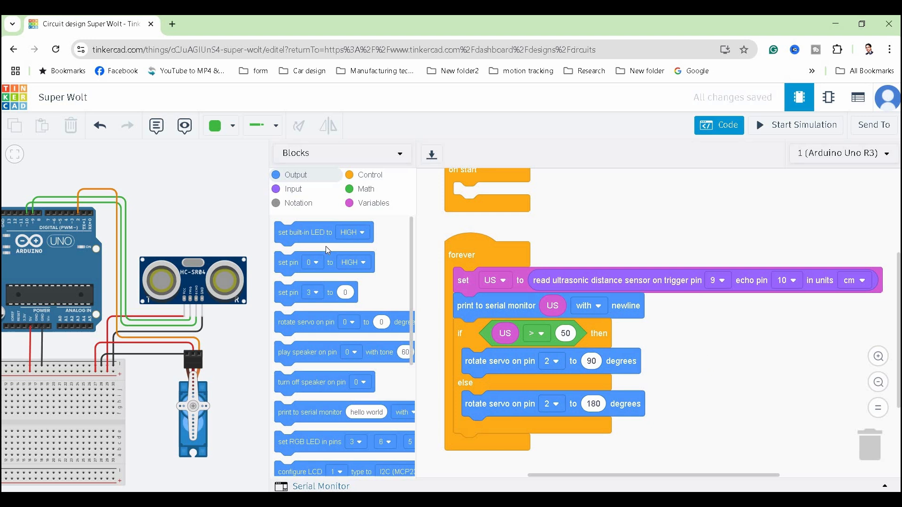
Create a new code variable named TS and keep it selected in the set-variable block
{"action": "left_click", "coordinate": [363, 207]}
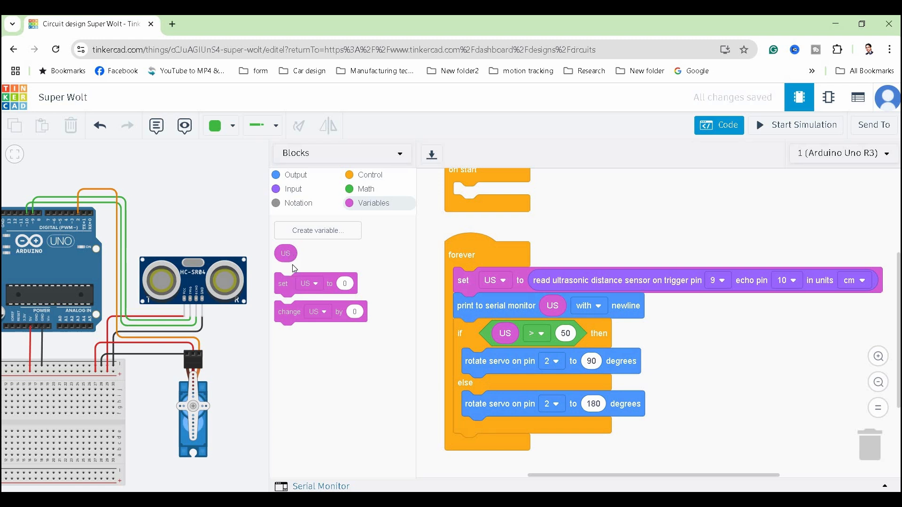
{"action": "left_click", "coordinate": [308, 237]}
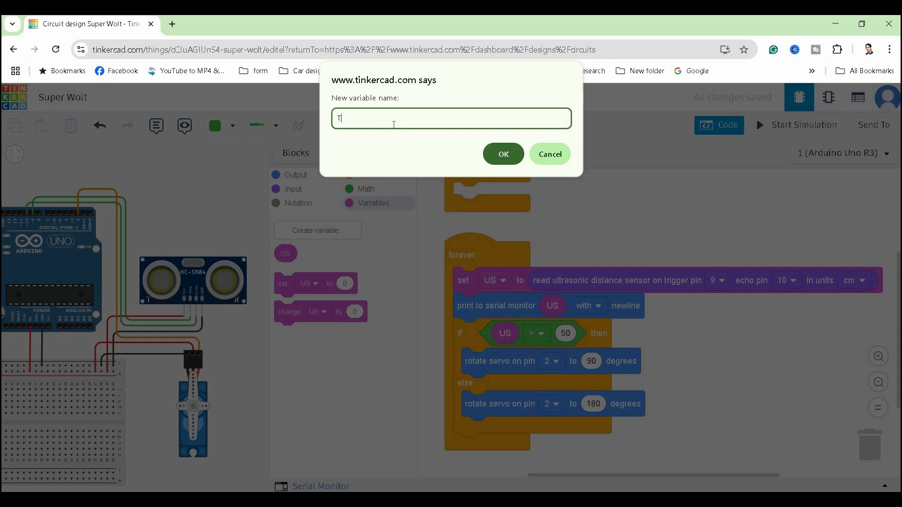
{"action": "left_click", "coordinate": [503, 159]}
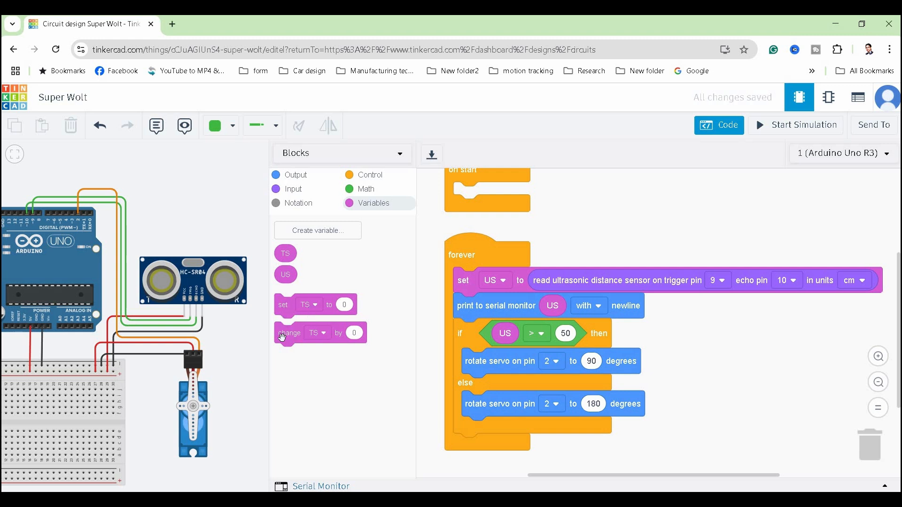
{"action": "left_click", "coordinate": [316, 304]}
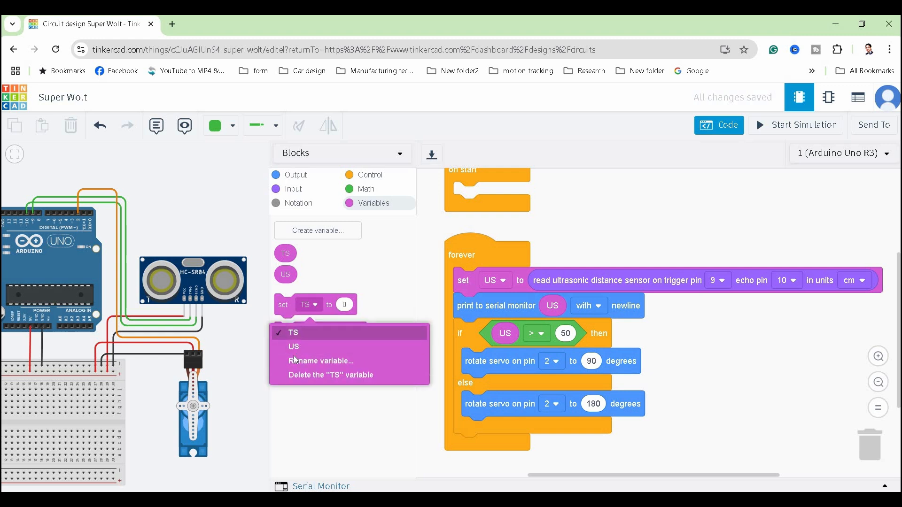
{"action": "left_click", "coordinate": [295, 332]}
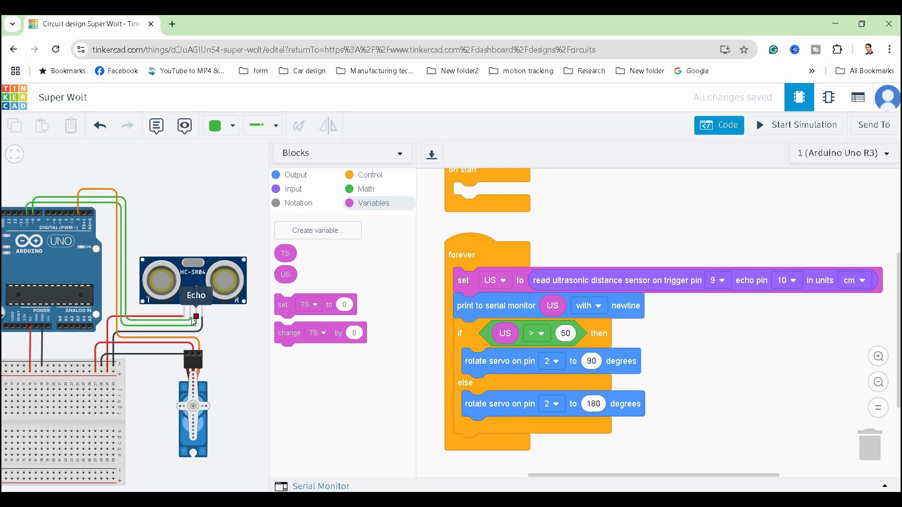
Check the unit options of the ultrasonic sensor reading block, keeping cm, and display the Output blocks
{"action": "left_click", "coordinate": [851, 282]}
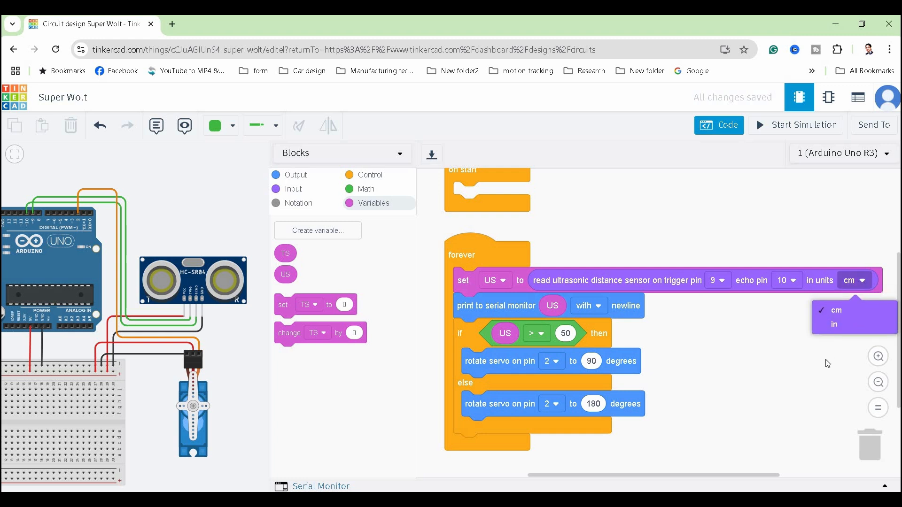
{"action": "left_click", "coordinate": [703, 413]}
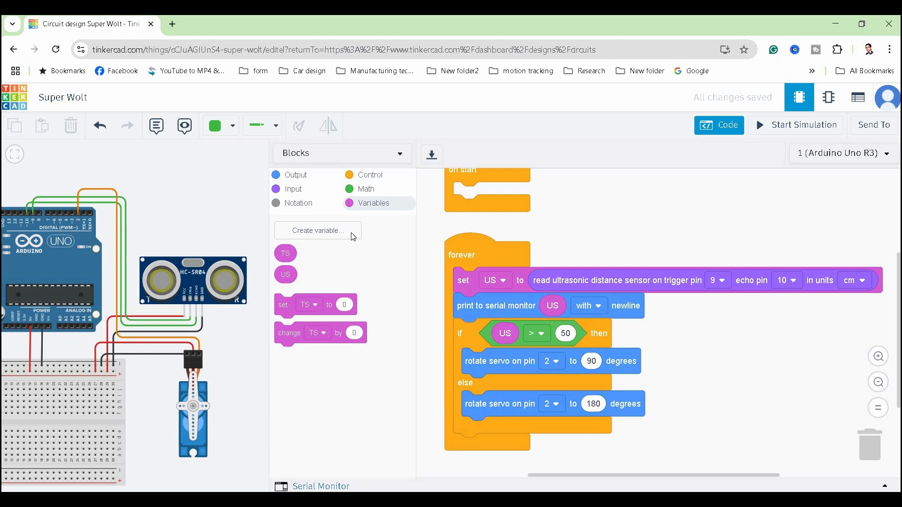
{"action": "left_click", "coordinate": [301, 177]}
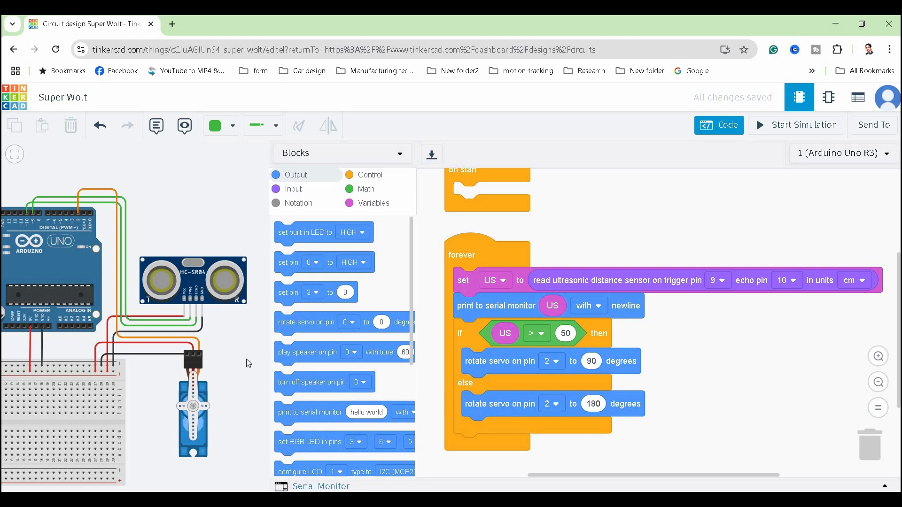
Start the simulation with the serial monitor open and inspect the ultrasonic sensor's detection range
{"action": "left_click_drag", "start_coordinate": [247, 365], "coordinate": [240, 399]}
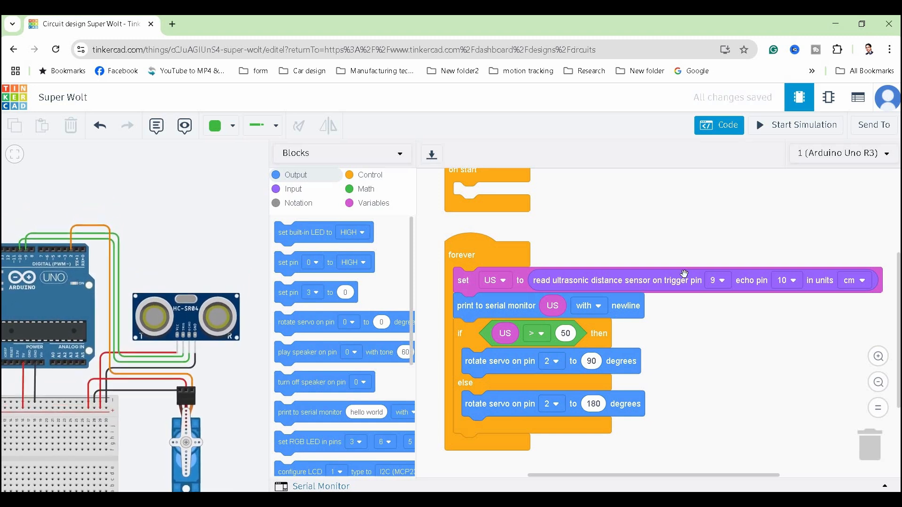
{"action": "left_click", "coordinate": [784, 130]}
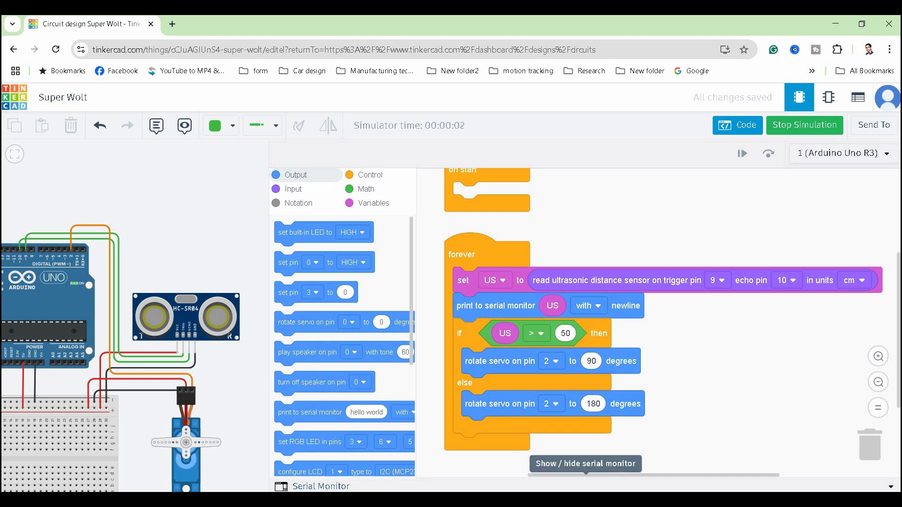
{"action": "left_click", "coordinate": [286, 487]}
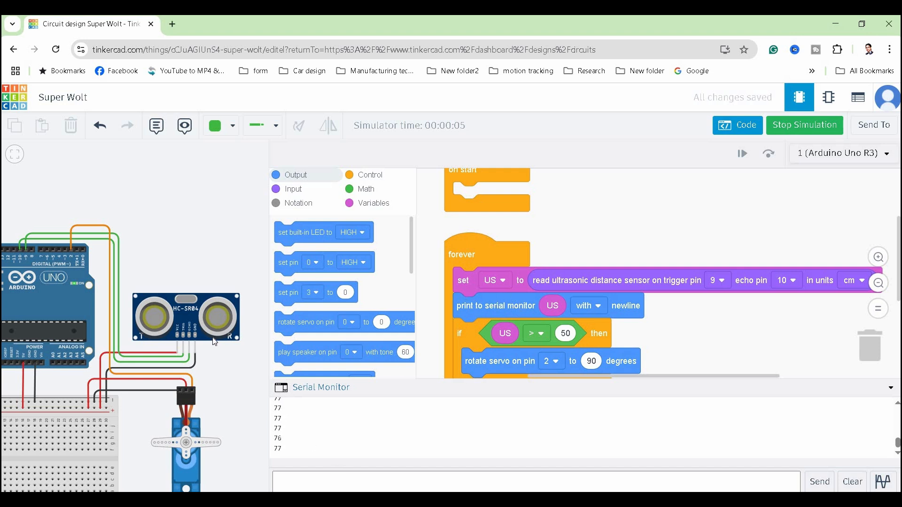
{"action": "left_click", "coordinate": [187, 317]}
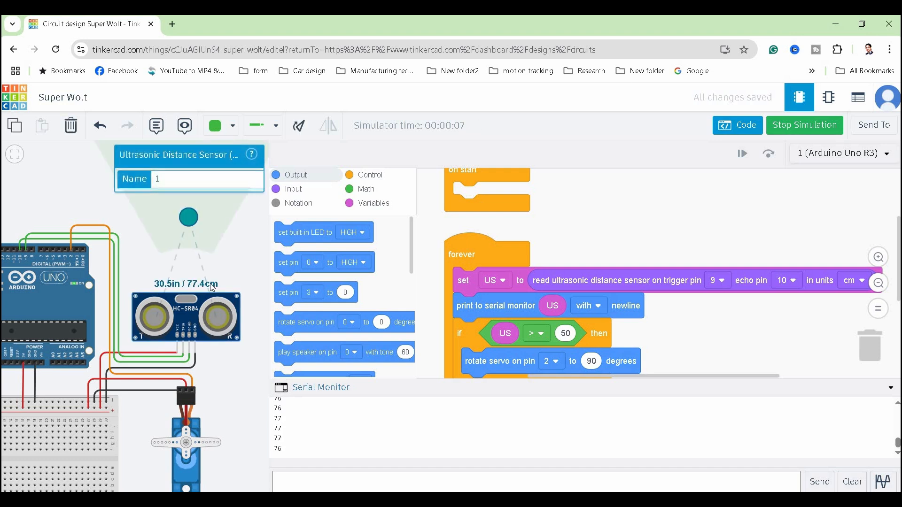
{"action": "left_click", "coordinate": [231, 271]}
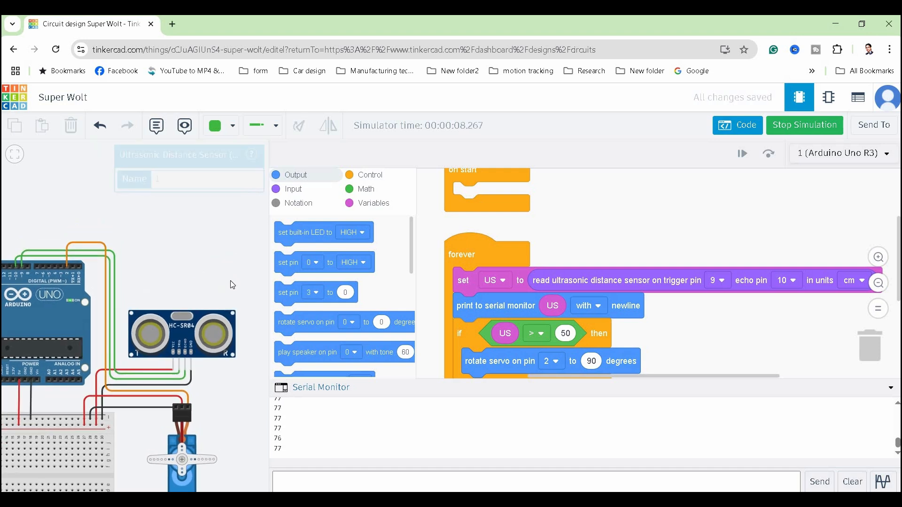
Test the servo by moving the sensor's target to about 18.5, 53.6, 126 and 134 cm, and stop the simulation
{"action": "left_click", "coordinate": [186, 296]}
{"action": "left_click_drag", "start_coordinate": [184, 241], "coordinate": [185, 273]}
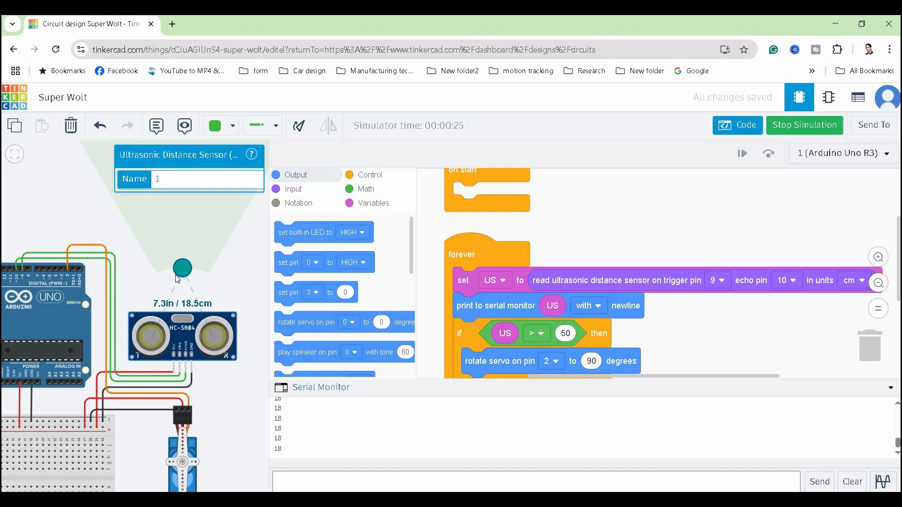
{"action": "left_click_drag", "start_coordinate": [185, 274], "coordinate": [184, 254]}
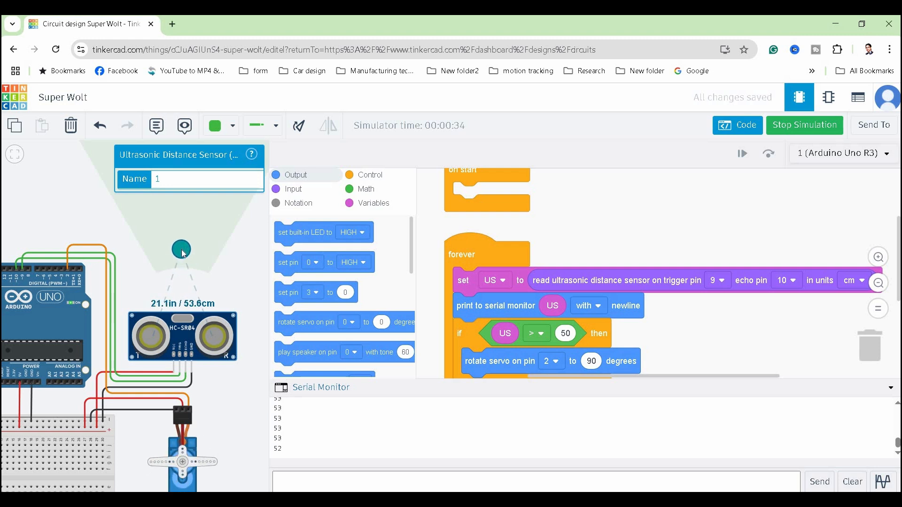
{"action": "left_click_drag", "start_coordinate": [181, 242], "coordinate": [182, 211]}
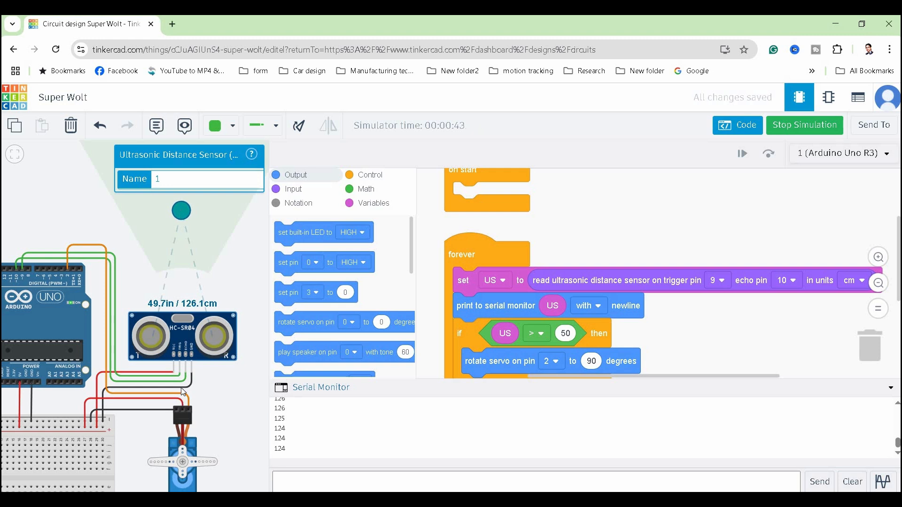
{"action": "mouse_move", "coordinate": [181, 213]}
{"action": "left_mouse_down"}
{"action": "mouse_move", "coordinate": [179, 255]}
{"action": "mouse_move", "coordinate": [171, 216]}
{"action": "mouse_move", "coordinate": [174, 206]}
{"action": "mouse_move", "coordinate": [181, 214]}
{"action": "left_mouse_up"}
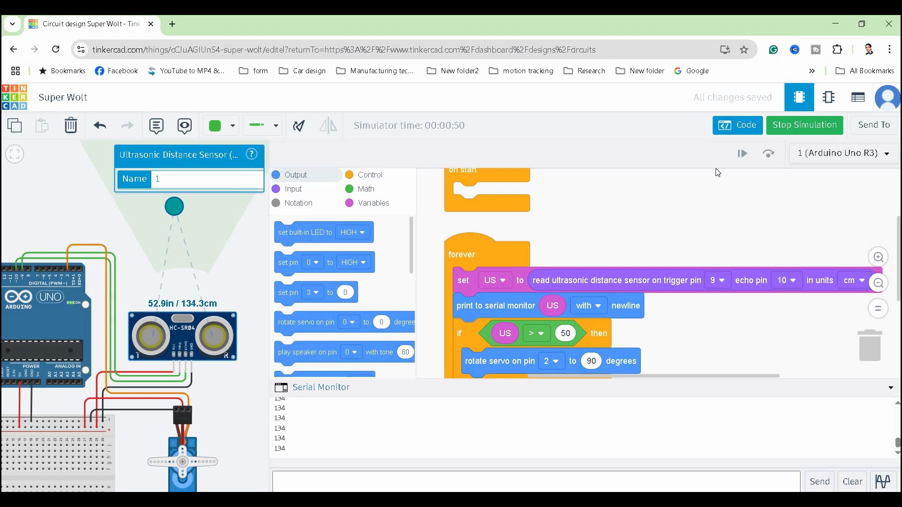
{"action": "left_click", "coordinate": [789, 129]}
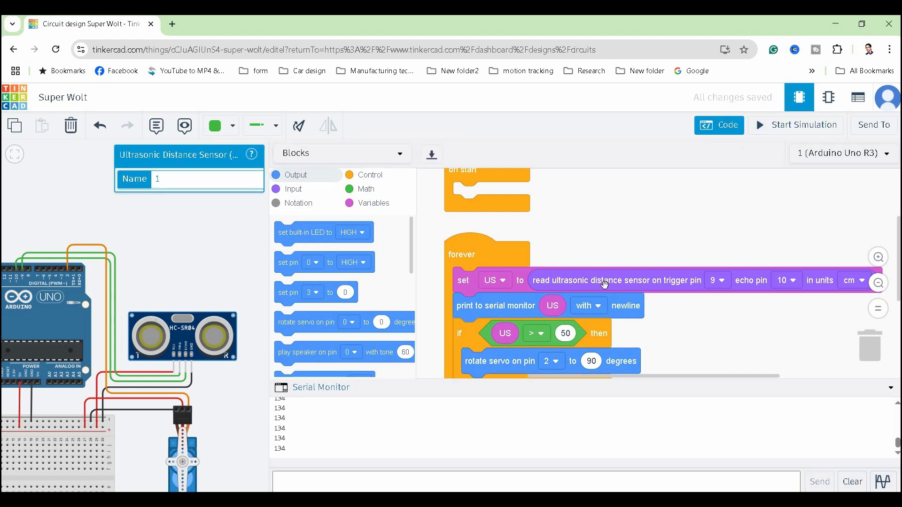
Download the circuit's code as super_wolt1.ino and view the file in the Downloads folder
{"action": "left_click", "coordinate": [403, 161]}
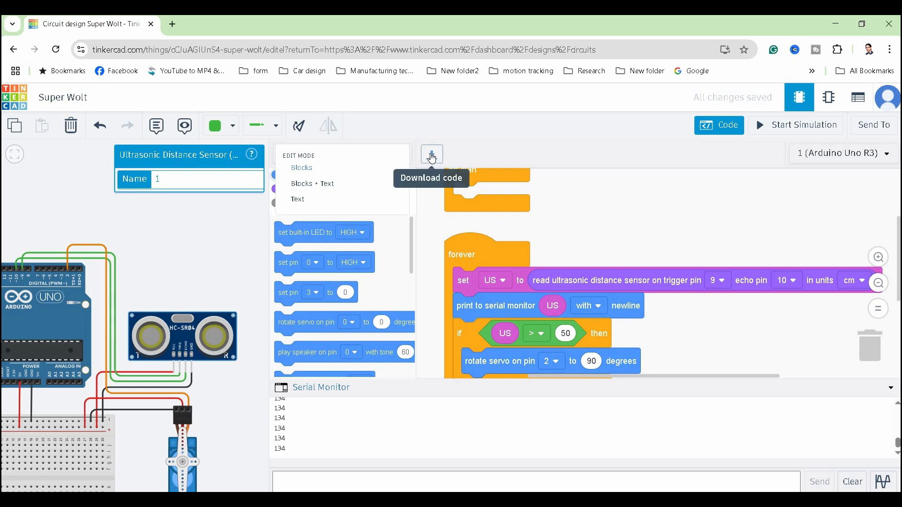
{"action": "left_click", "coordinate": [431, 156]}
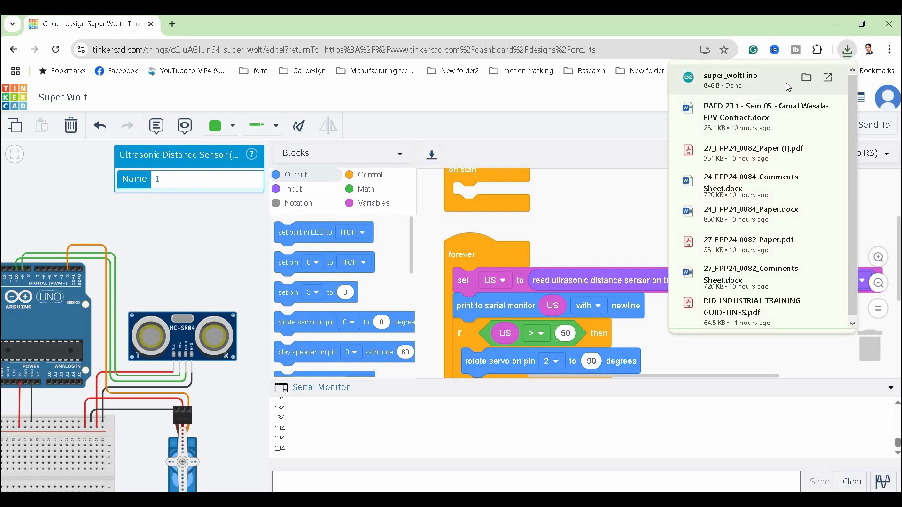
{"action": "left_click", "coordinate": [807, 78]}
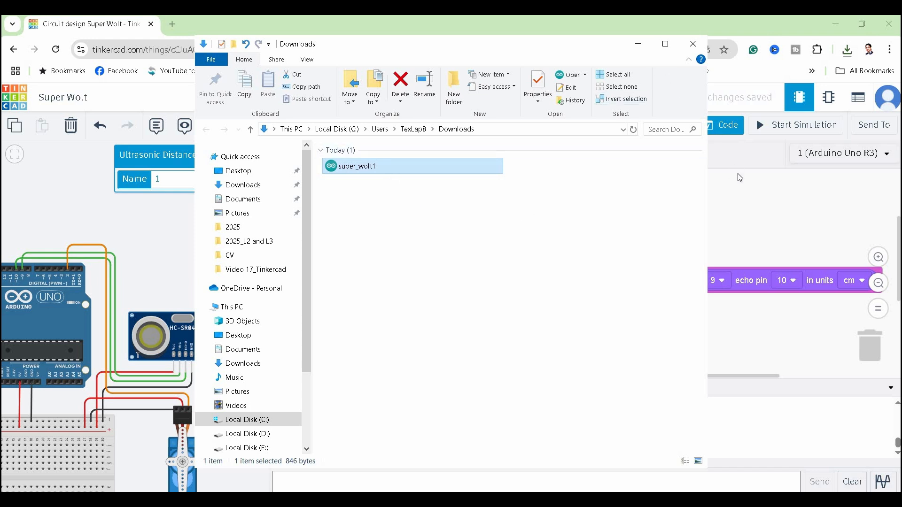
{"action": "left_click", "coordinate": [741, 195]}
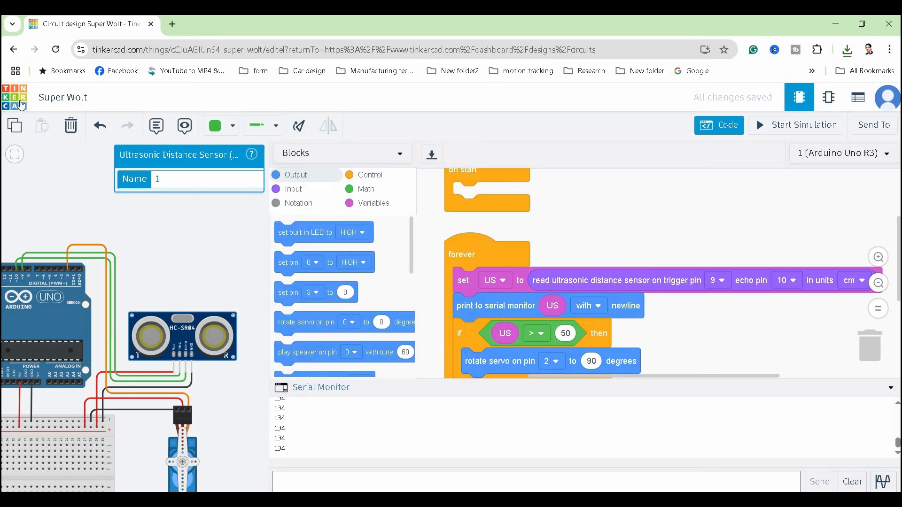
Open the saved Knight_Rider circuit from the design list for editing and start its simulation
{"action": "left_click", "coordinate": [21, 105]}
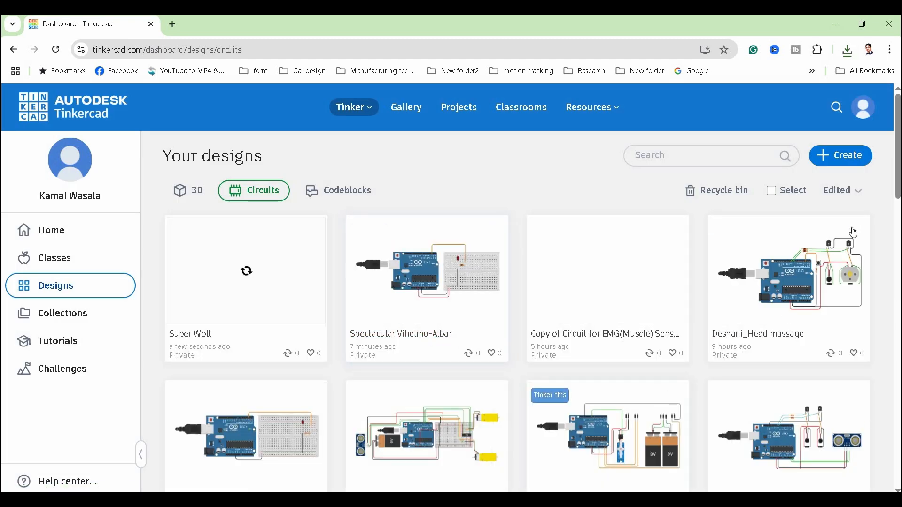
{"action": "left_click_drag", "start_coordinate": [898, 201], "coordinate": [884, 312]}
{"action": "left_click", "coordinate": [814, 398]}
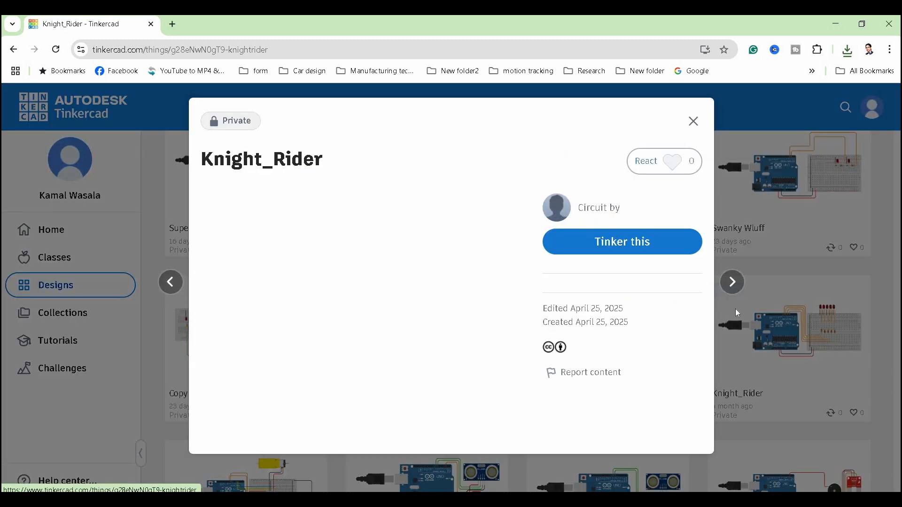
{"action": "left_click", "coordinate": [639, 248]}
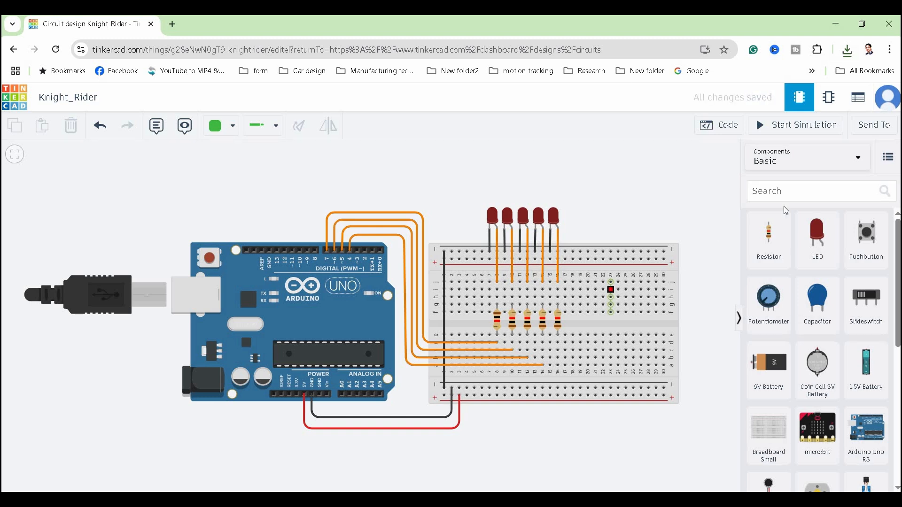
{"action": "left_click", "coordinate": [778, 127]}
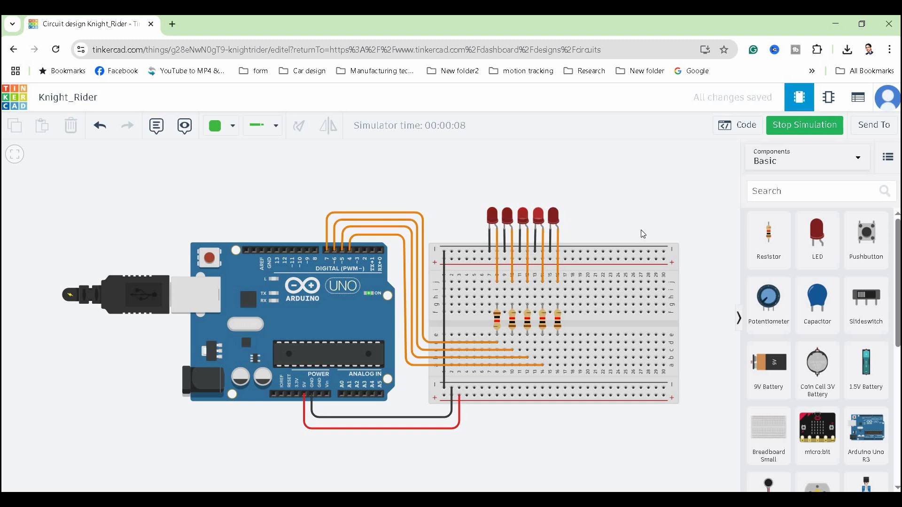
Show the Knight_Rider block code in a widened view and examine its pin and wait sequence for the LEDs
{"action": "left_click", "coordinate": [744, 128]}
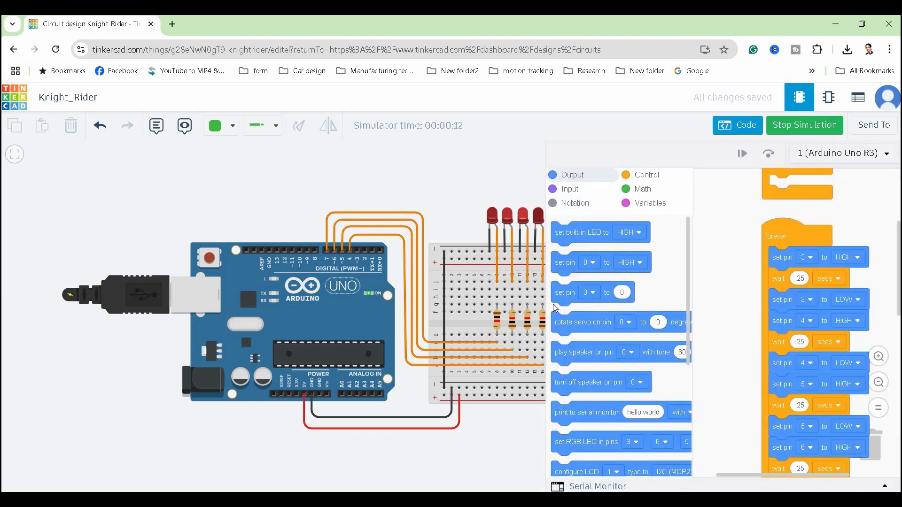
{"action": "left_click_drag", "start_coordinate": [546, 305], "coordinate": [408, 304]}
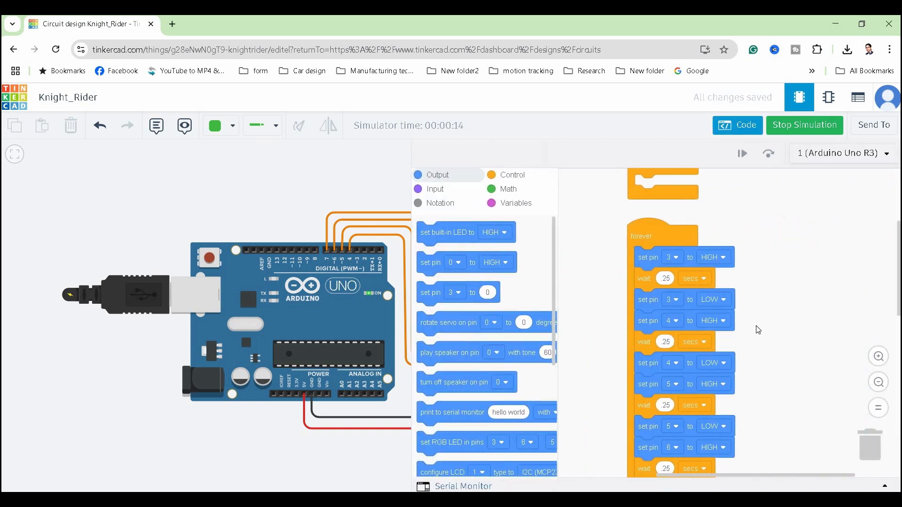
{"action": "scroll", "coordinate": [749, 327], "scroll_direction": "down", "scroll_amount": 1}
{"action": "scroll", "coordinate": [750, 331], "scroll_direction": "down", "scroll_amount": 5}
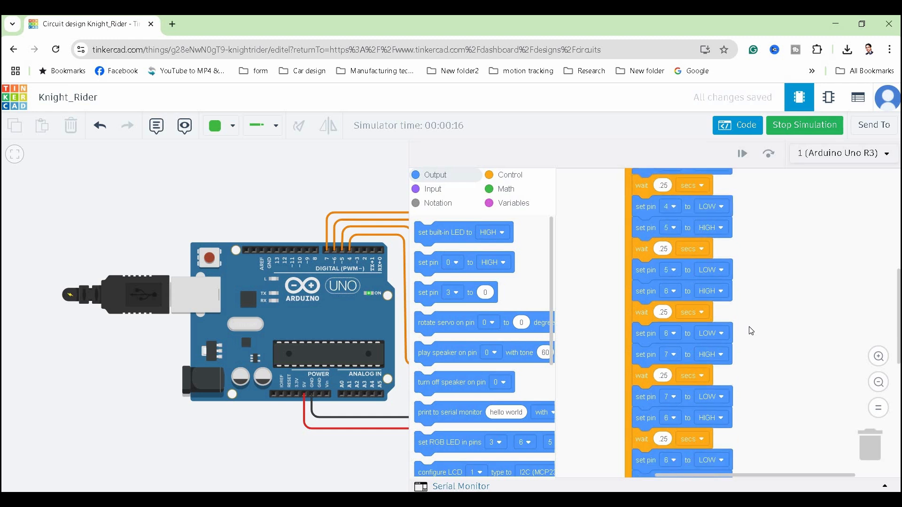
{"action": "scroll", "coordinate": [750, 330], "scroll_direction": "up", "scroll_amount": 6}
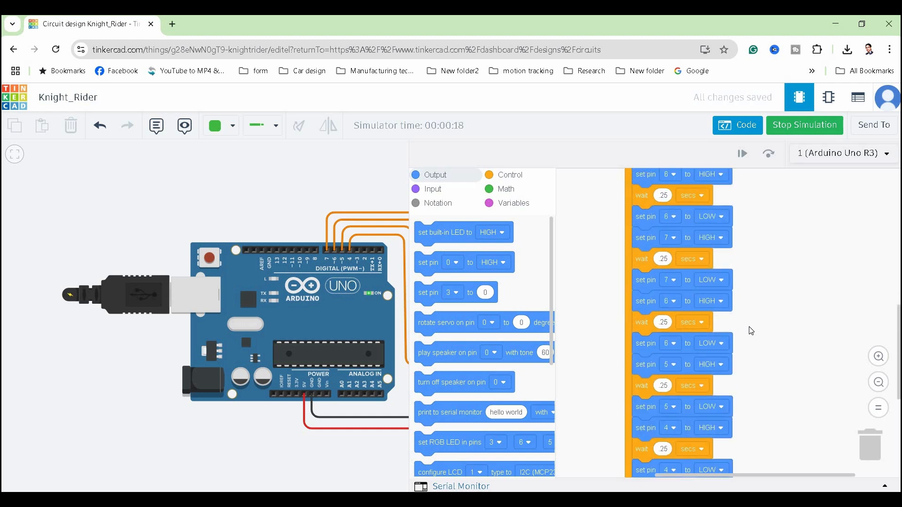
{"action": "scroll", "coordinate": [750, 332], "scroll_direction": "down", "scroll_amount": 3}
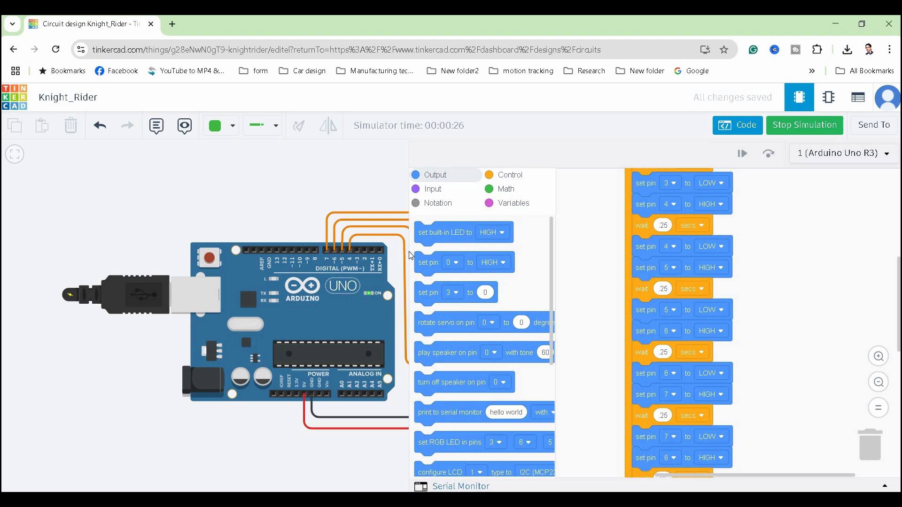
Watch all five LEDs run alongside the narrowed block code, and stop the simulation
{"action": "left_click_drag", "start_coordinate": [424, 247], "coordinate": [650, 225]}
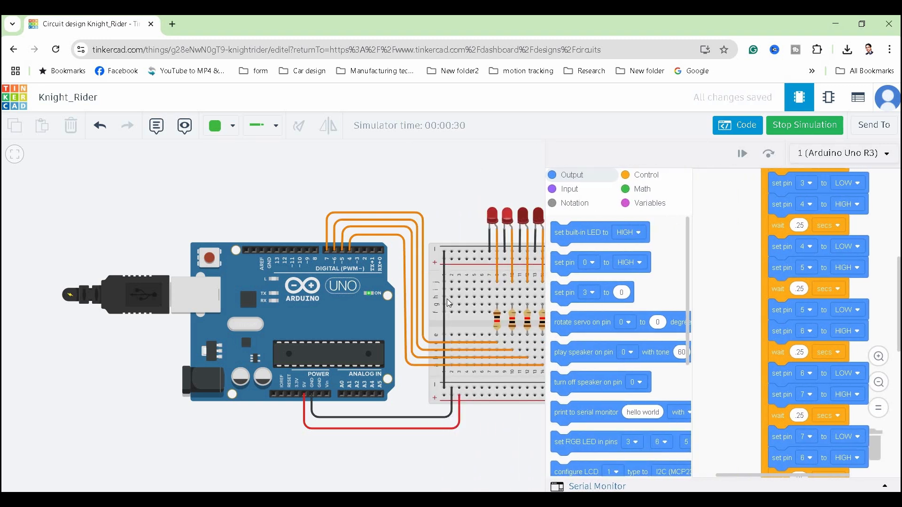
{"action": "left_click_drag", "start_coordinate": [350, 195], "coordinate": [254, 193]}
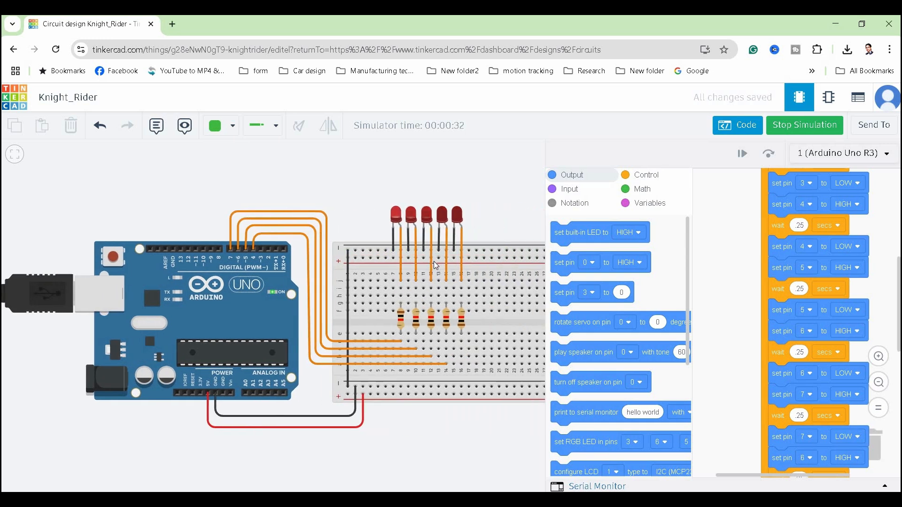
{"action": "left_click", "coordinate": [802, 126]}
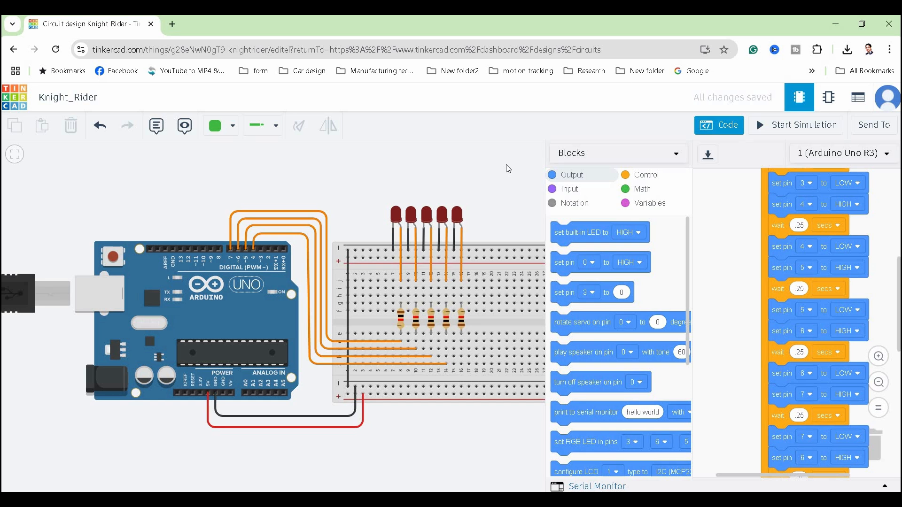